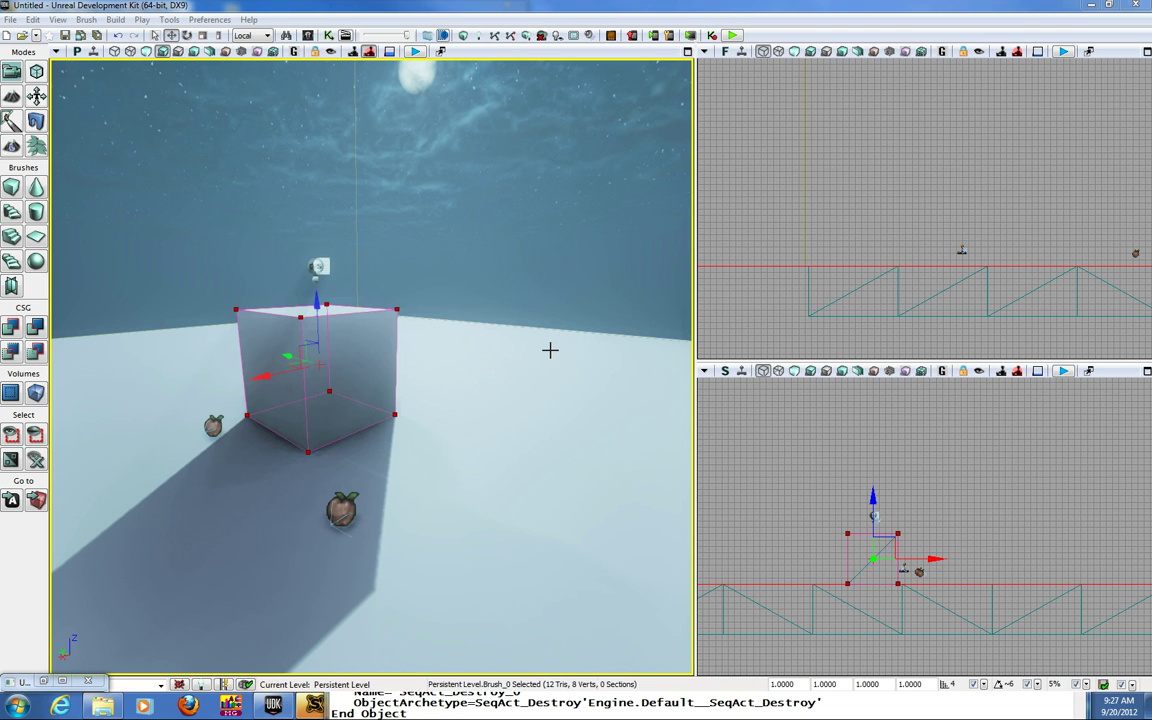
Step: Create a new map from the Night Lighting template
click(14, 19)
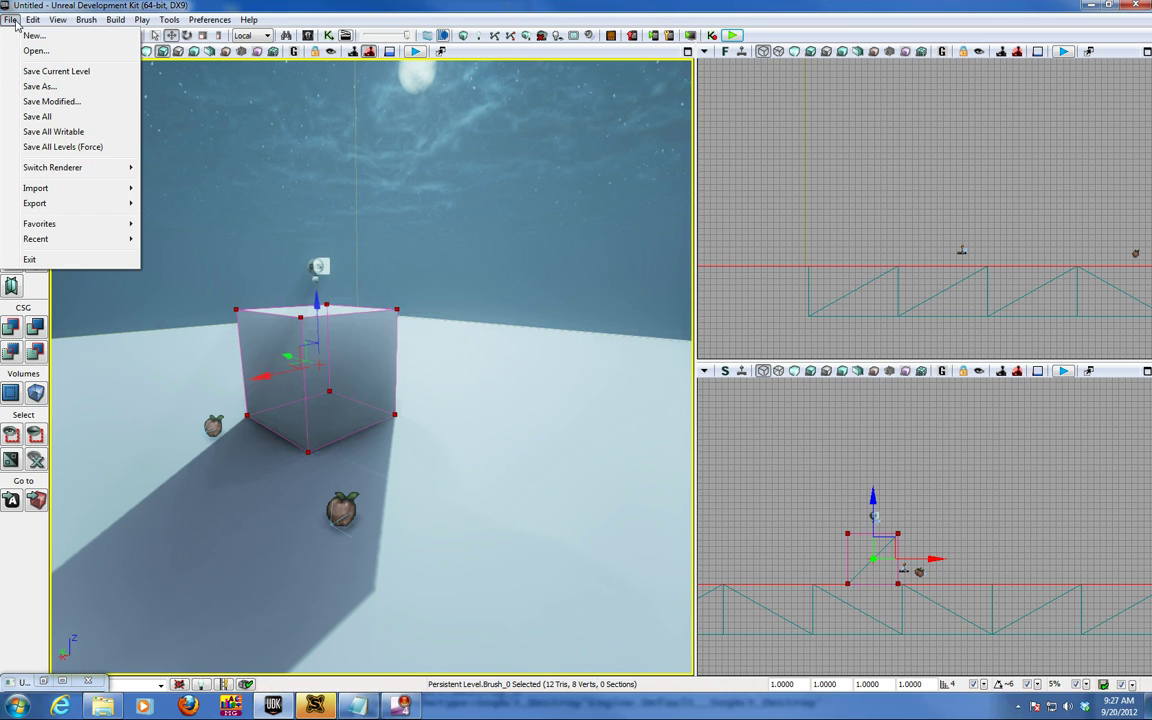
click(24, 34)
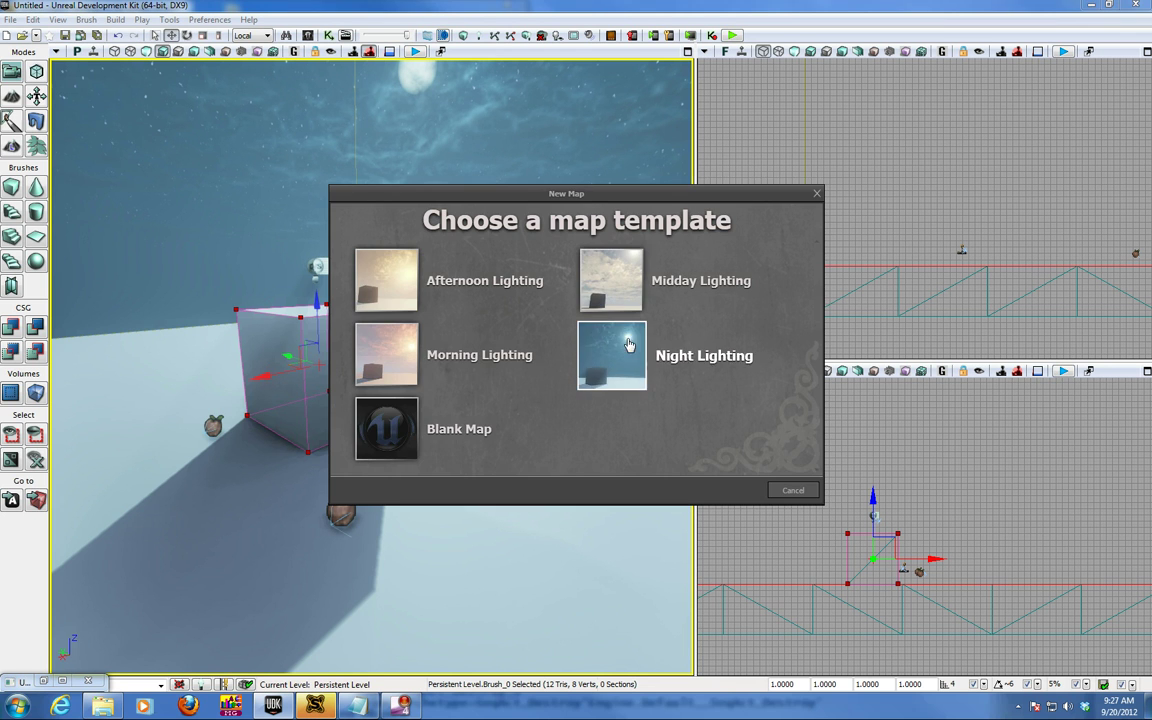
click(634, 357)
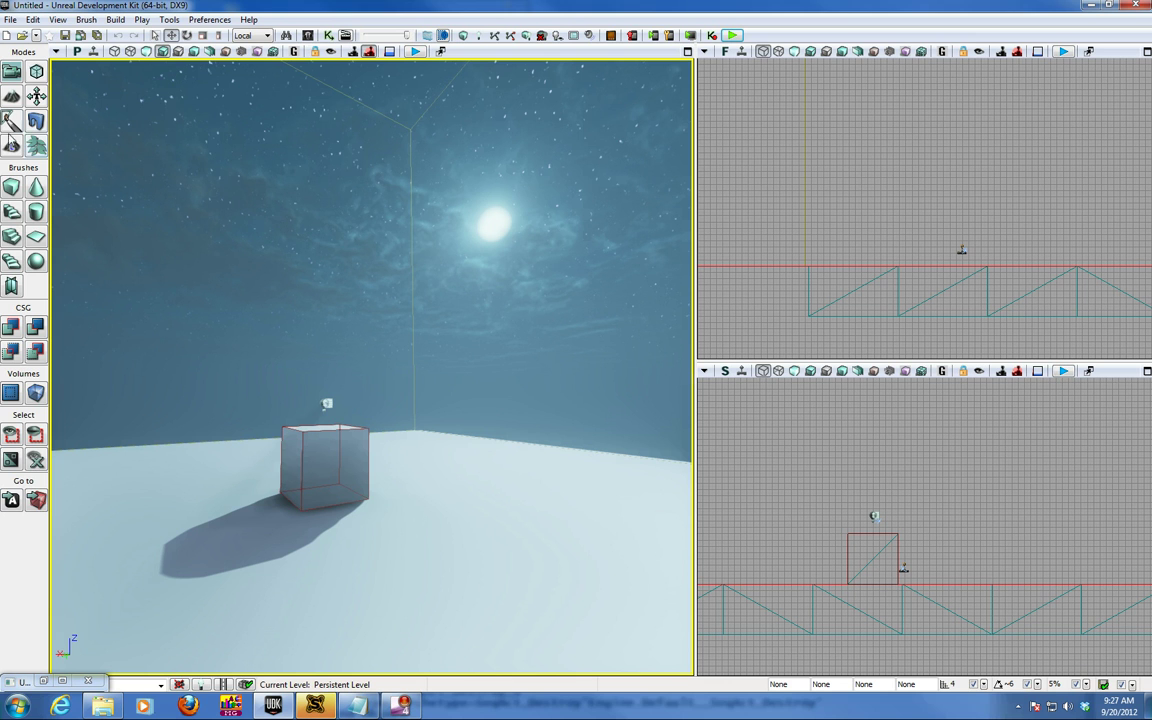
Step: Set the Default Game Type to UTGame in the world properties and close them
click(58, 20)
click(100, 86)
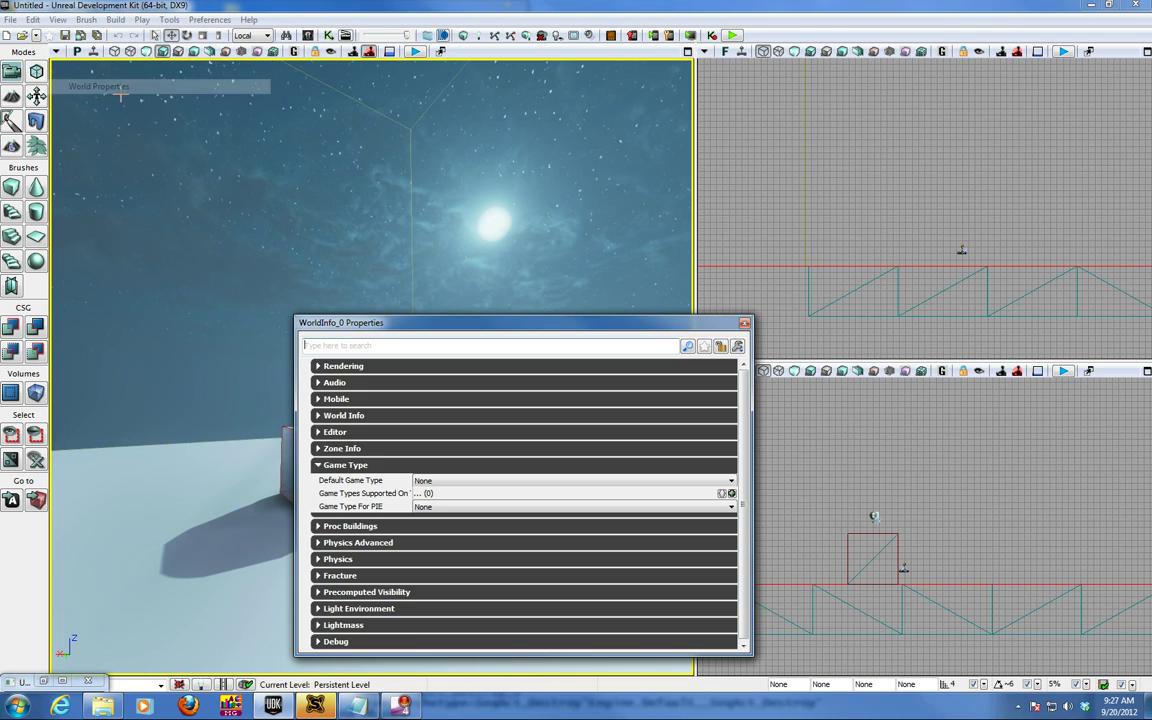
click(428, 484)
click(430, 484)
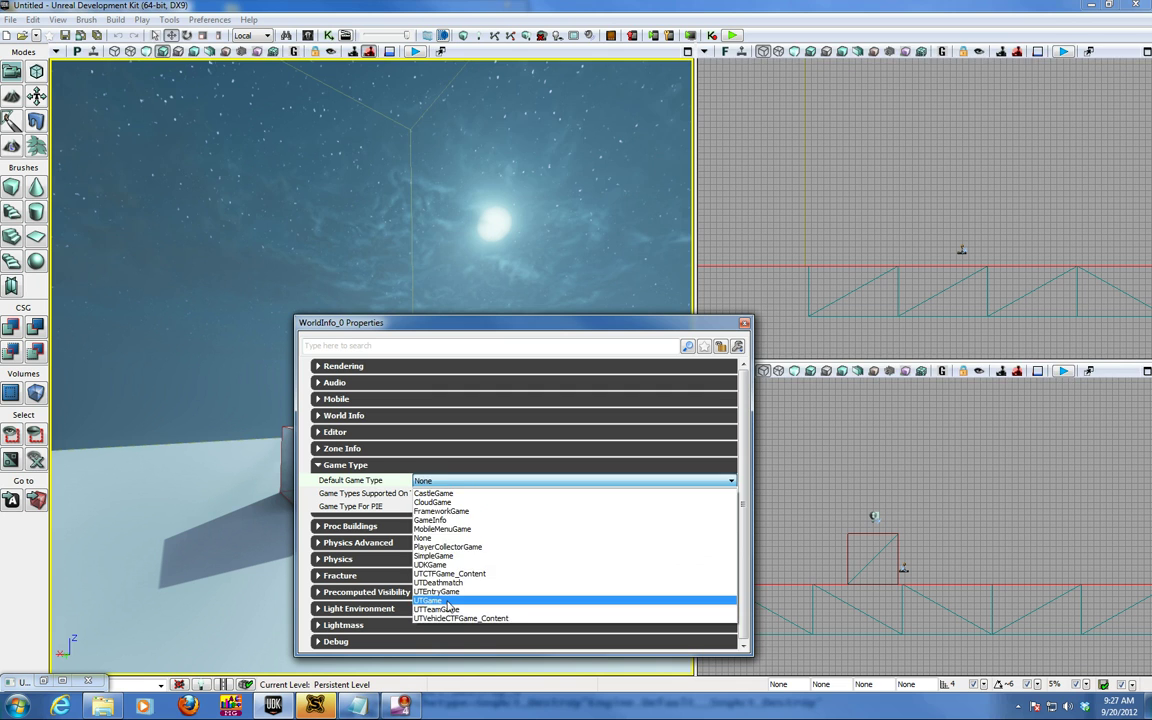
click(445, 600)
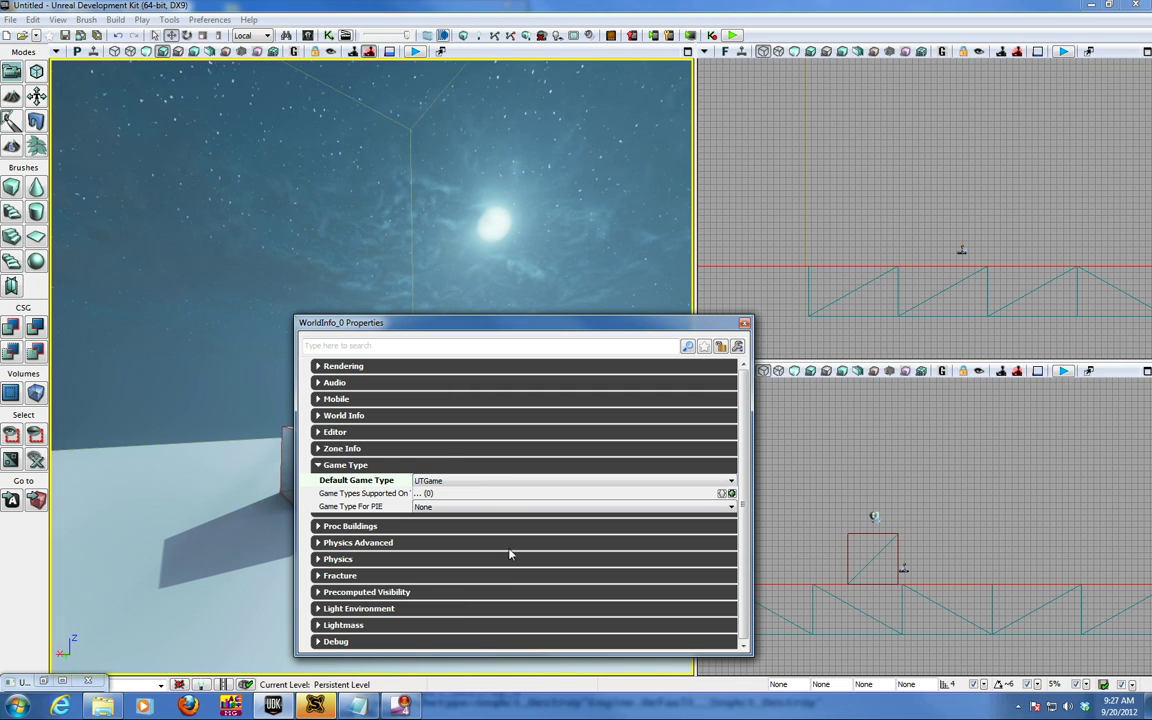
click(744, 322)
Step: Open Kismet for the level and add a Player variable covering all players to the empty sequence
mouse_move(500, 350)
right_down()
mouse_move(520, 340)
mouse_move(510, 346)
right_up()
mouse_move(507, 450)
mouse_down()
mouse_move(500, 430)
mouse_move(507, 450)
mouse_up()
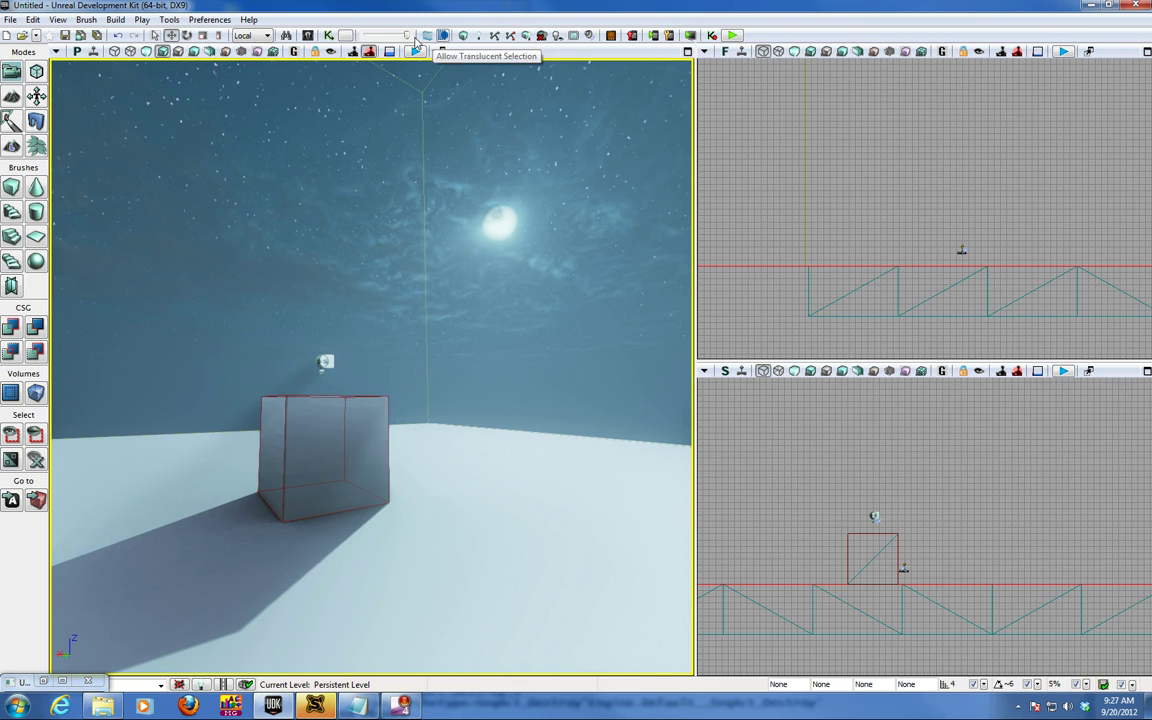
click(329, 37)
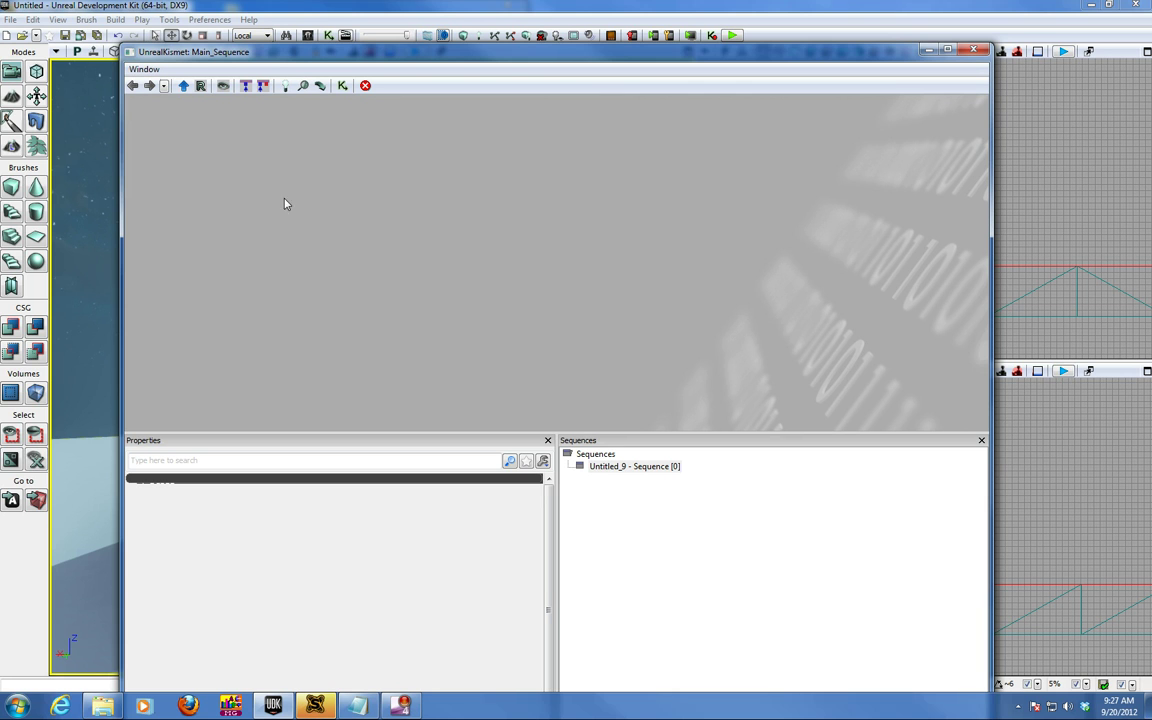
click(251, 212)
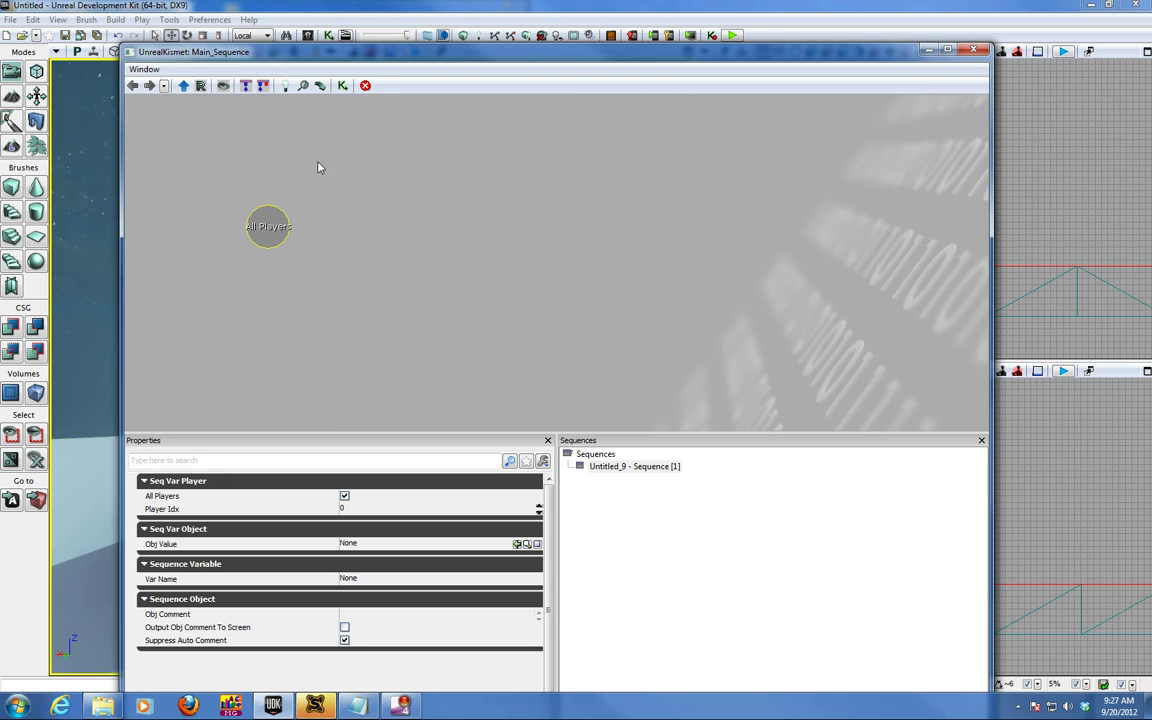
right_click(363, 196)
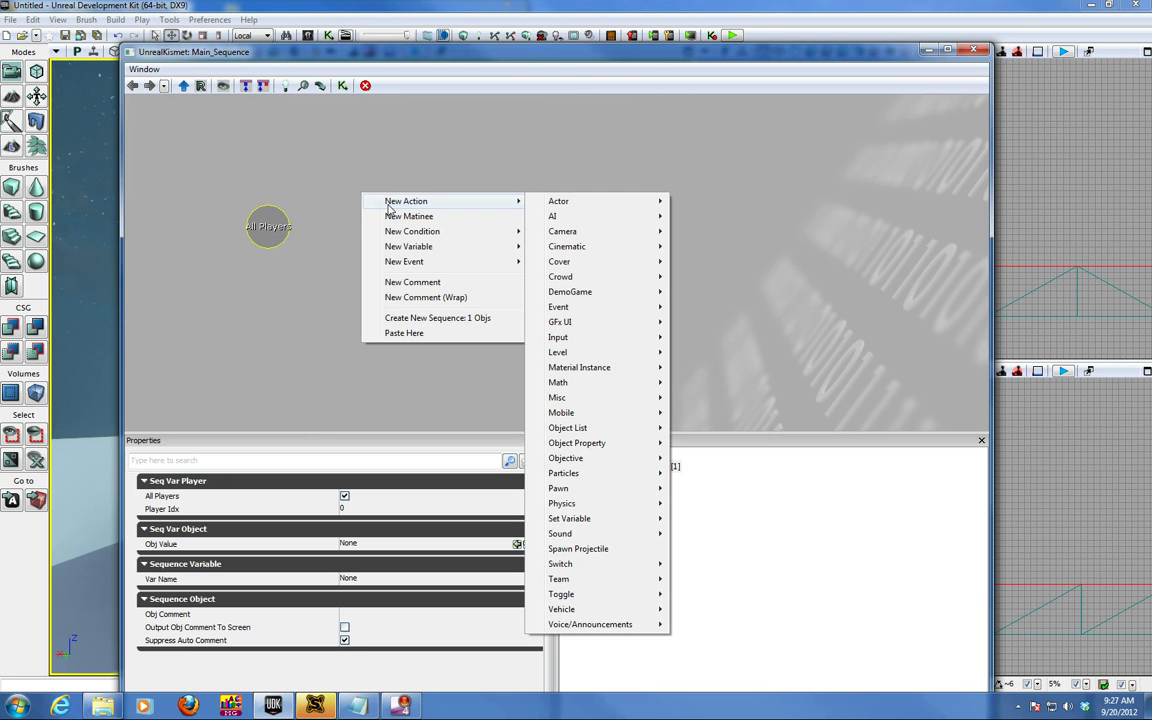
click(401, 217)
key(Delete)
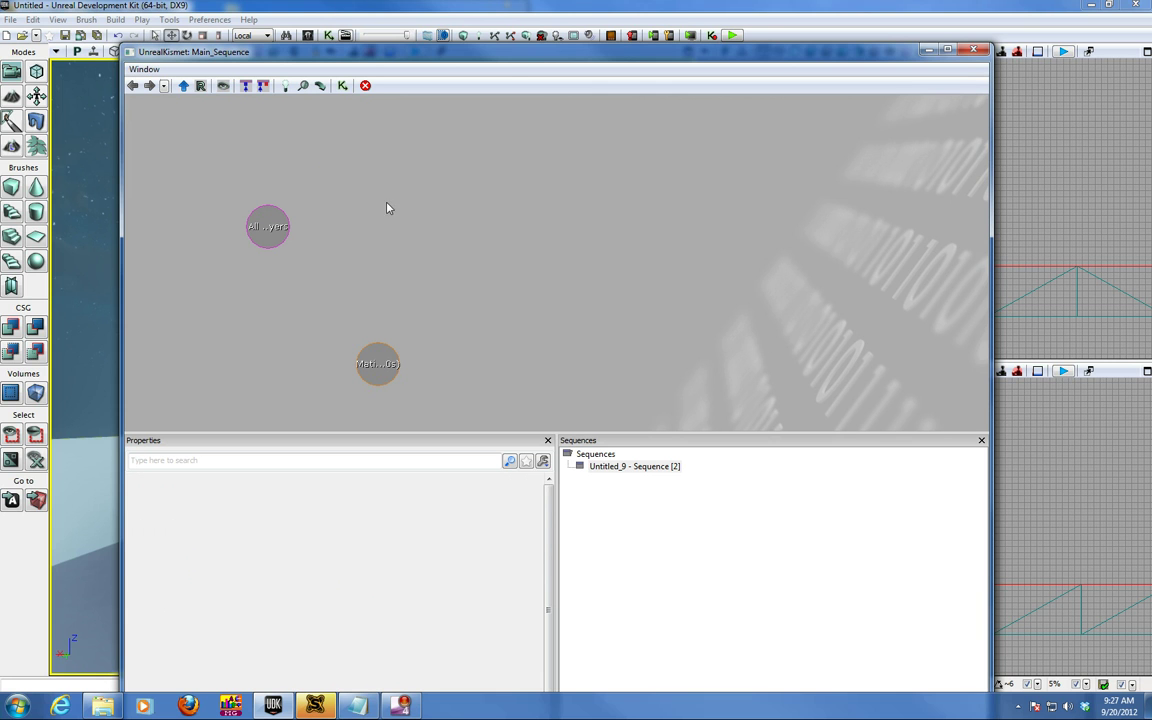
Step: Add a Player Spawned event beside the All Players variable and delete the leftover Matinee data node
right_click(368, 179)
mouse_move(416, 252)
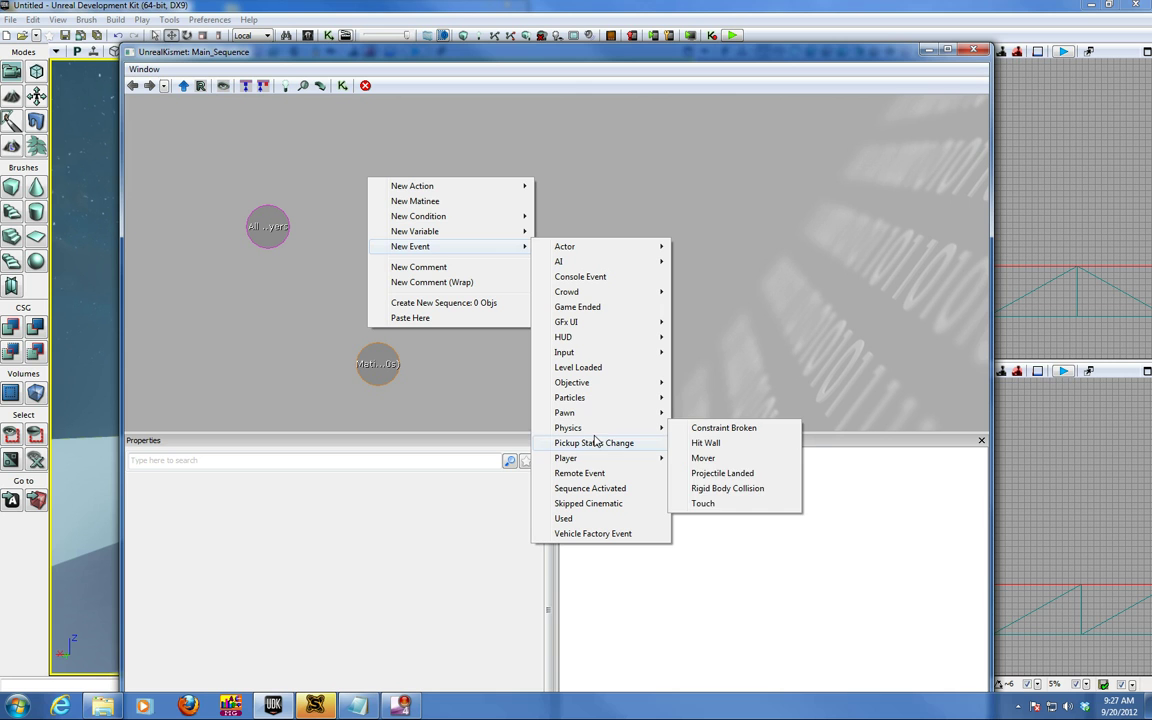
mouse_move(608, 460)
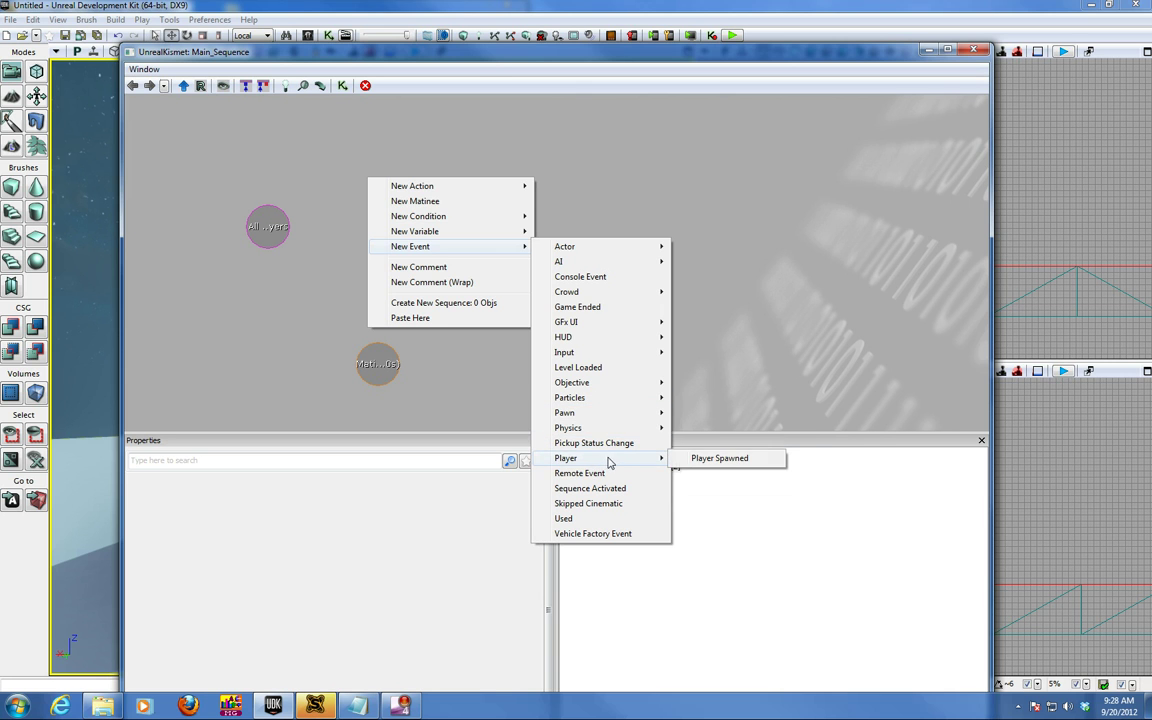
click(712, 458)
click(373, 361)
key(Delete)
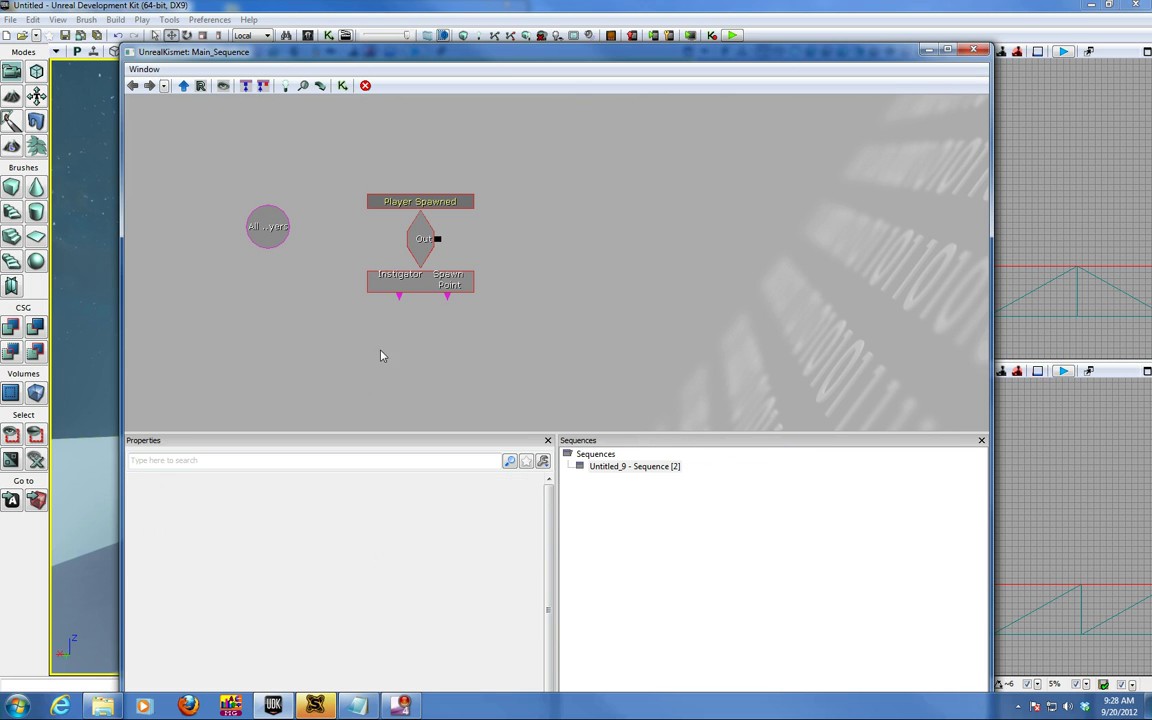
Step: Set the Player Spawned event's Max Trigger Count to 0
click(432, 224)
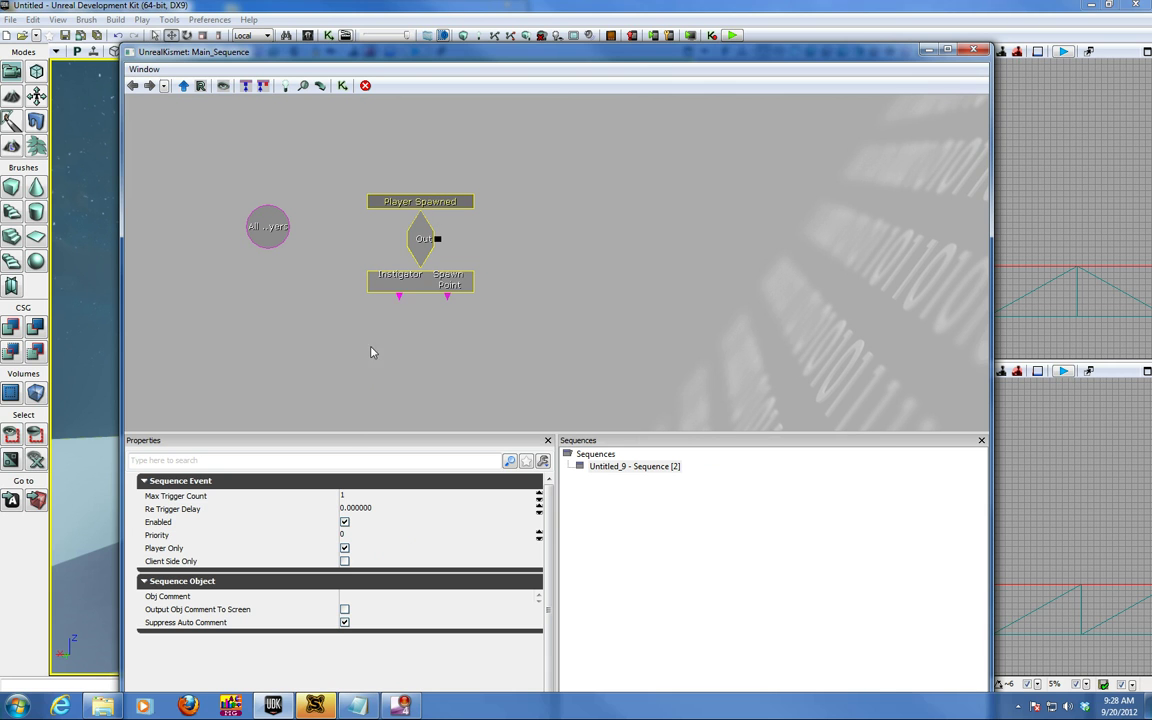
click(343, 495)
text(0)
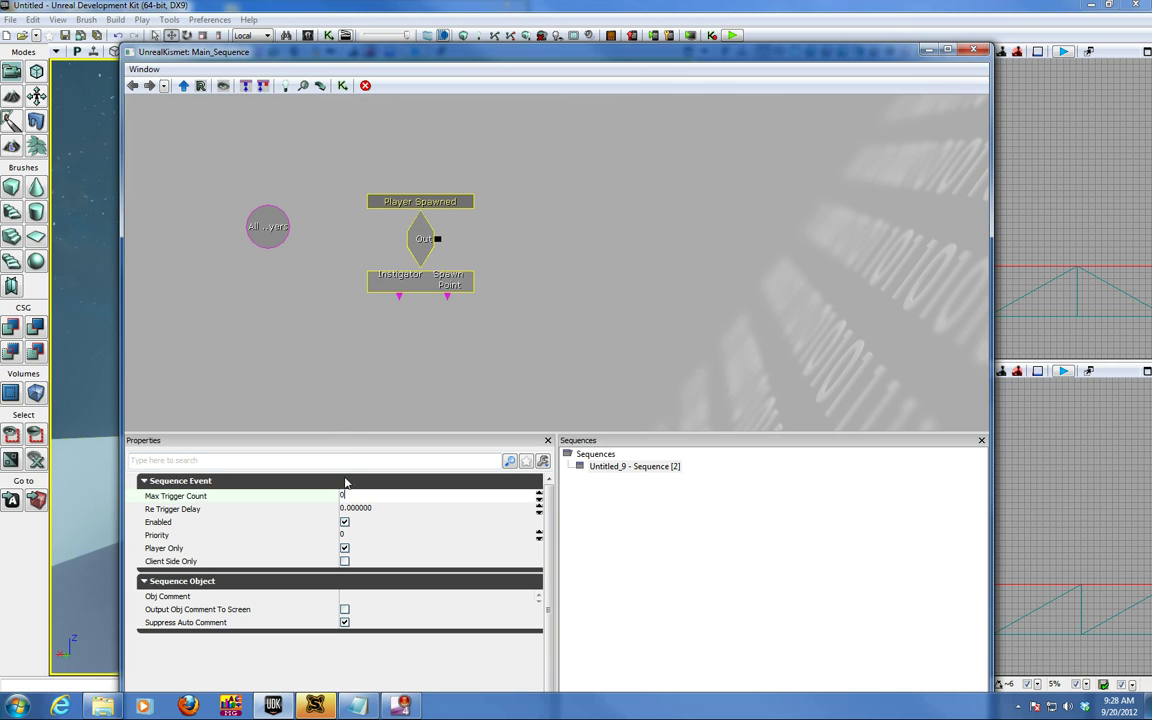
key(Return)
Step: Add a Give Inventory pawn action to the right of the Player Spawned event
right_click(547, 193)
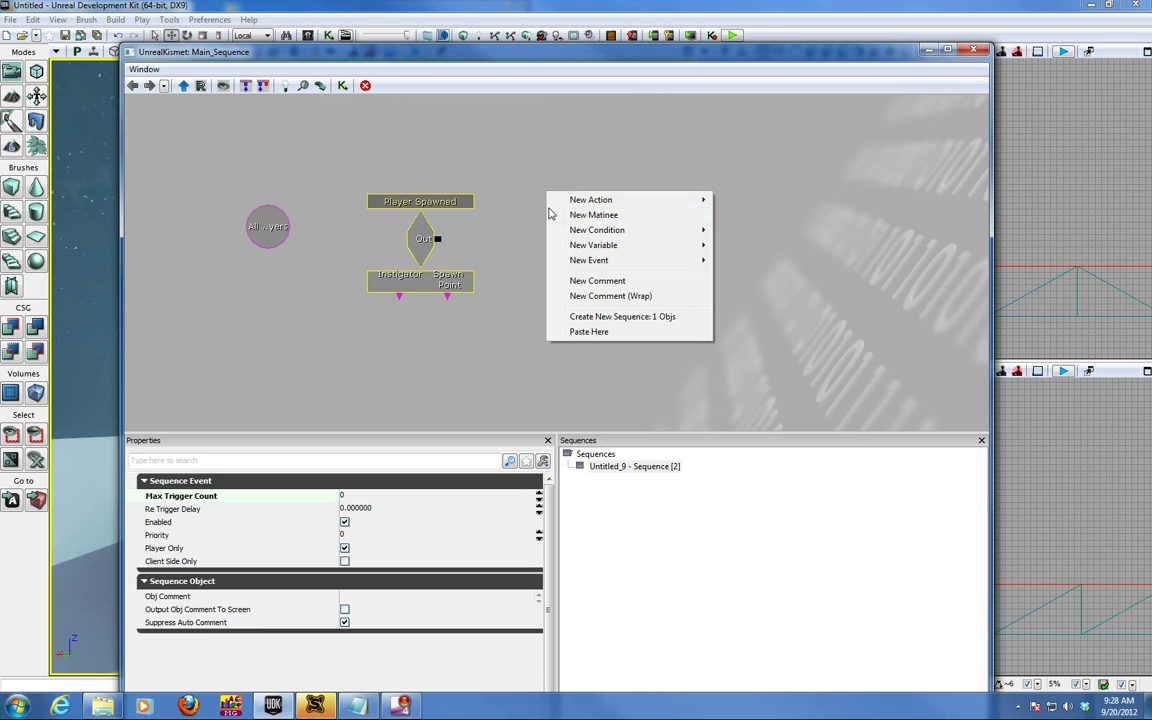
mouse_move(600, 200)
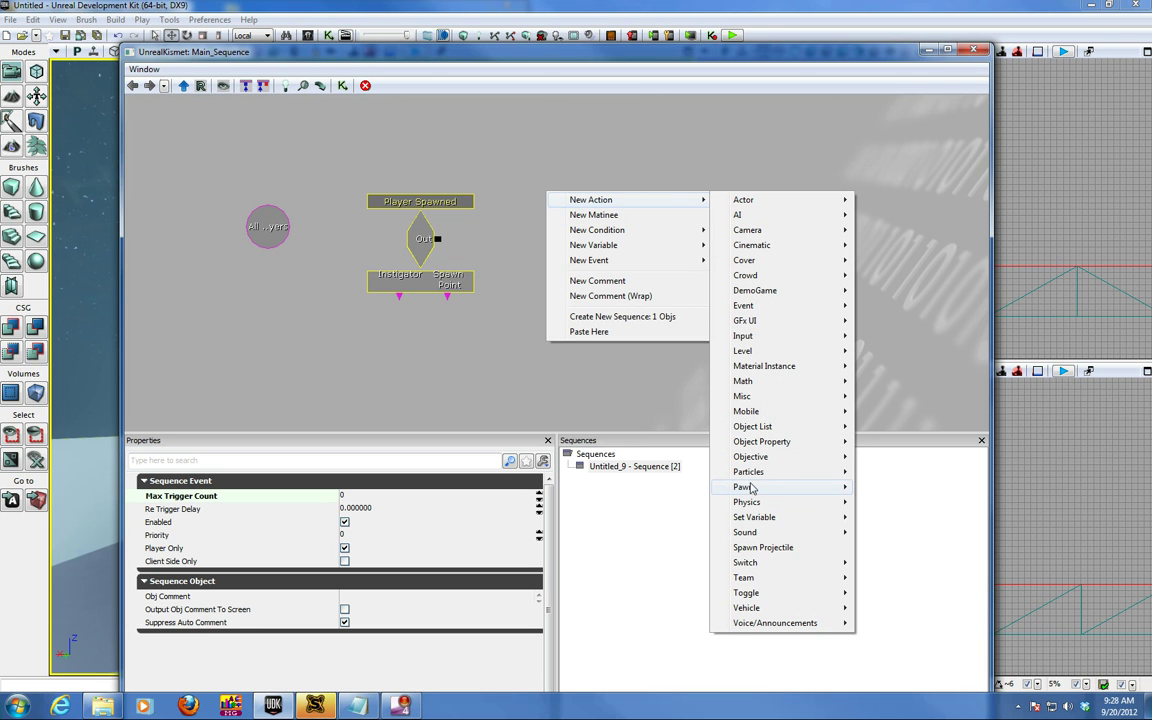
mouse_move(745, 487)
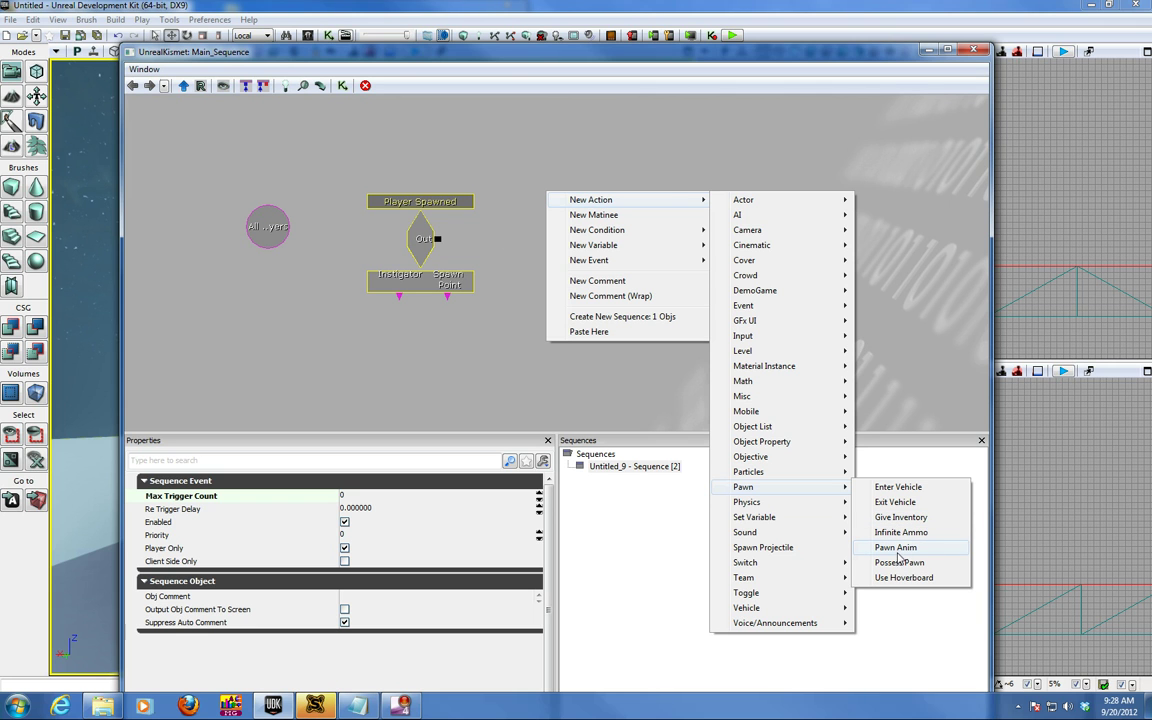
click(893, 518)
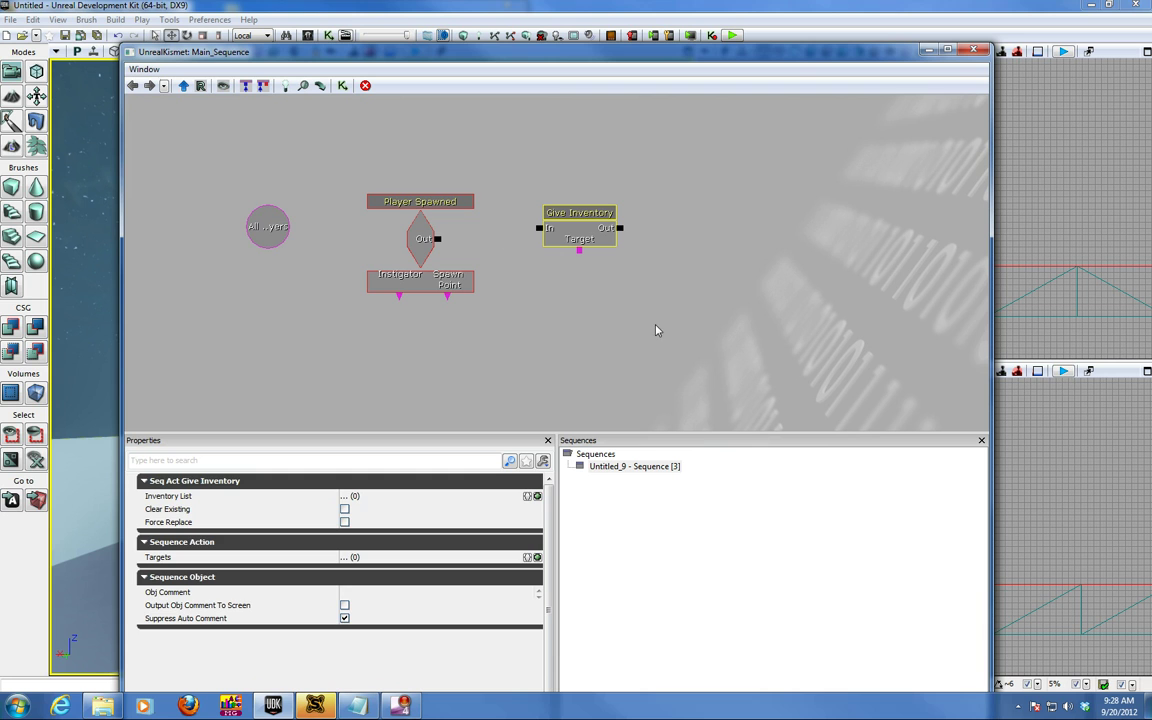
Step: Move the All Players variable below Give Inventory, link it as Target, and connect Player Spawned's Out to Give Inventory's In
click(285, 228)
drag(285, 228, 600, 321)
drag(579, 255, 586, 303)
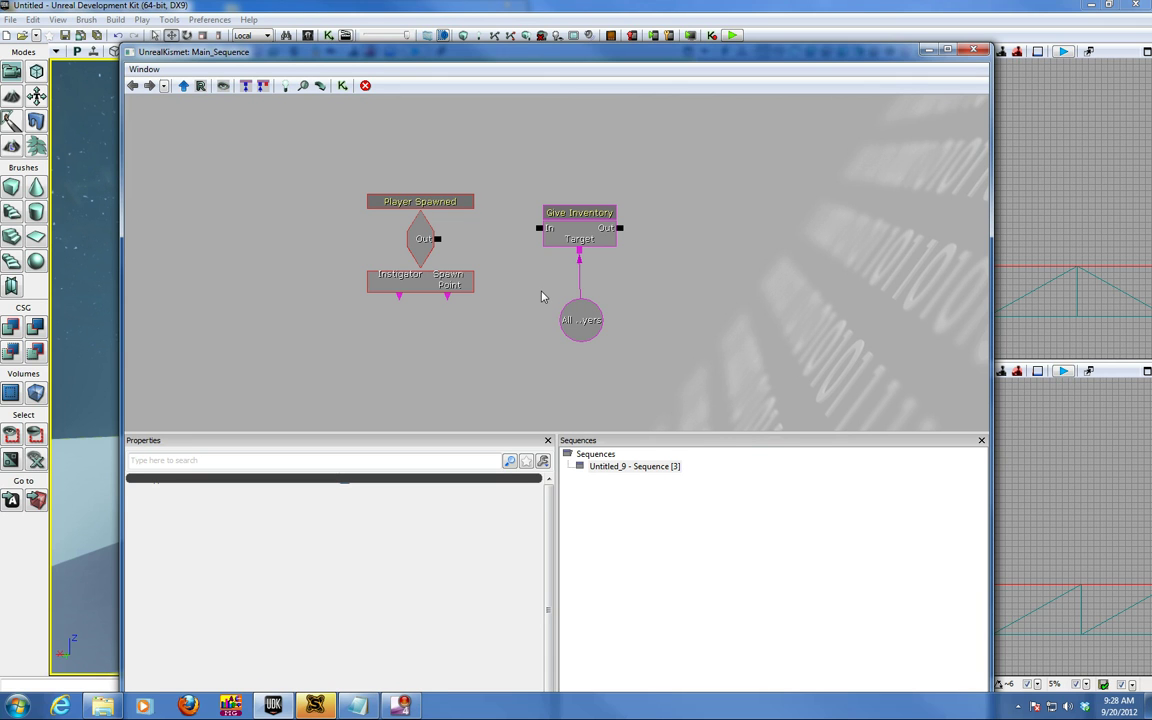
drag(442, 237, 538, 233)
Step: Add UTWeap_RocketLauncher_Content to Give Inventory's Inventory List and enable Clear Existing and Force Replace
click(580, 232)
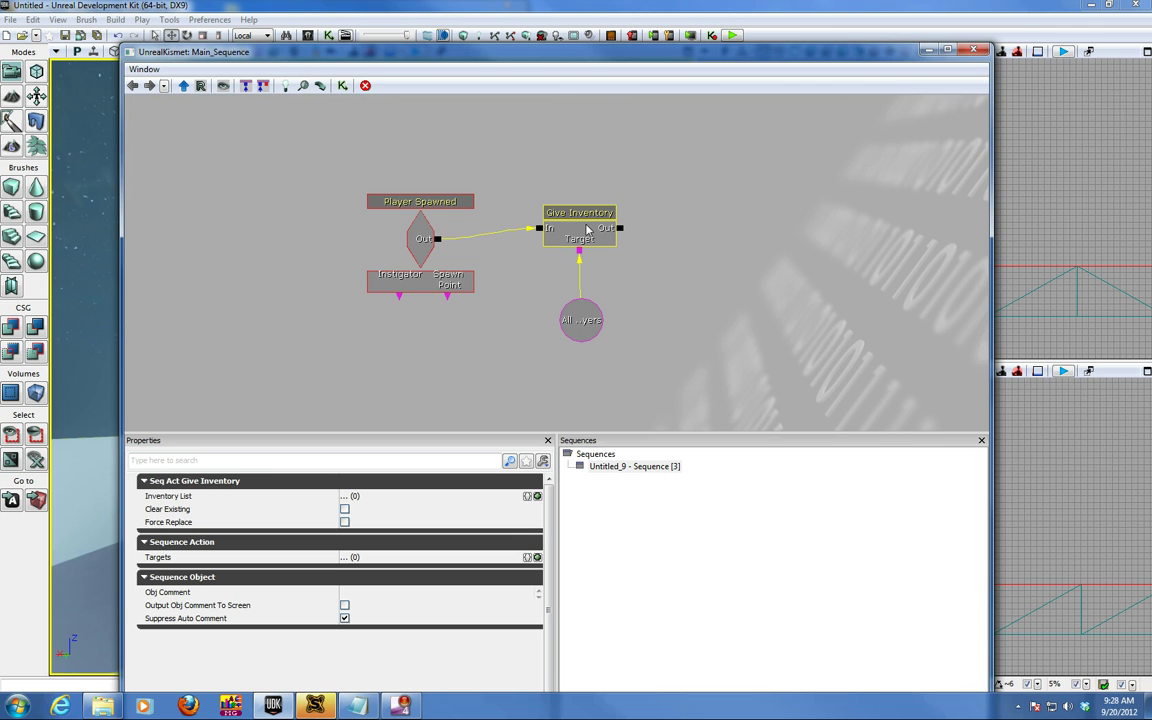
click(537, 497)
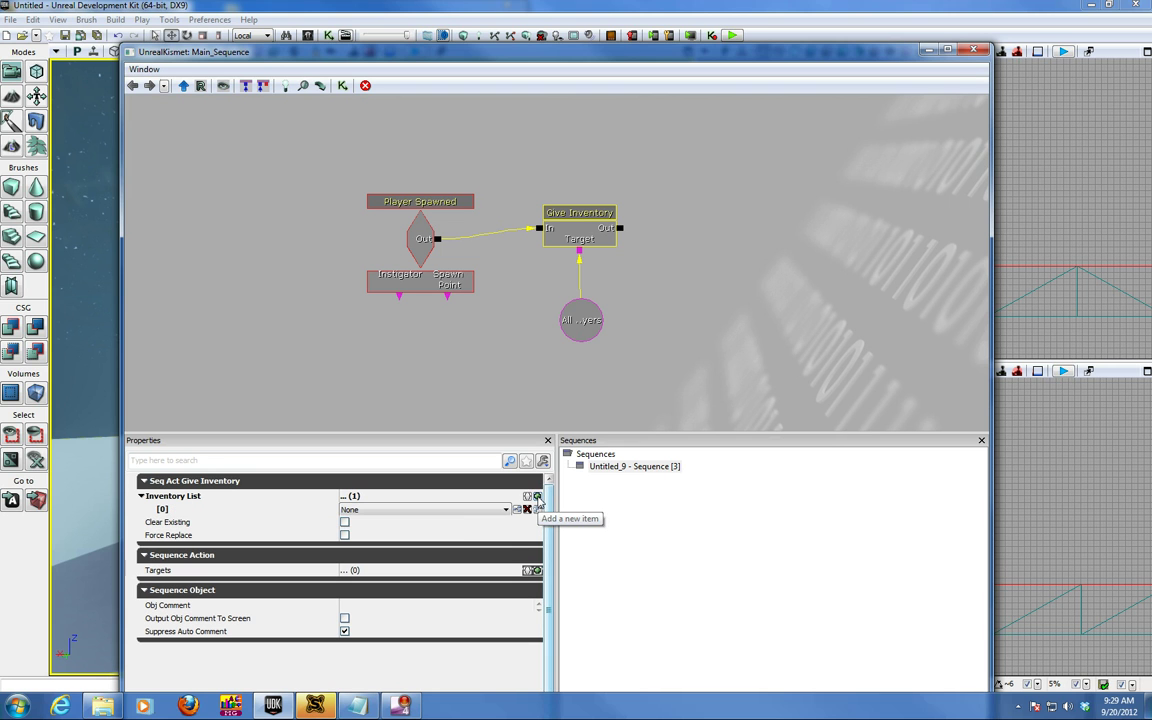
click(459, 511)
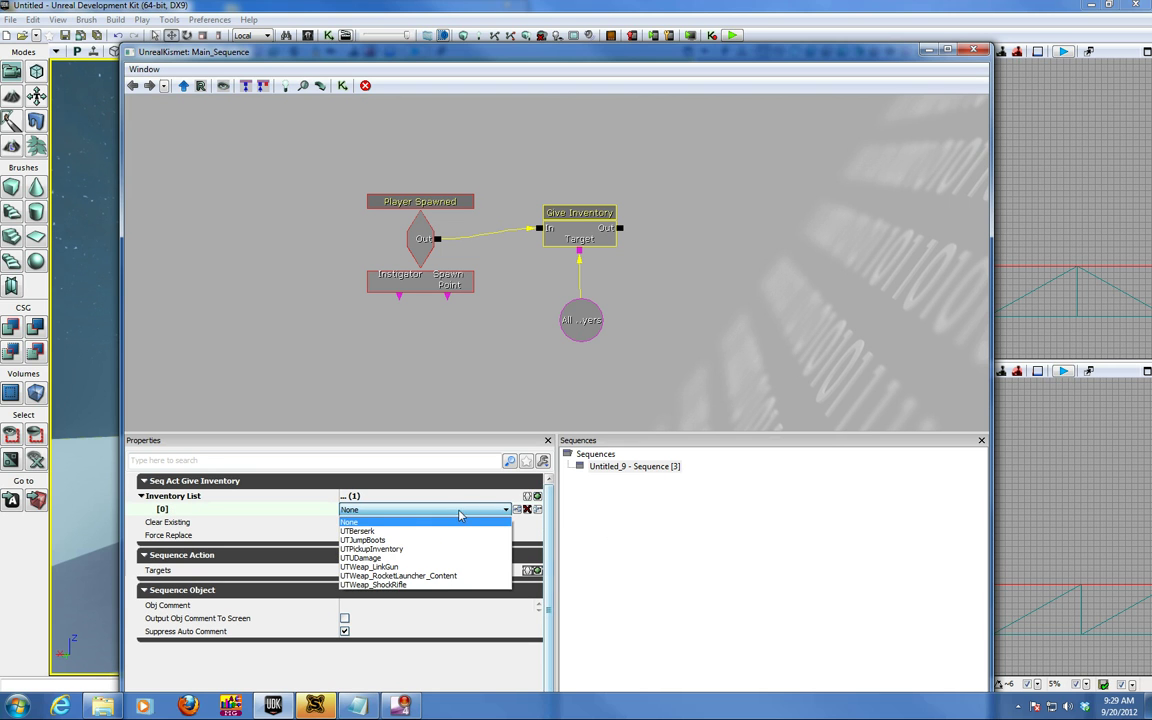
click(436, 576)
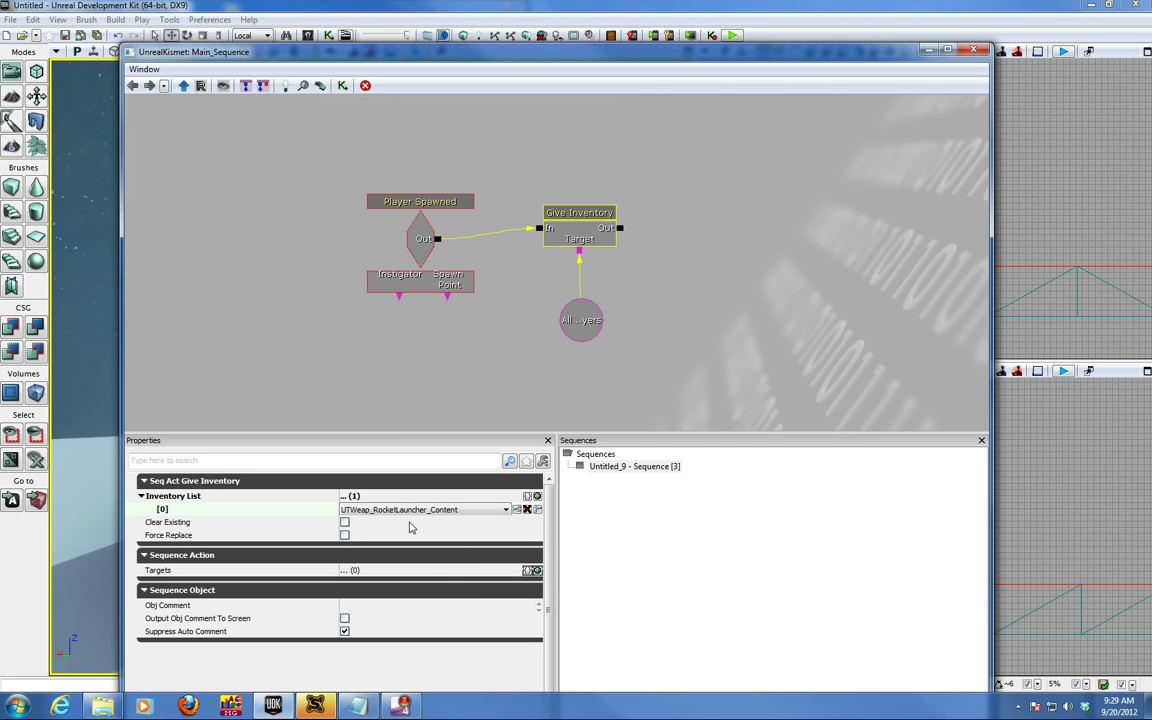
click(344, 522)
click(344, 535)
Step: Add an Attach To Event action to the right of Give Inventory
right_click(708, 202)
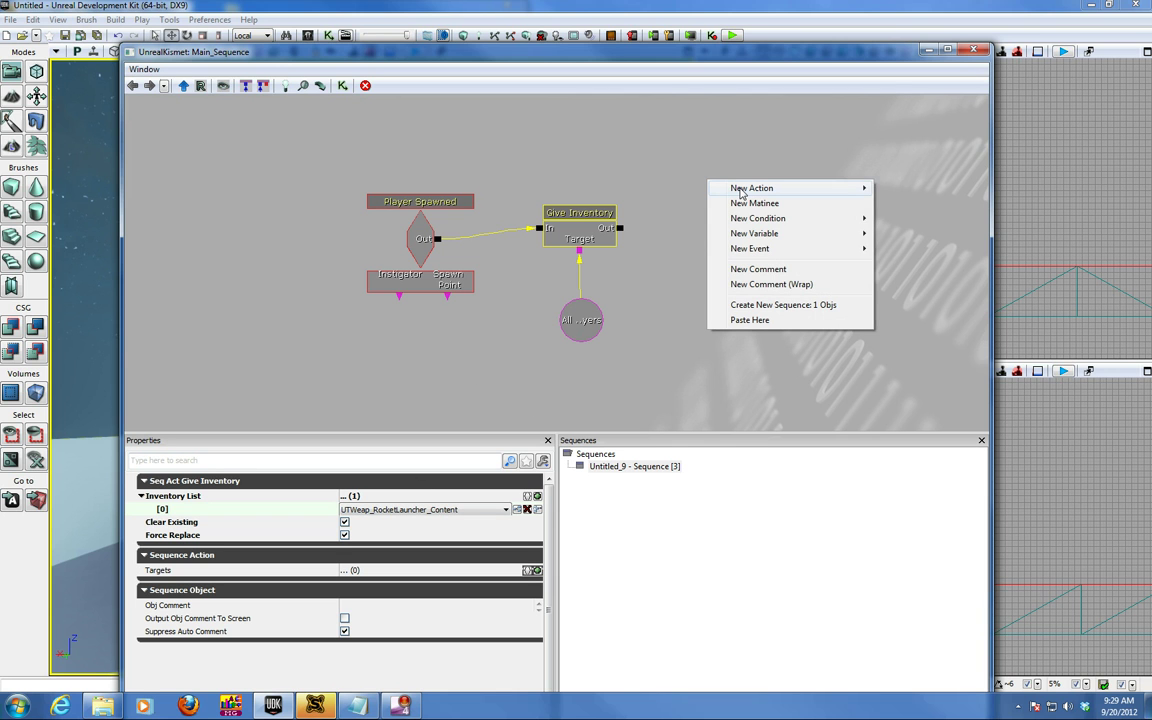
mouse_move(741, 190)
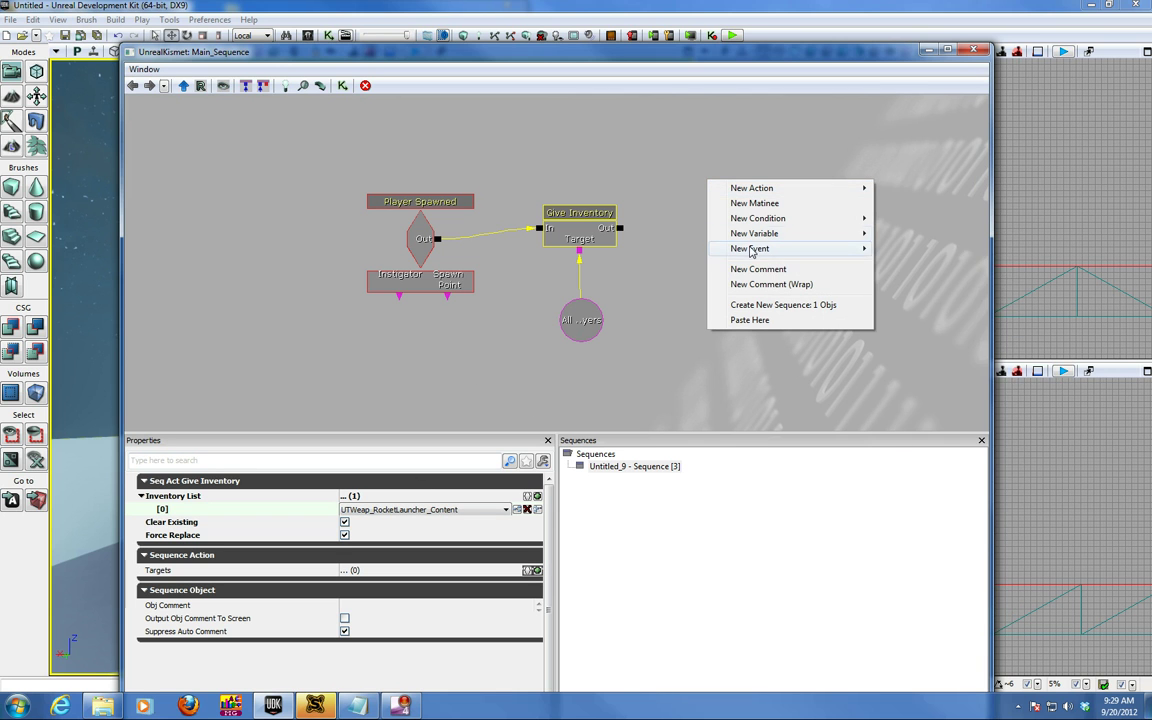
mouse_move(758, 251)
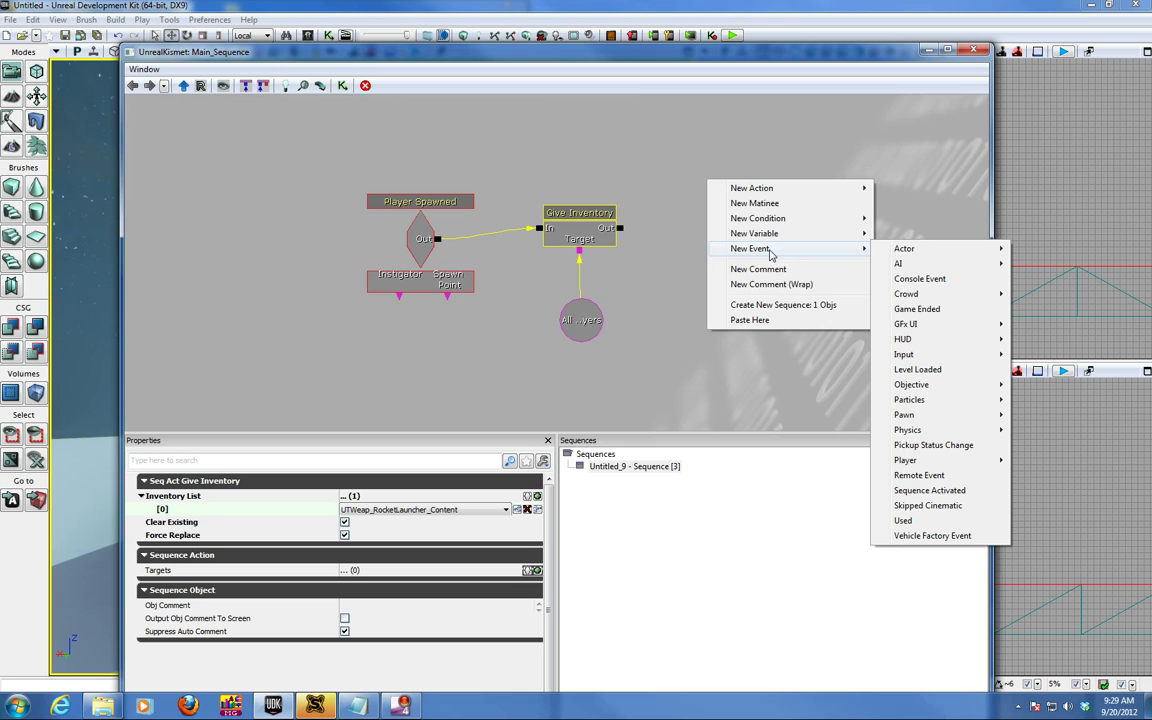
mouse_move(790, 188)
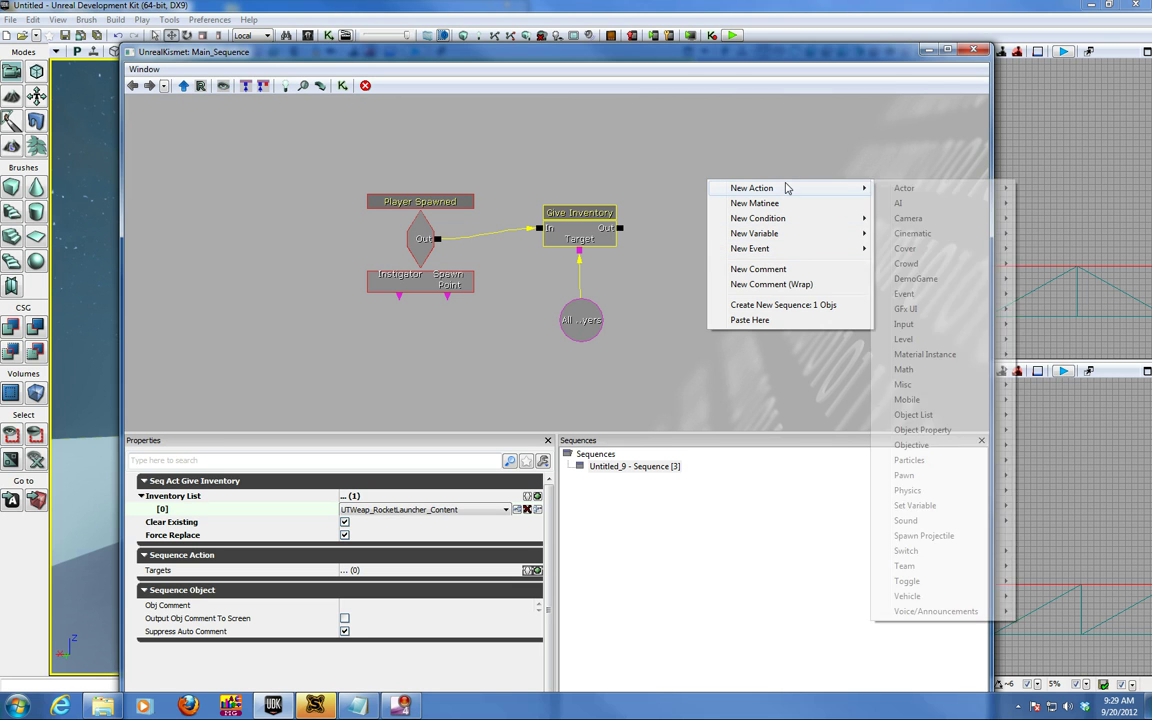
mouse_move(904, 294)
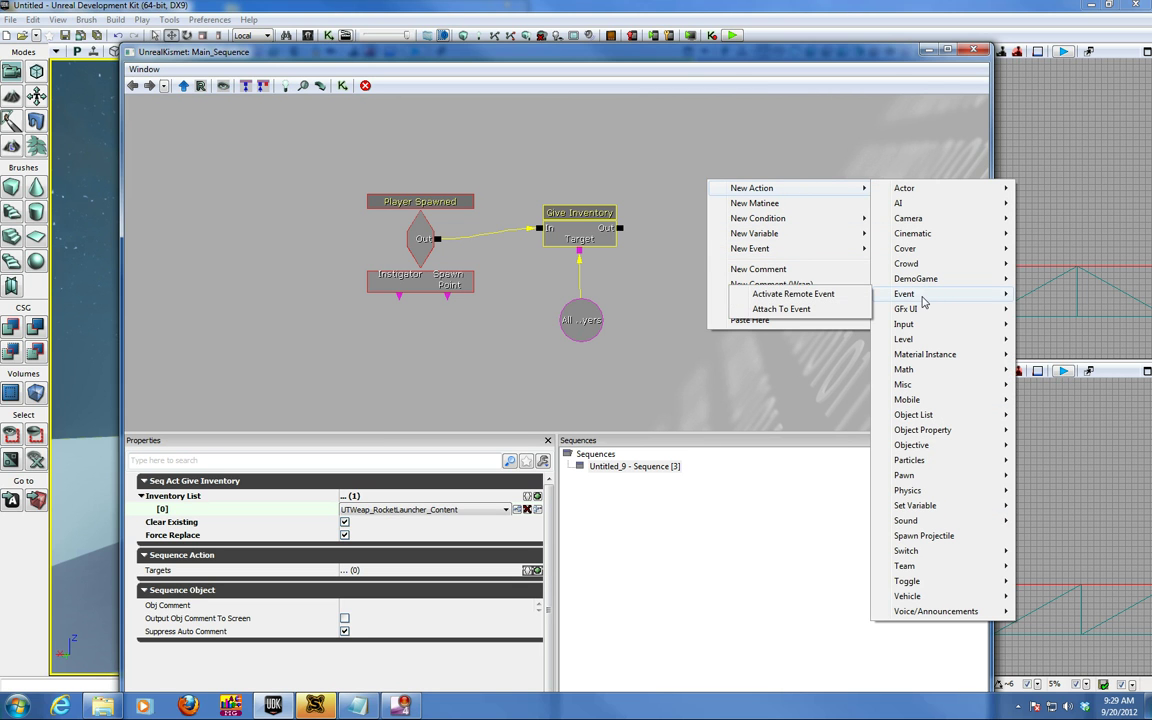
click(826, 310)
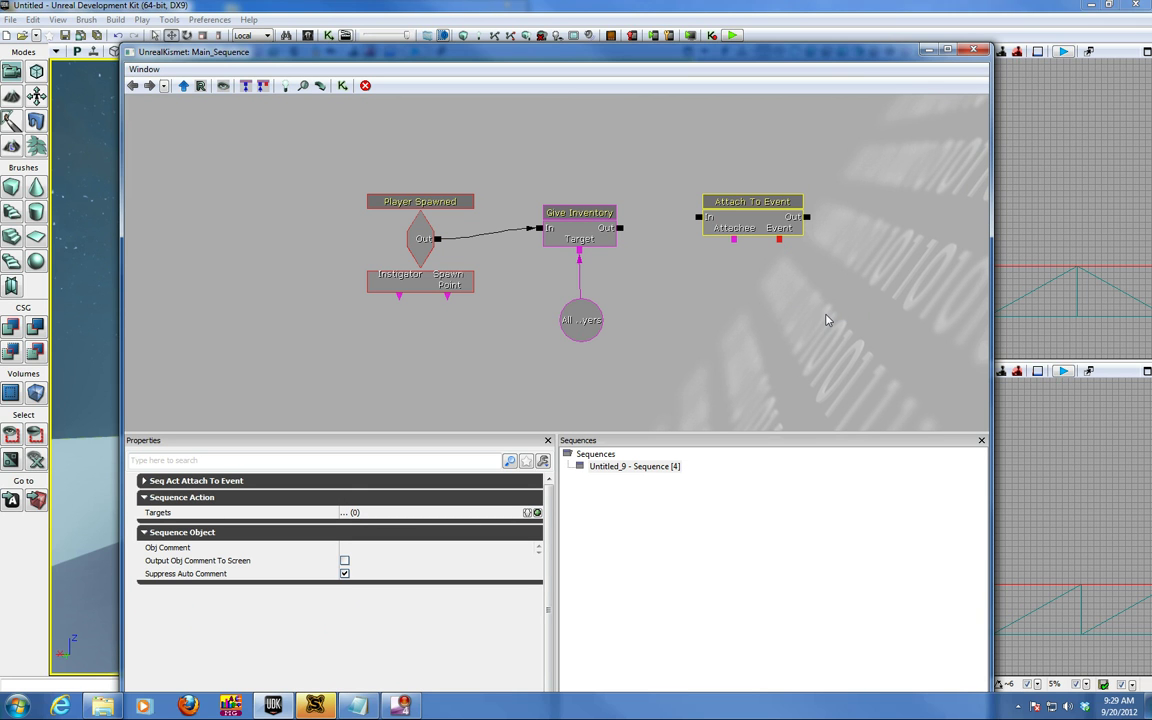
Step: Add a pawn Death event below Attach To Event, and link Attachee to All Players and Event to Death
right_click(757, 275)
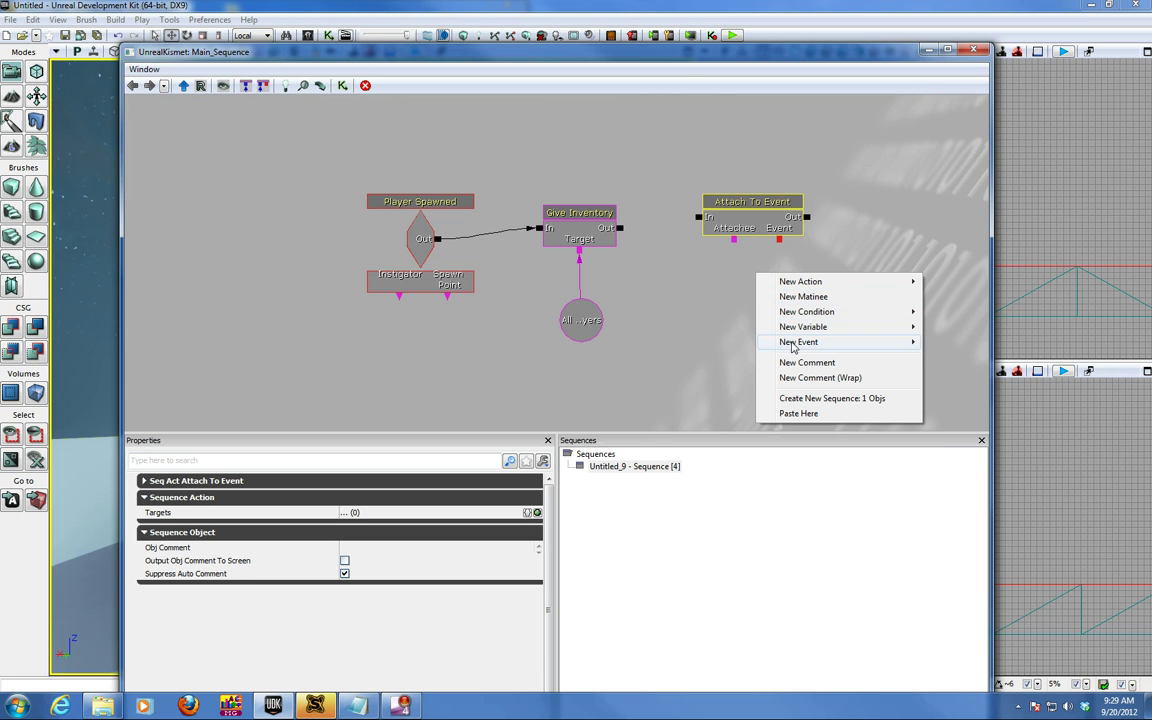
mouse_move(790, 341)
mouse_move(975, 508)
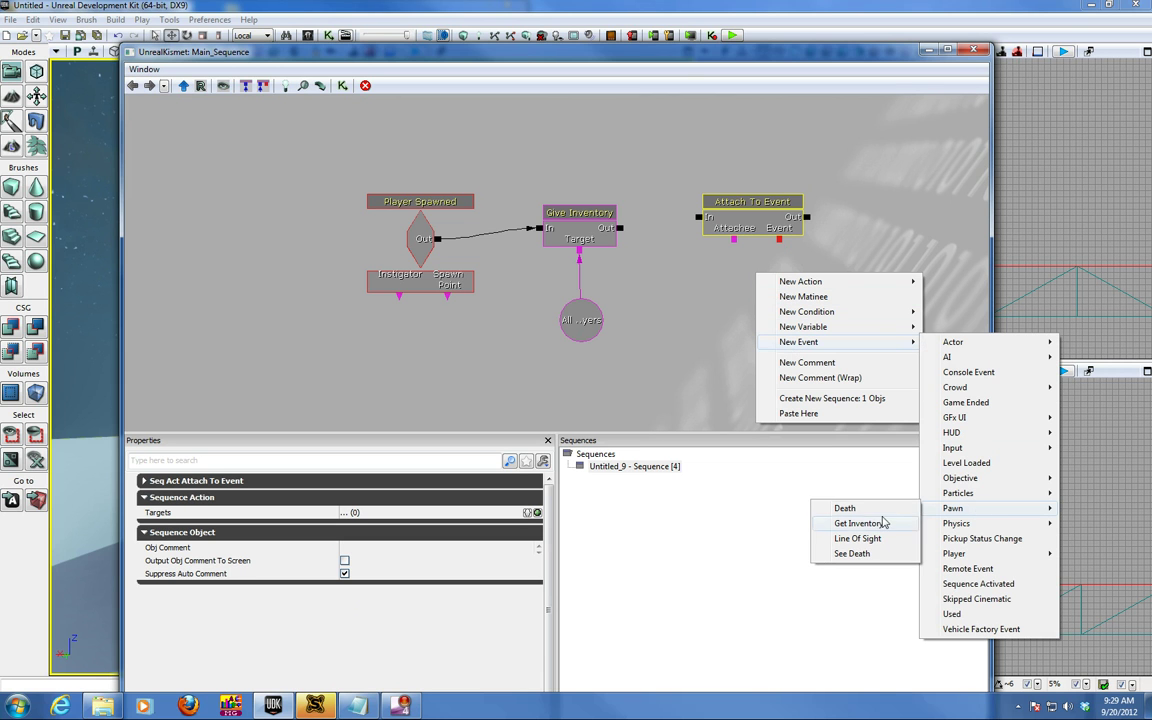
click(845, 507)
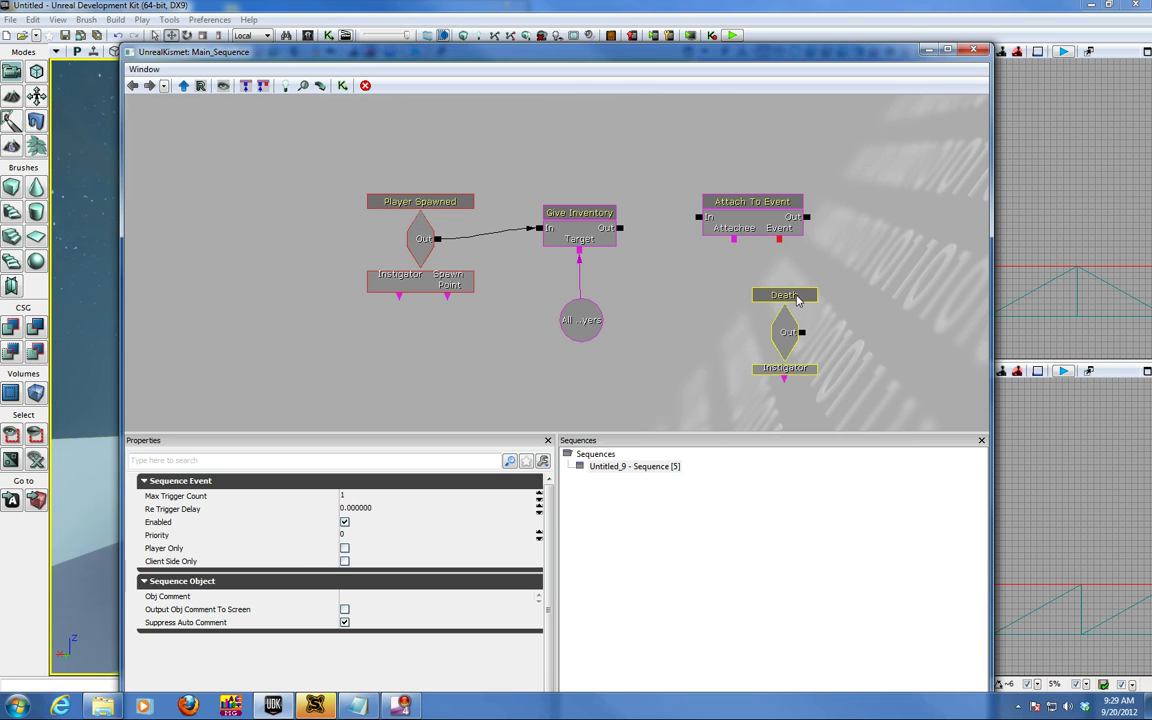
drag(738, 242, 535, 290)
drag(727, 219, 729, 270)
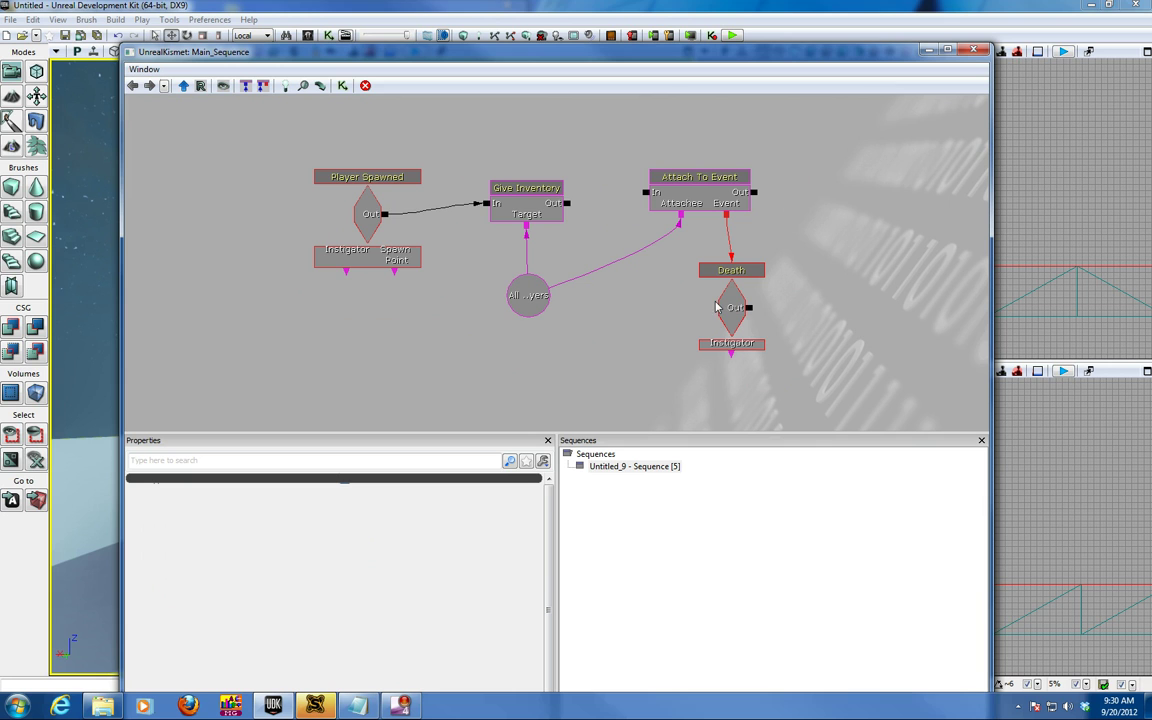
Step: Connect Give Inventory's Out to Attach To Event's In
drag(567, 203, 646, 192)
scroll(768, 230, down, 1)
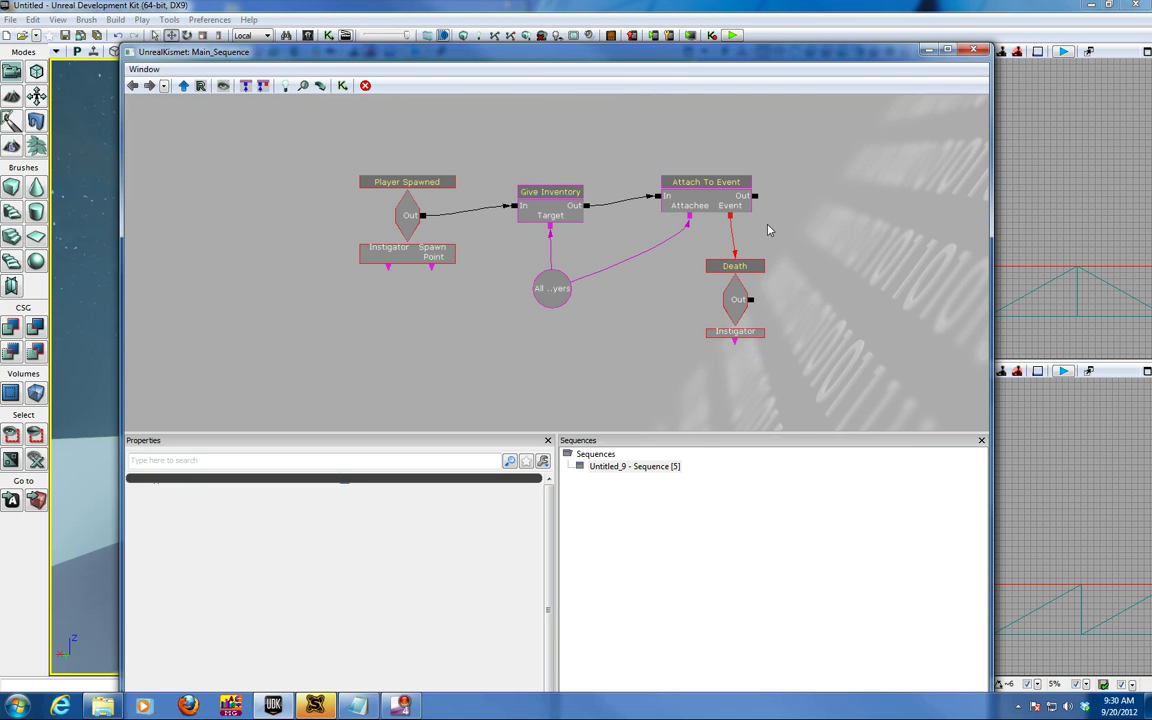
scroll(757, 219, down, 1)
scroll(755, 219, up, 1)
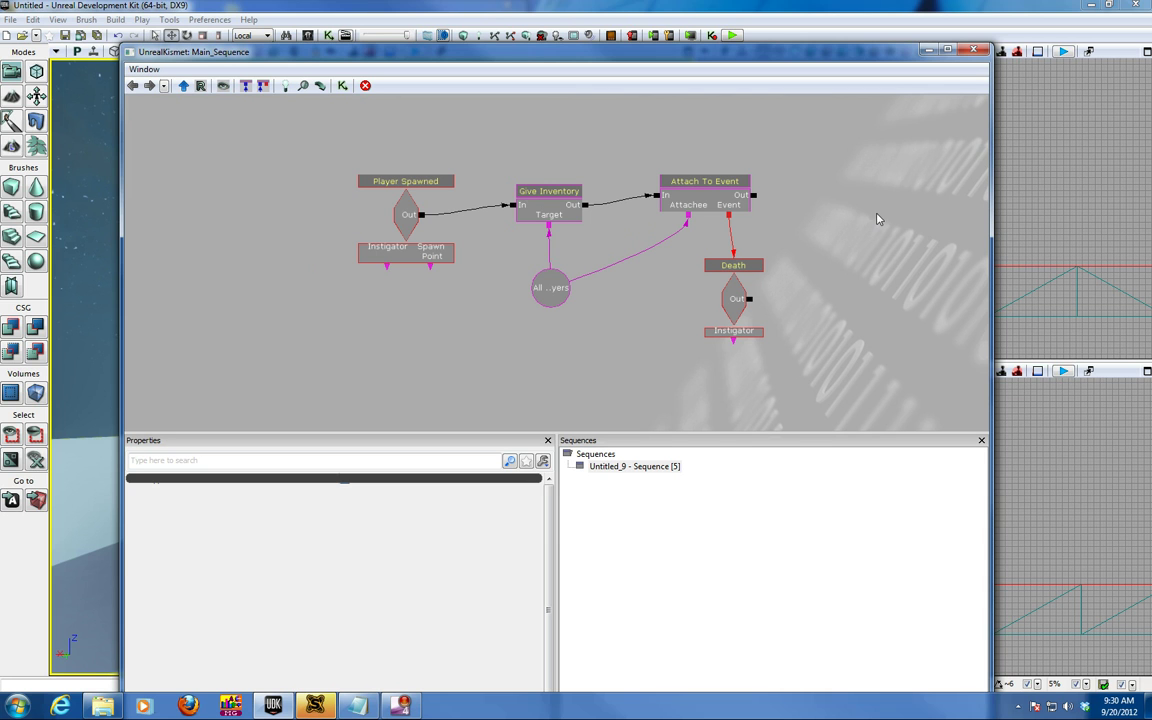
Step: Add an Actor Factory action to the right of Attach To Event, leaving a gap between the two nodes
right_click(855, 167)
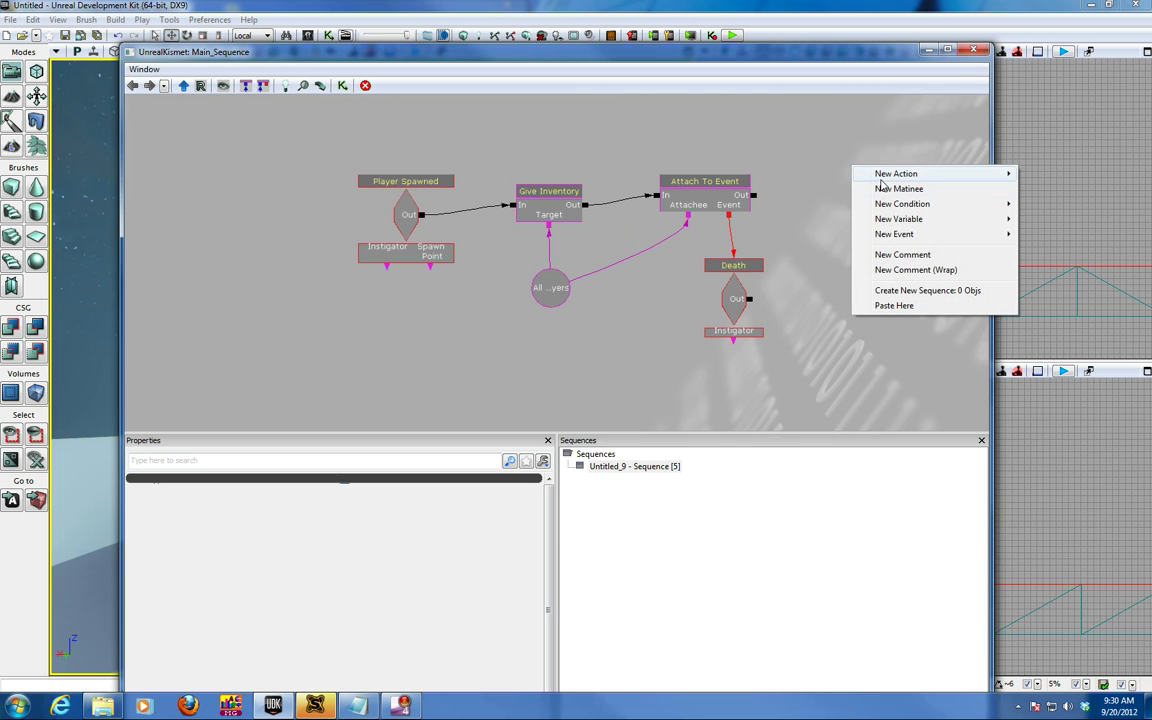
mouse_move(878, 174)
mouse_move(816, 178)
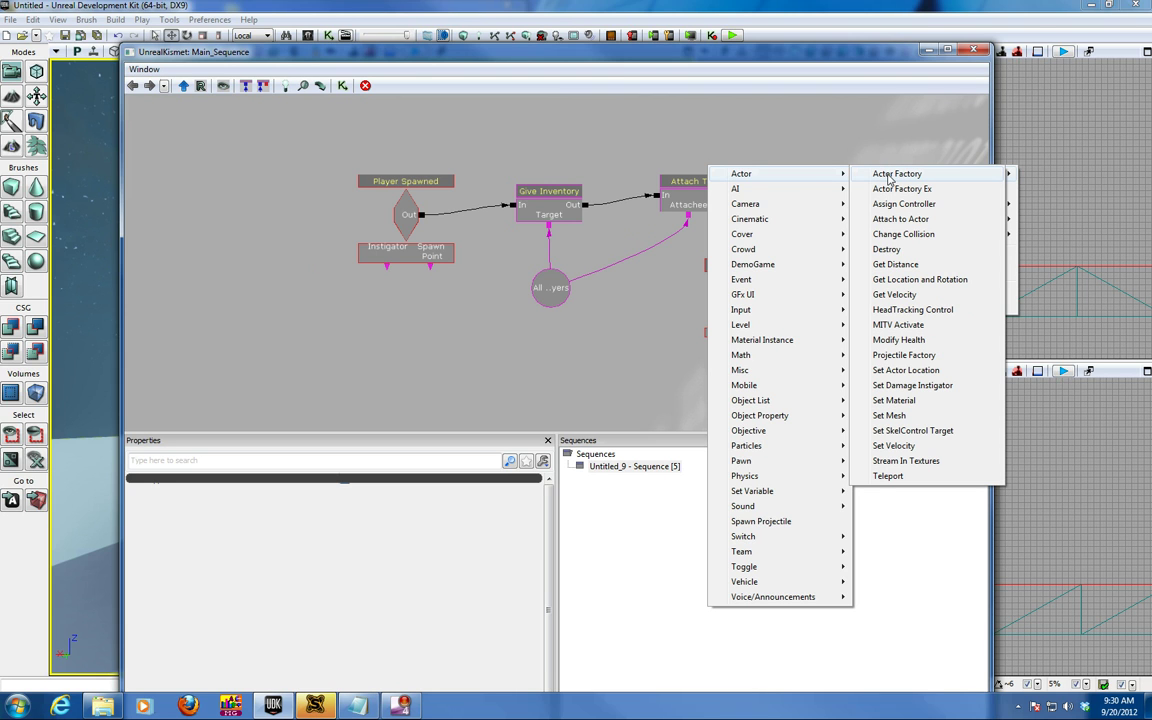
click(888, 176)
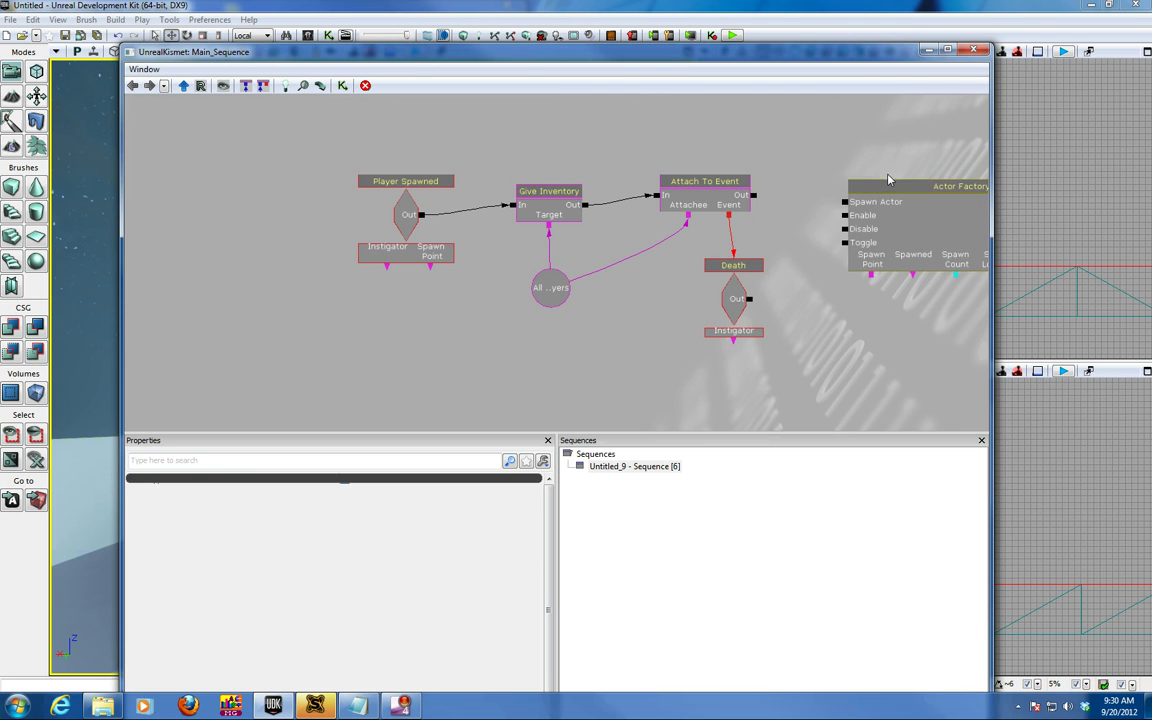
drag(903, 190, 715, 190)
scroll(843, 182, down, 2)
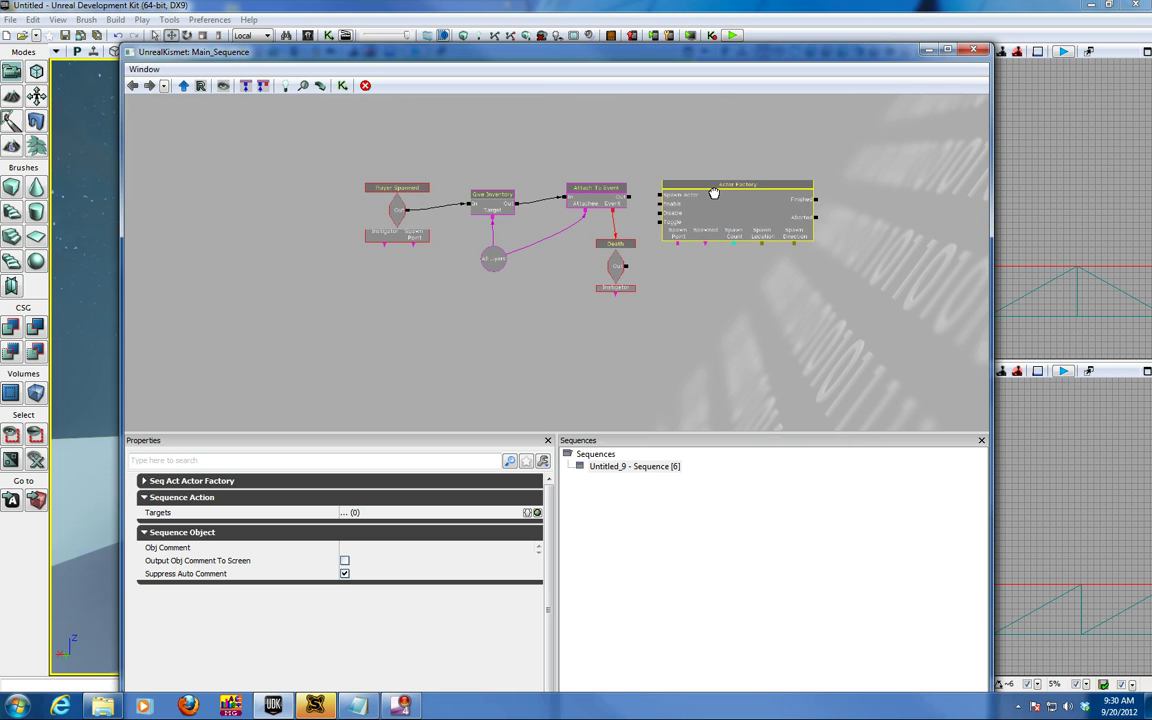
scroll(715, 192, up, 2)
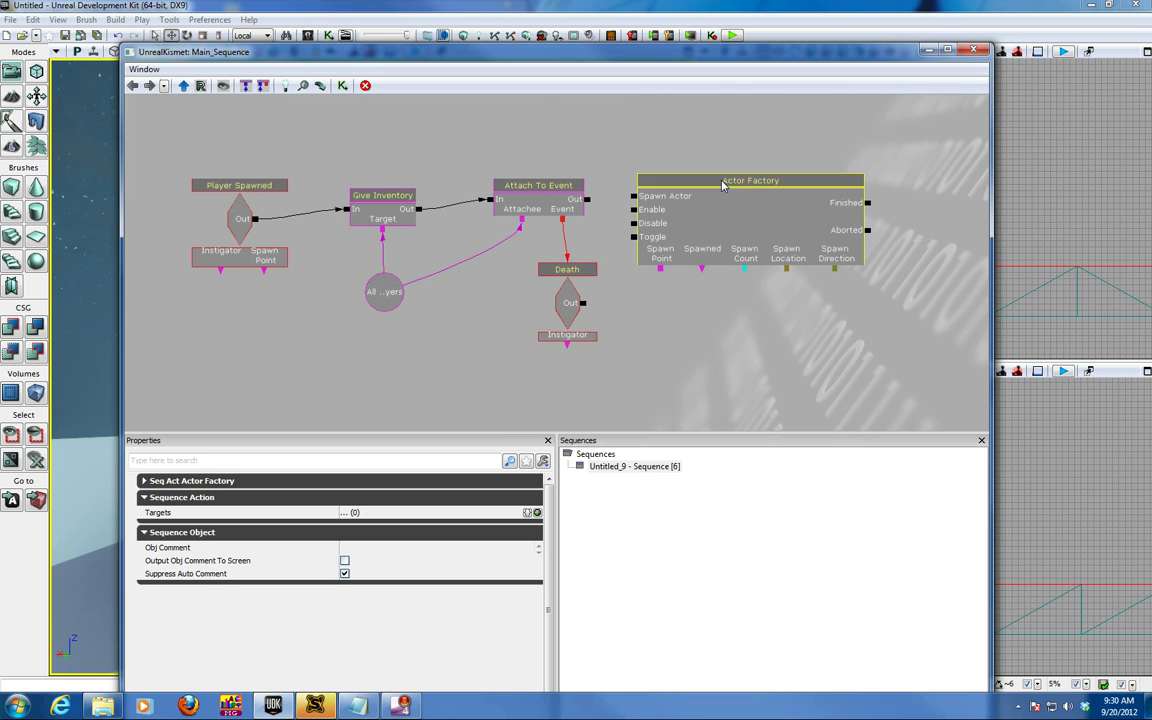
drag(720, 180, 765, 176)
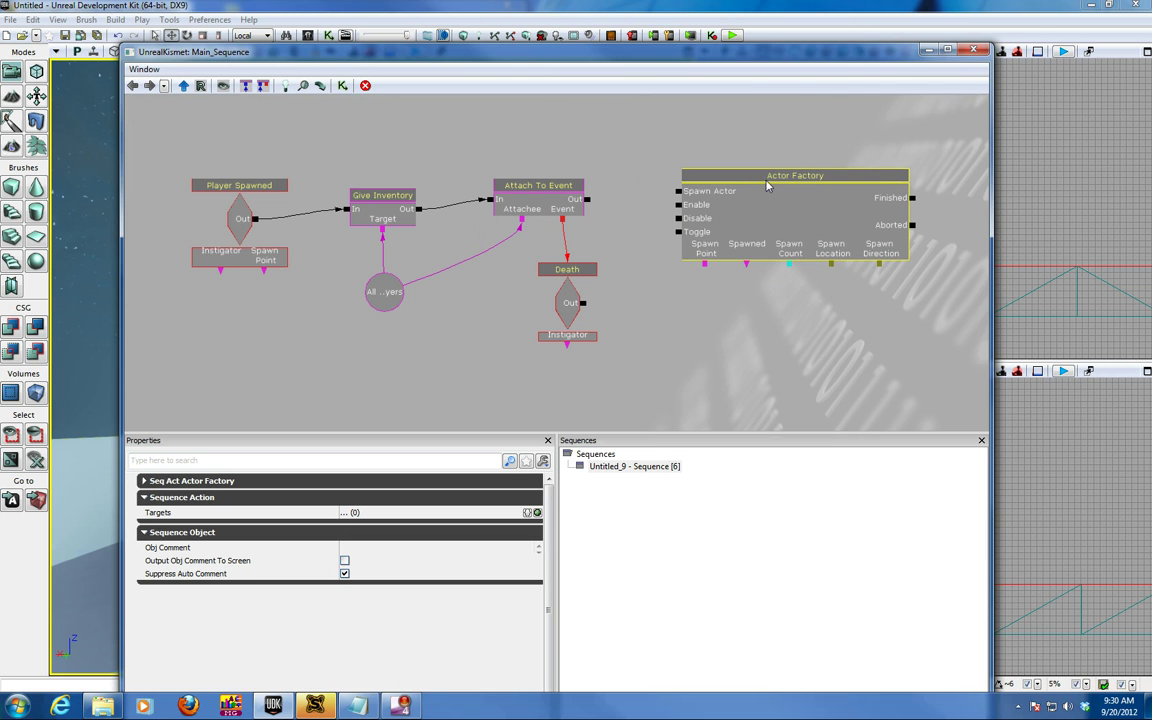
Step: Move the Kismet window aside to uncover the floor and cube in the perspective viewport
drag(712, 52, 870, 2)
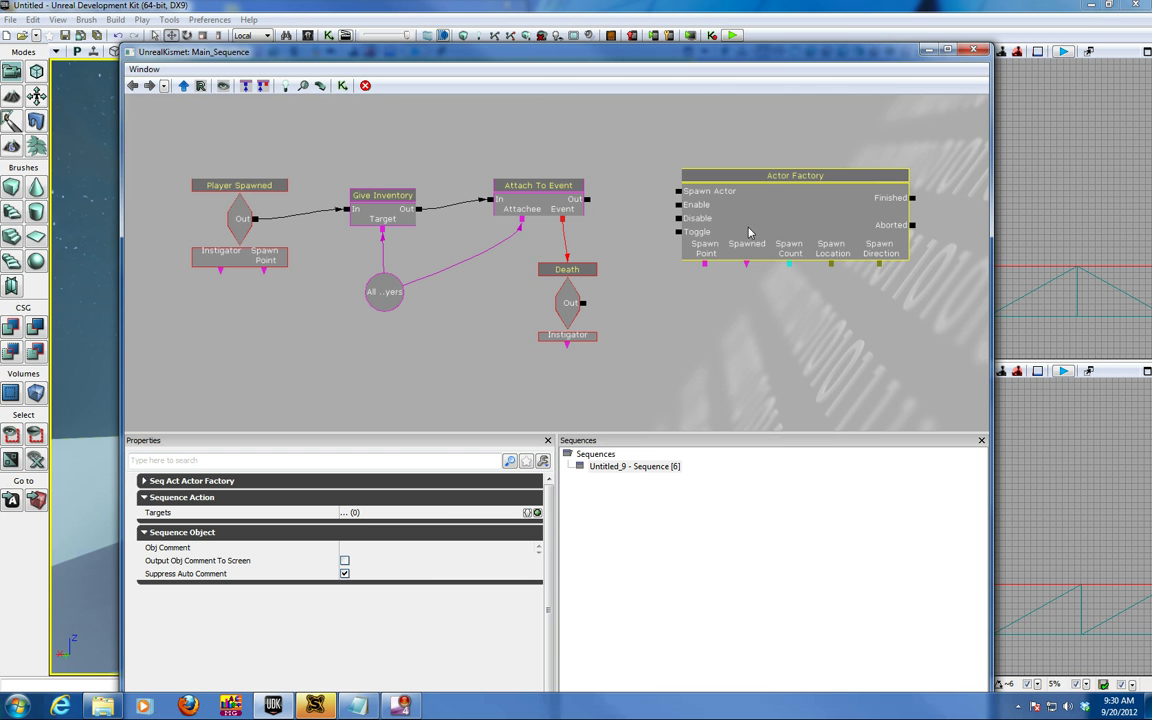
double_click(992, 6)
drag(367, 53, 625, 50)
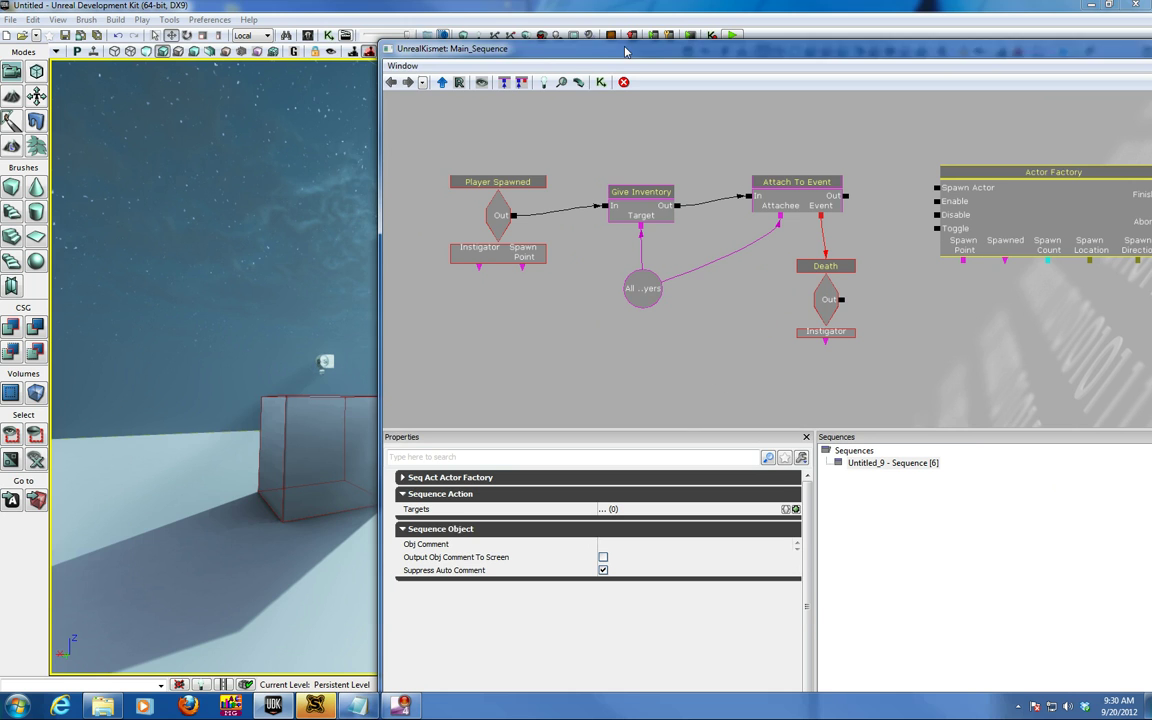
right_click(183, 481)
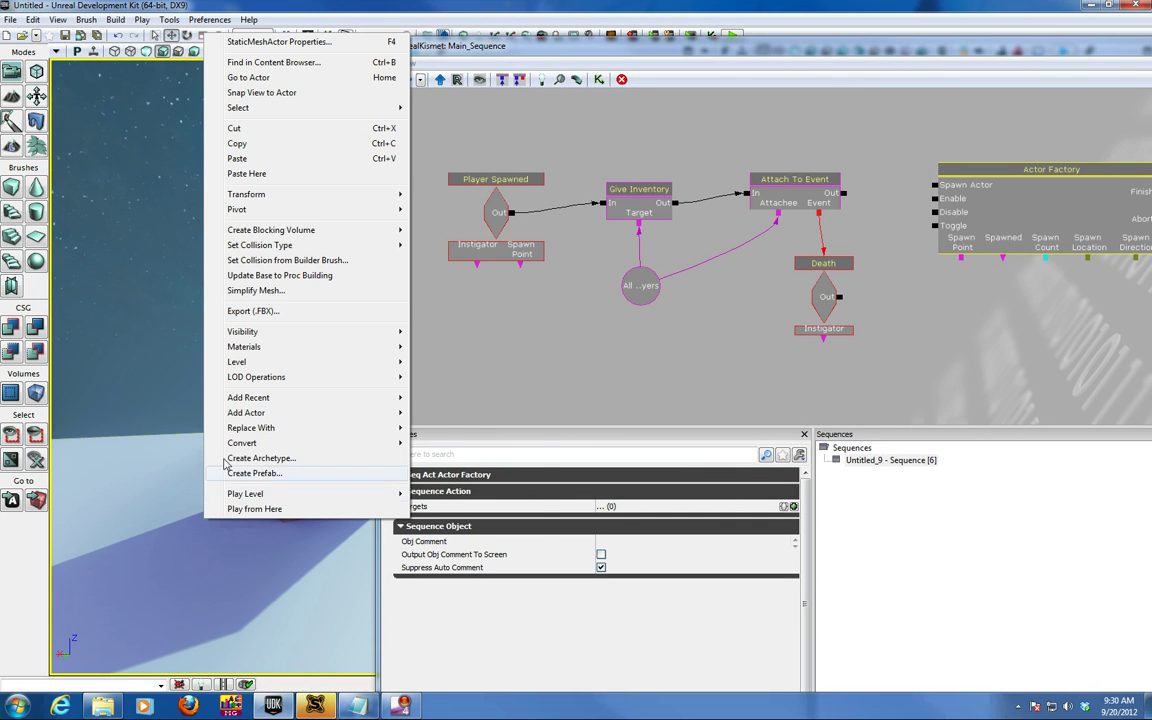
mouse_move(345, 429)
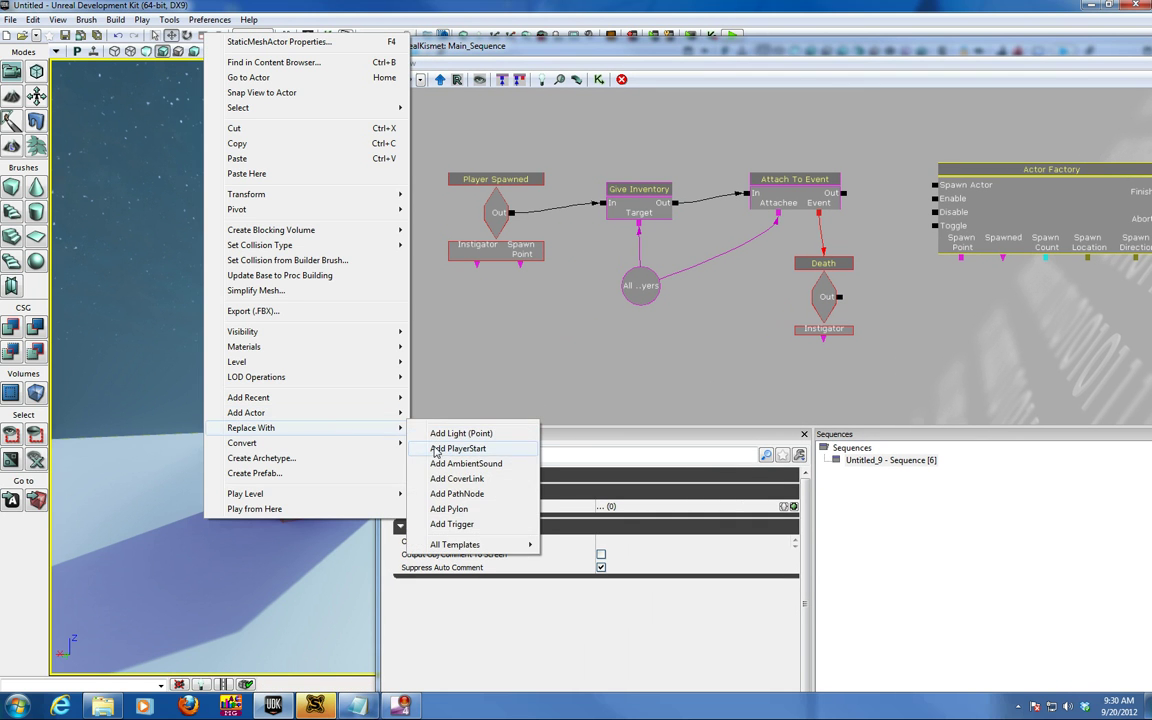
click(435, 450)
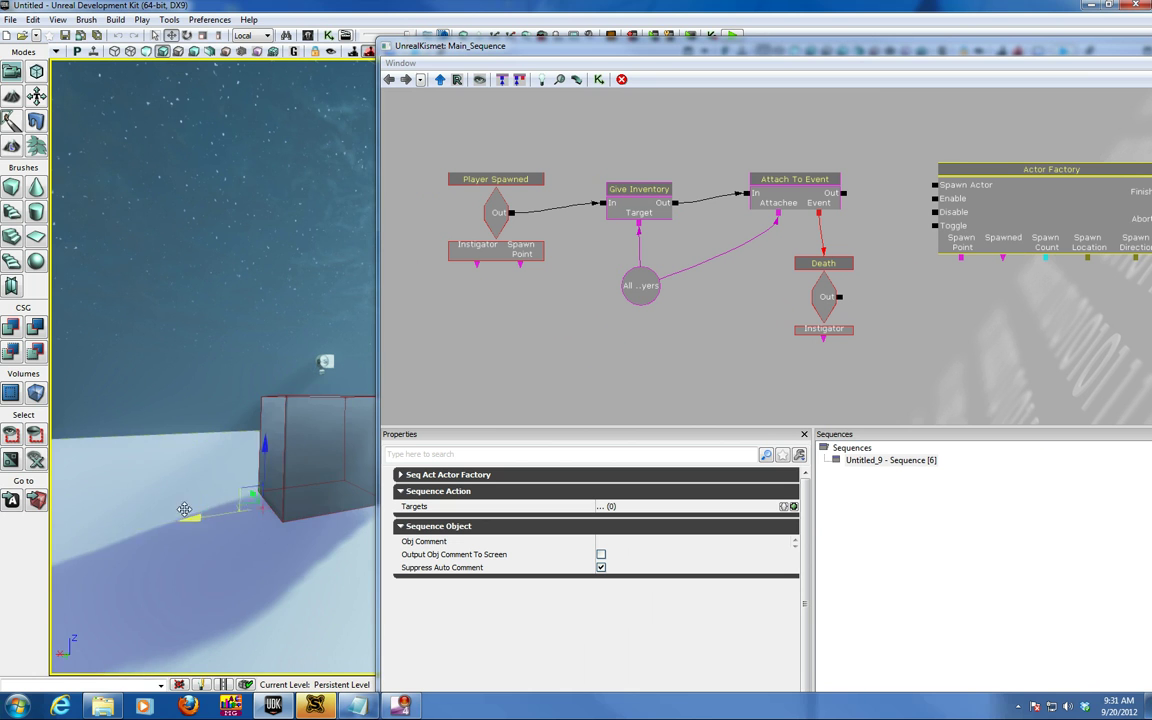
drag(185, 510, 154, 514)
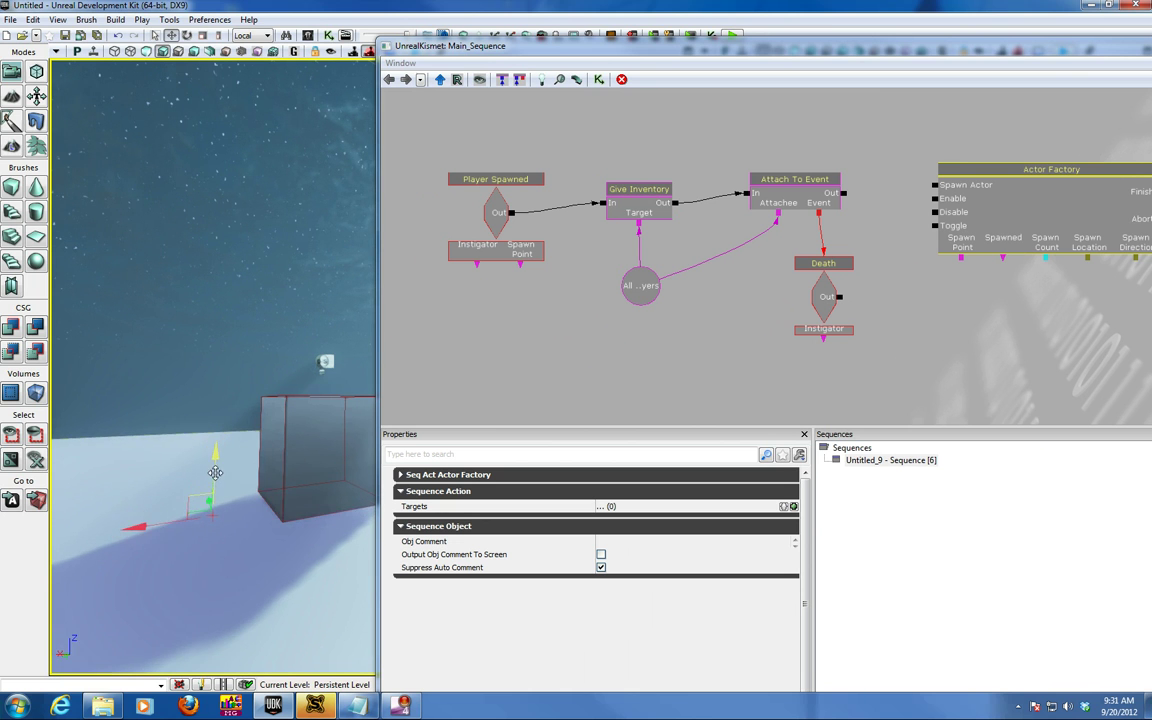
drag(215, 473, 258, 492)
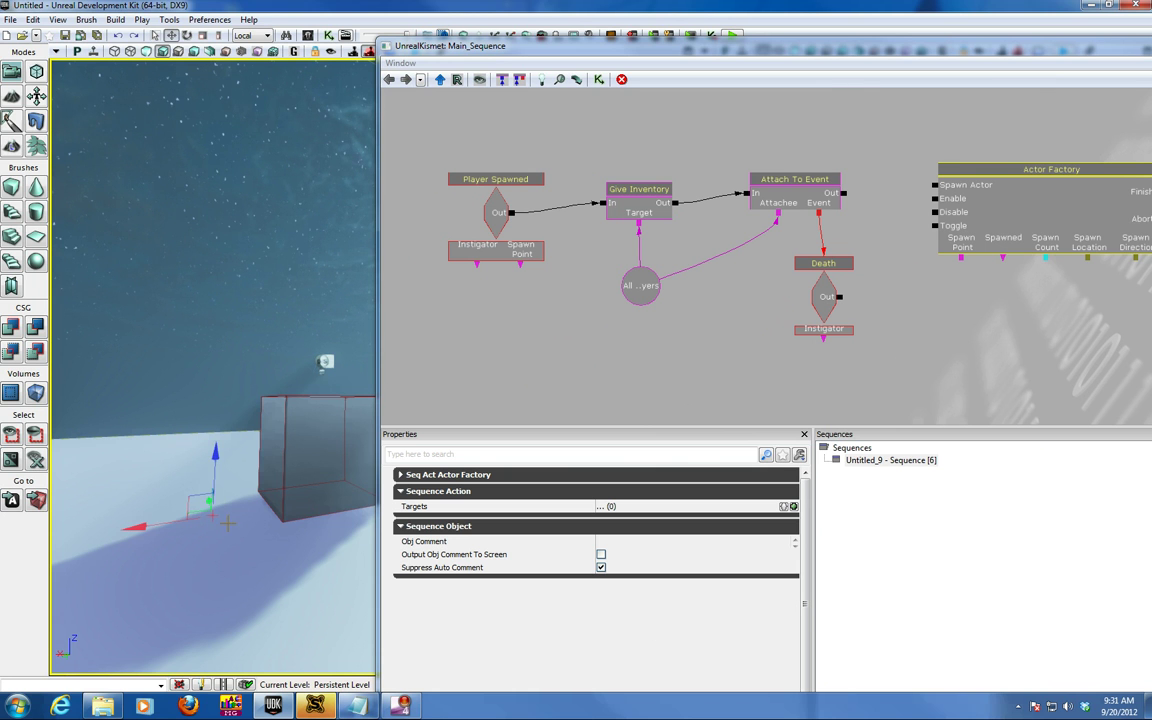
Step: Add a PathNode on the floor beside the cube and build the map's paths
right_click(205, 490)
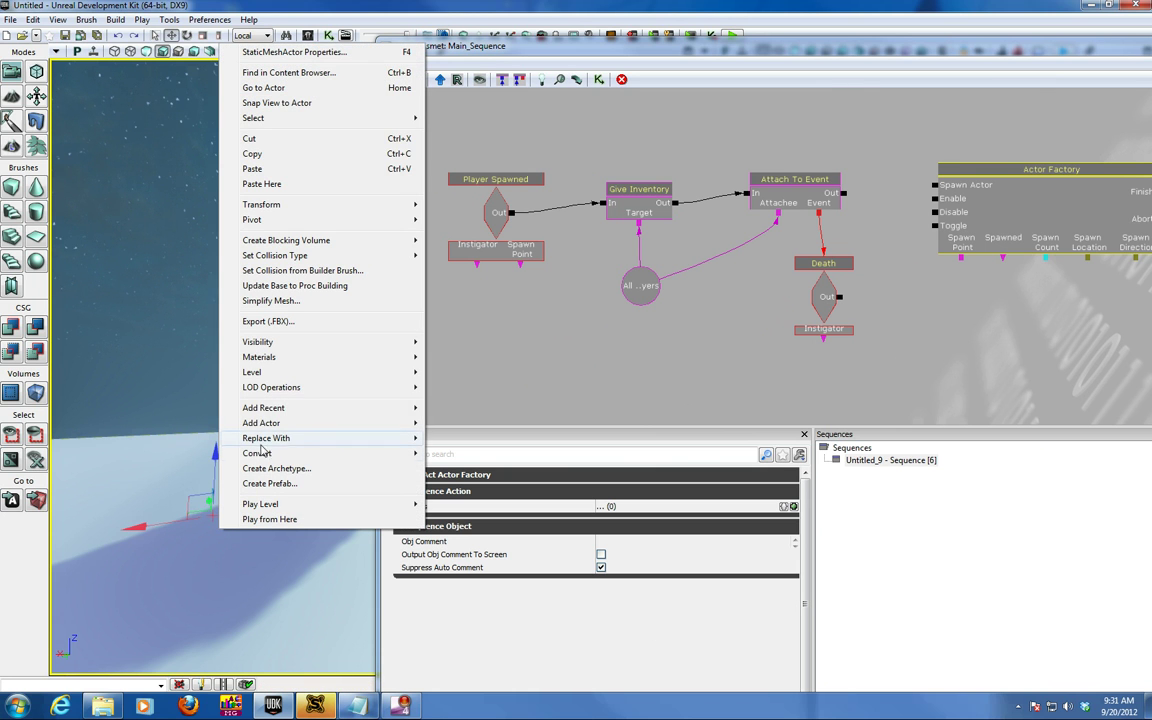
mouse_move(268, 425)
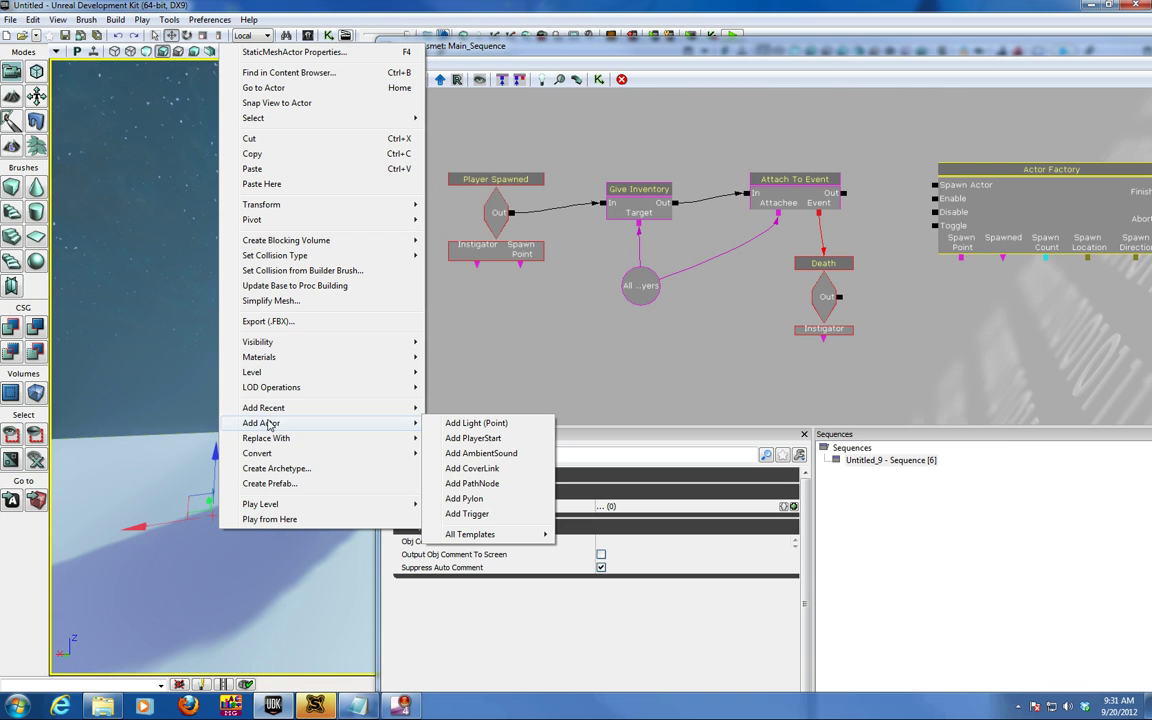
click(481, 485)
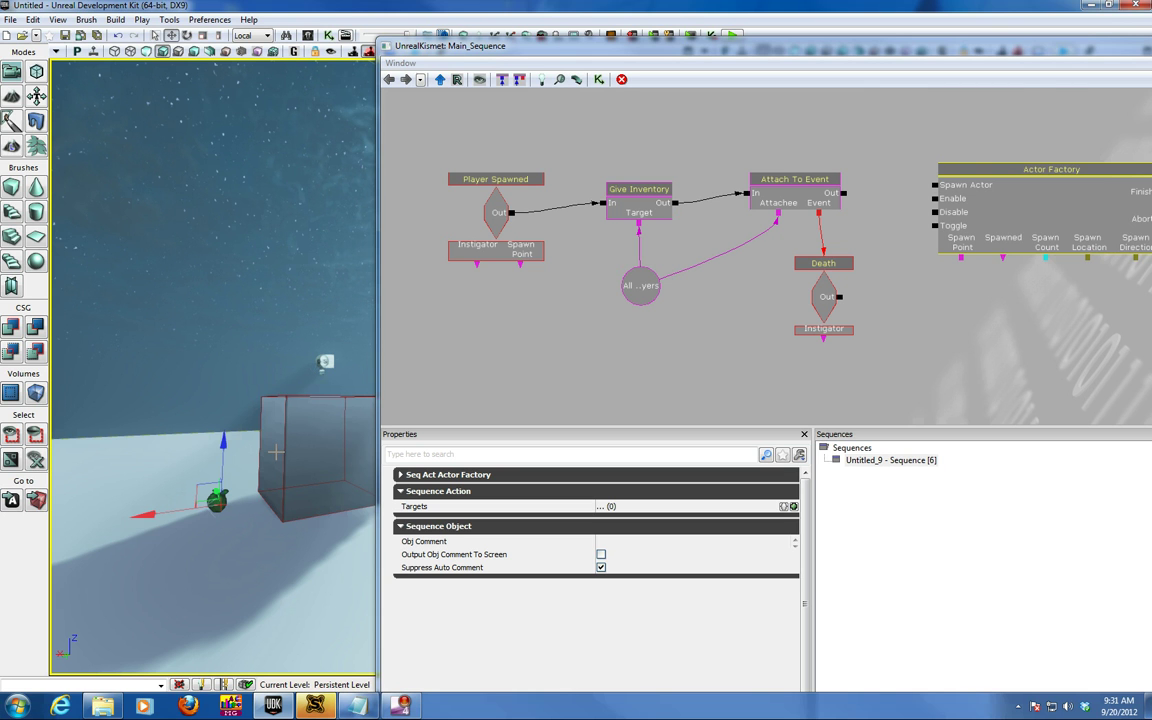
drag(409, 45, 385, 69)
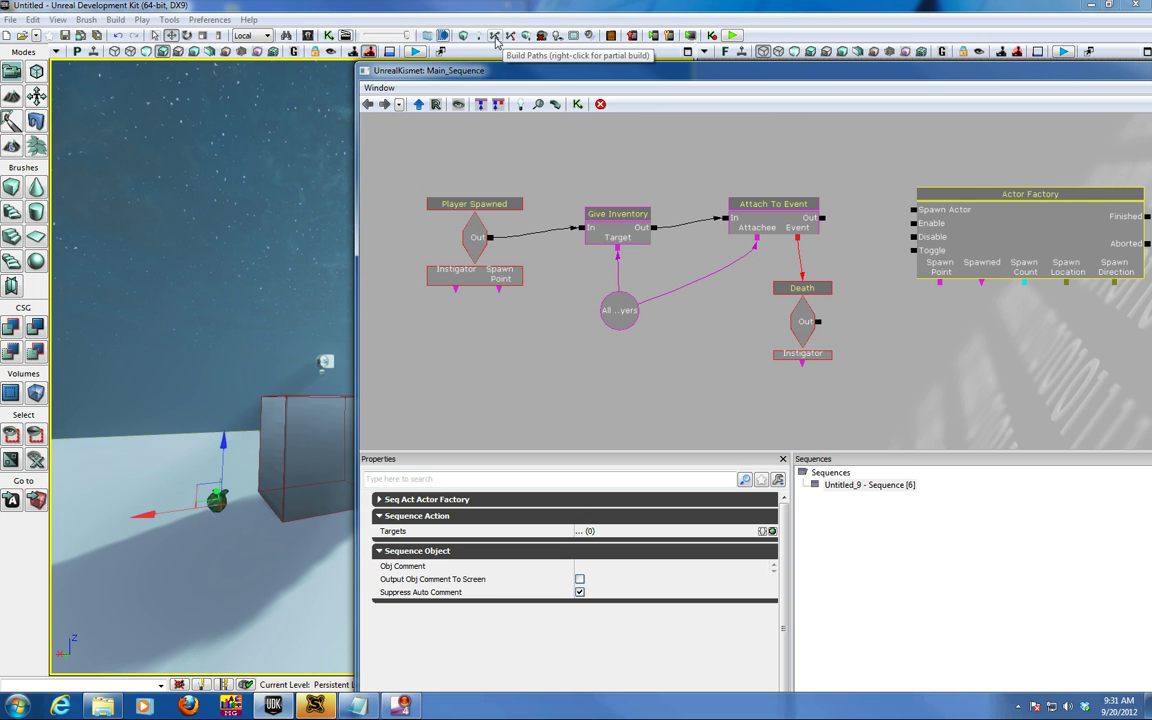
click(494, 36)
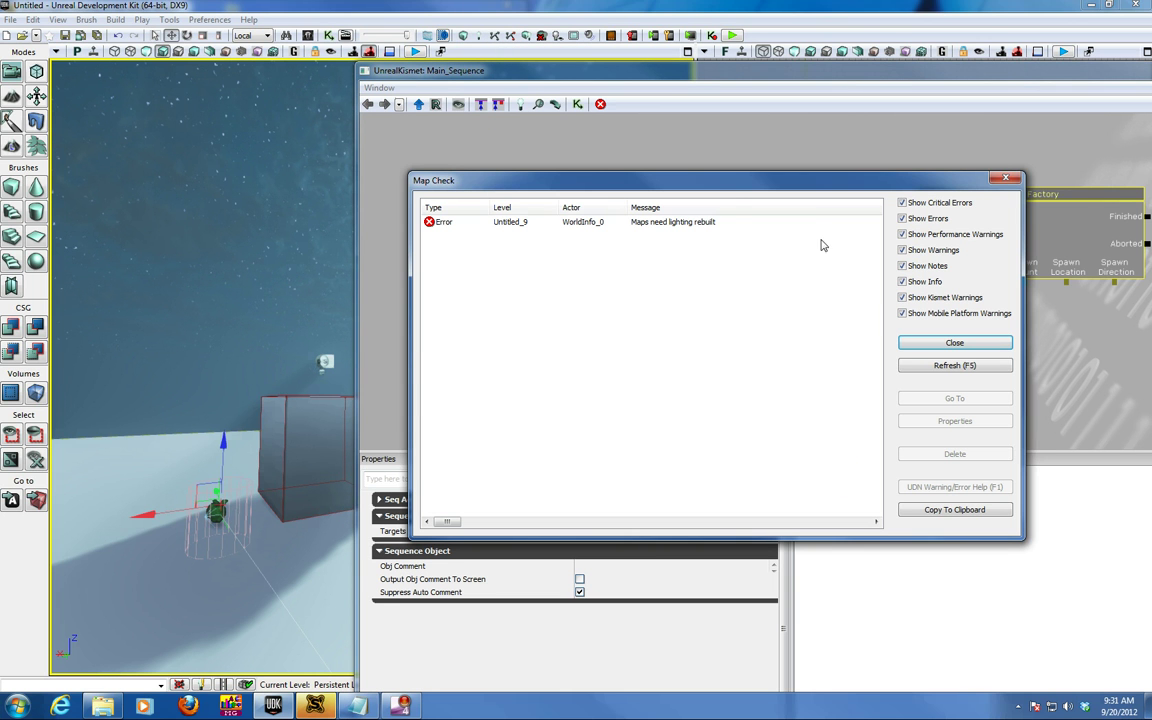
click(935, 345)
Step: Add an object variable for the selected path node below Actor Factory and link it to Spawn Point
drag(814, 79, 645, 78)
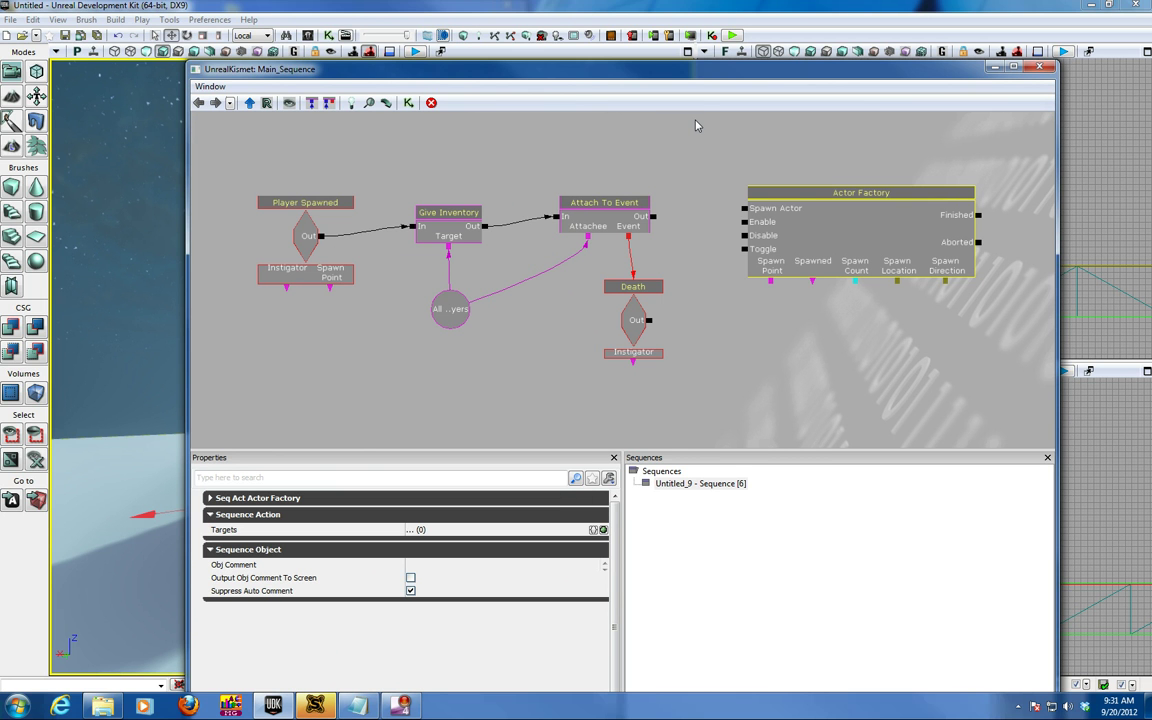
drag(528, 70, 716, 61)
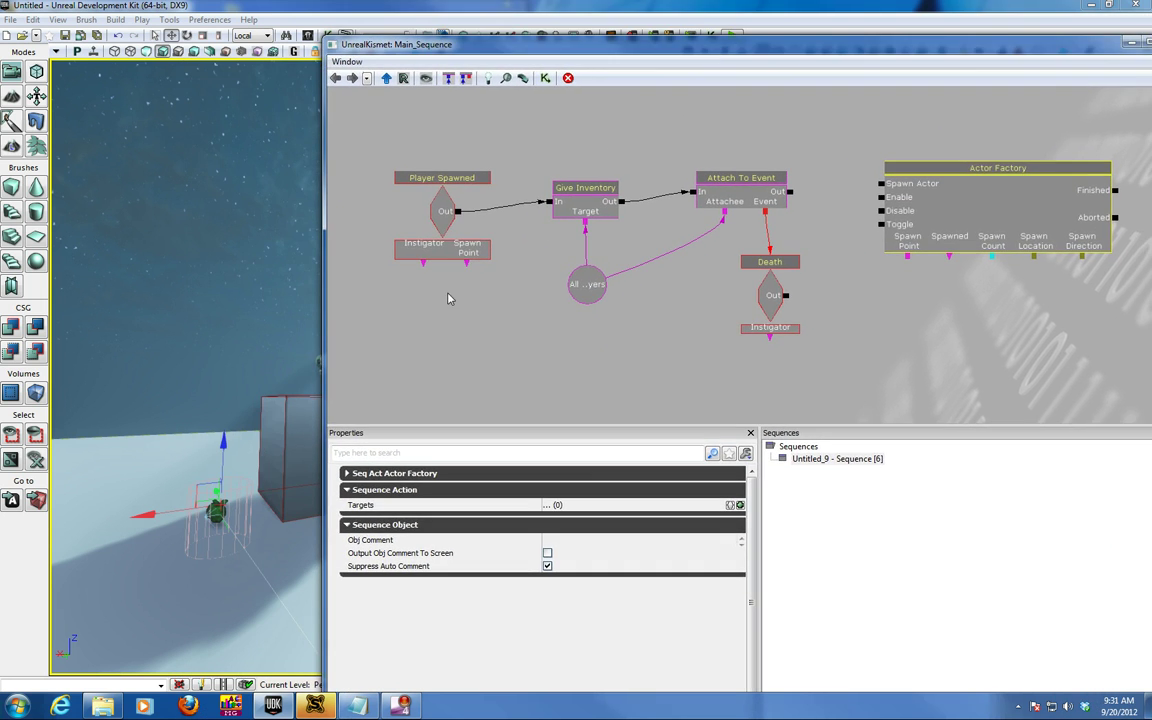
right_click(908, 279)
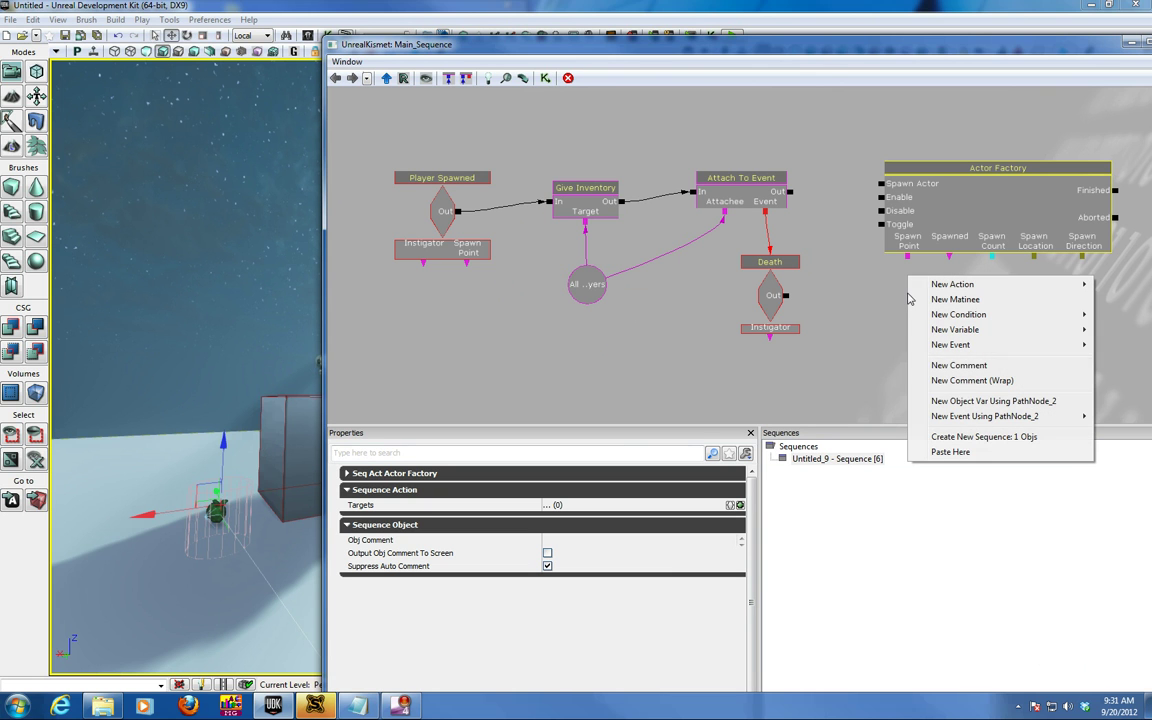
click(968, 401)
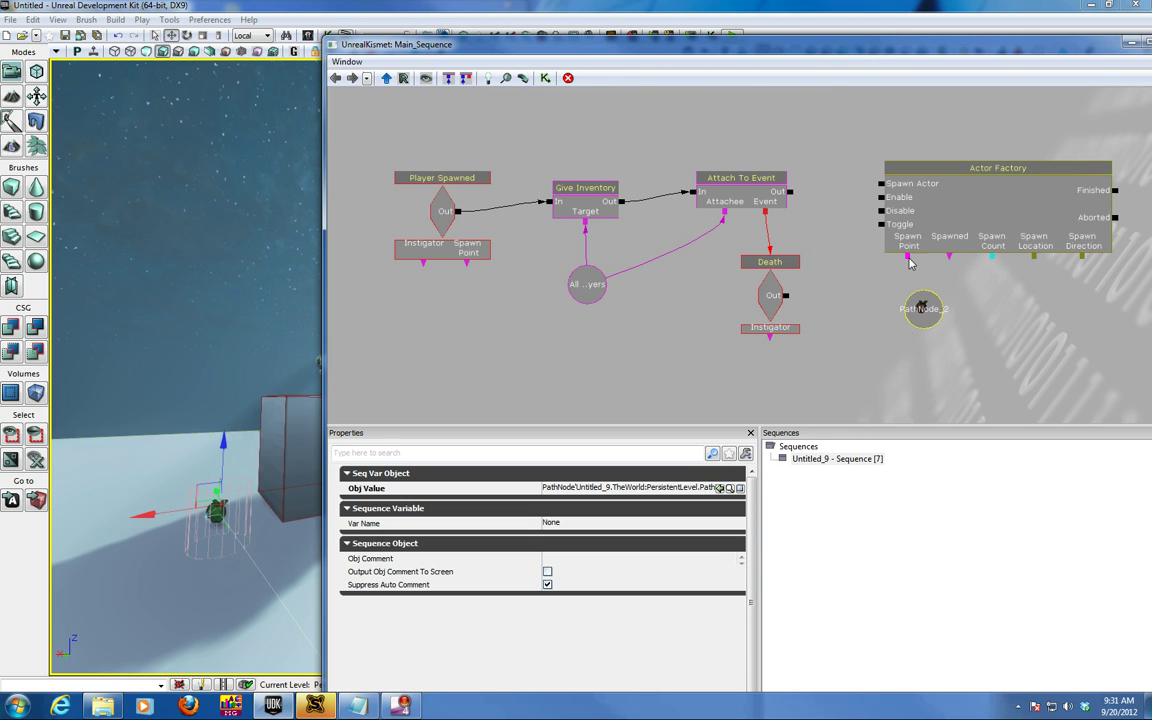
drag(907, 257, 918, 308)
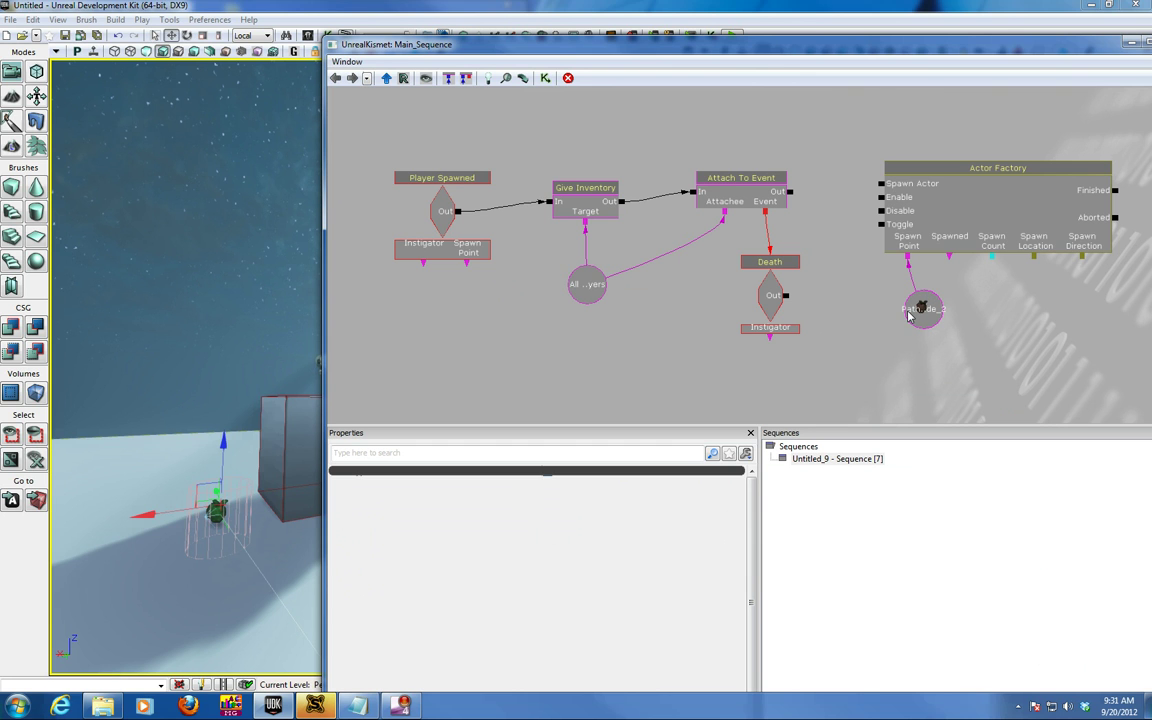
Step: Set the Actor Factory action's Factory property to UTActorFactoryAI
click(888, 168)
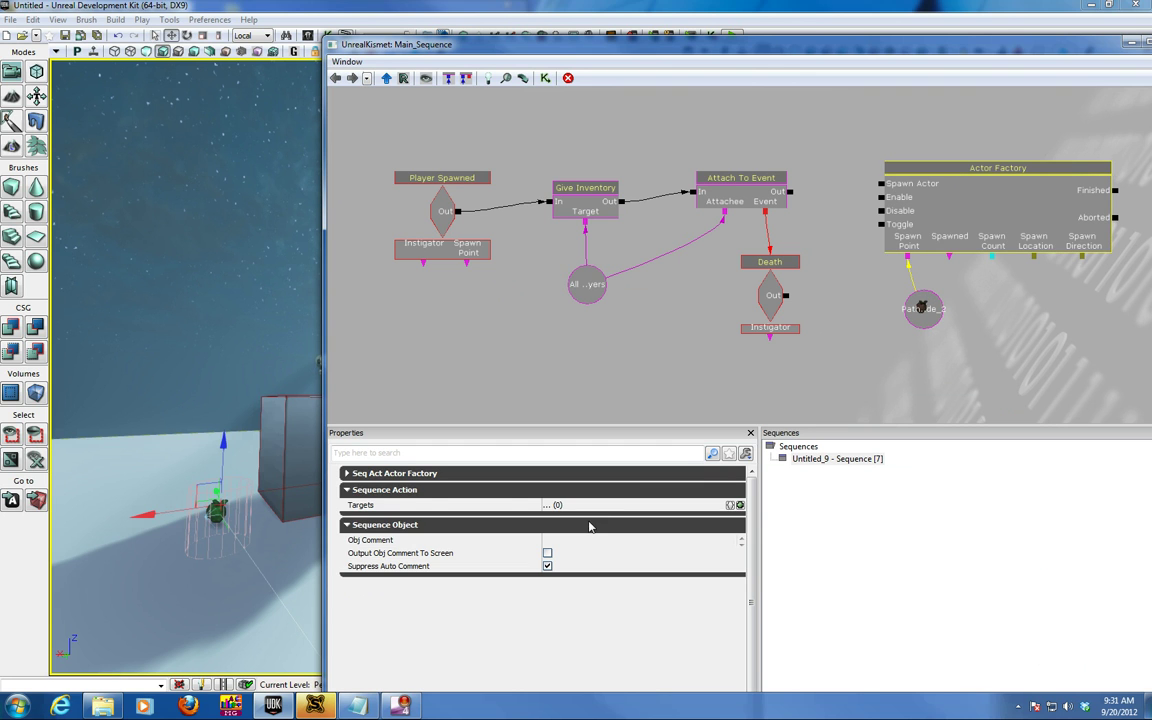
click(347, 479)
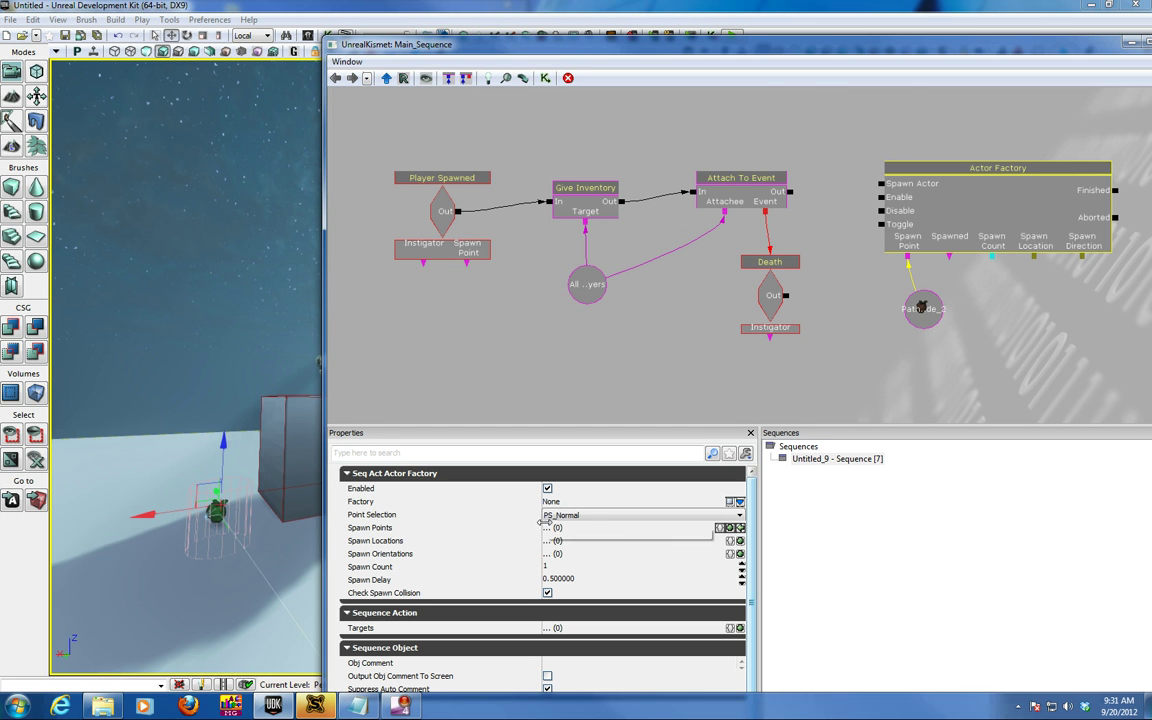
click(590, 518)
click(591, 526)
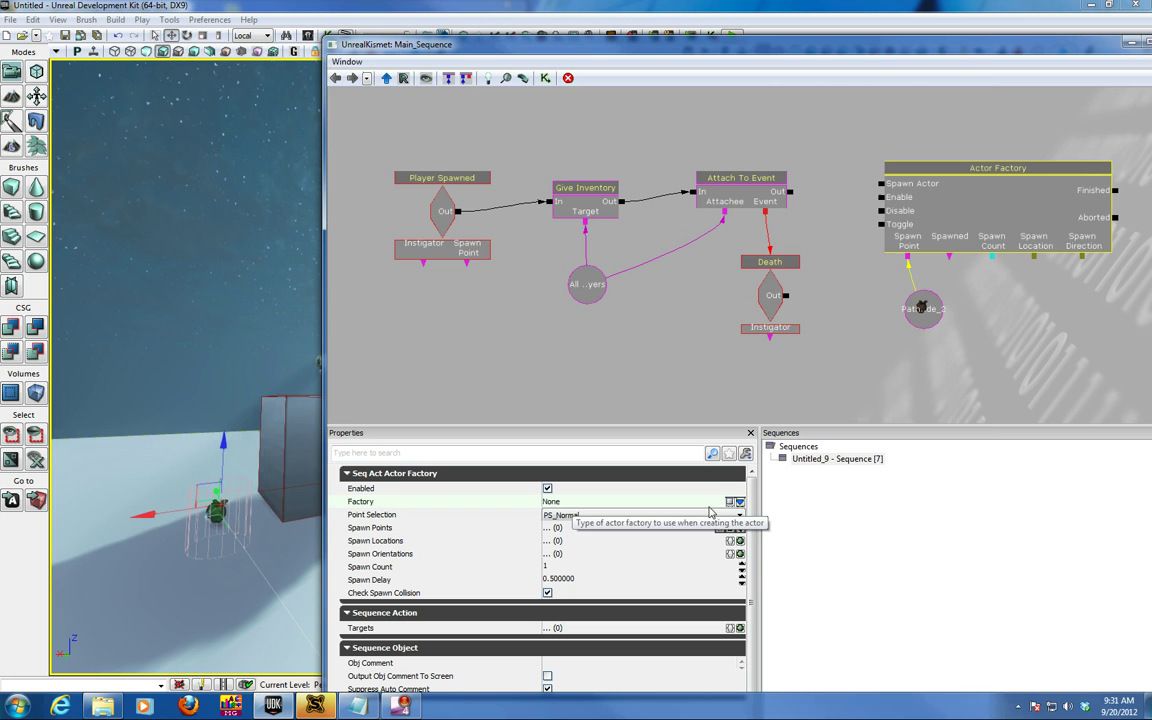
click(740, 502)
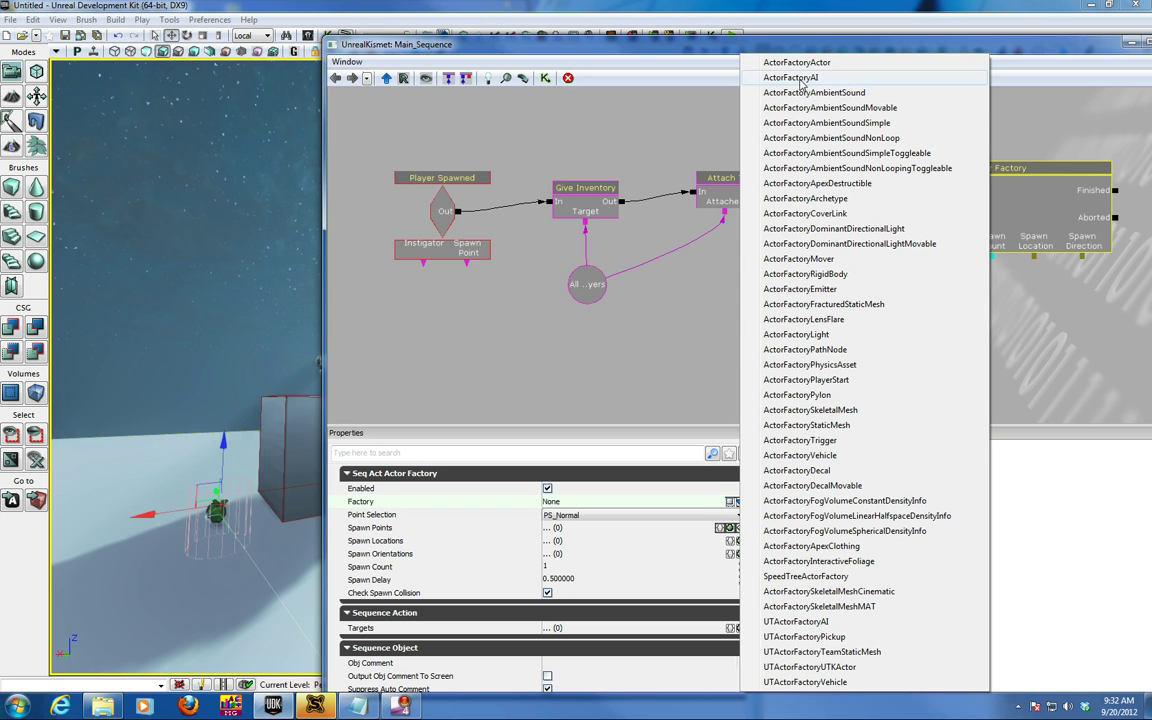
click(795, 622)
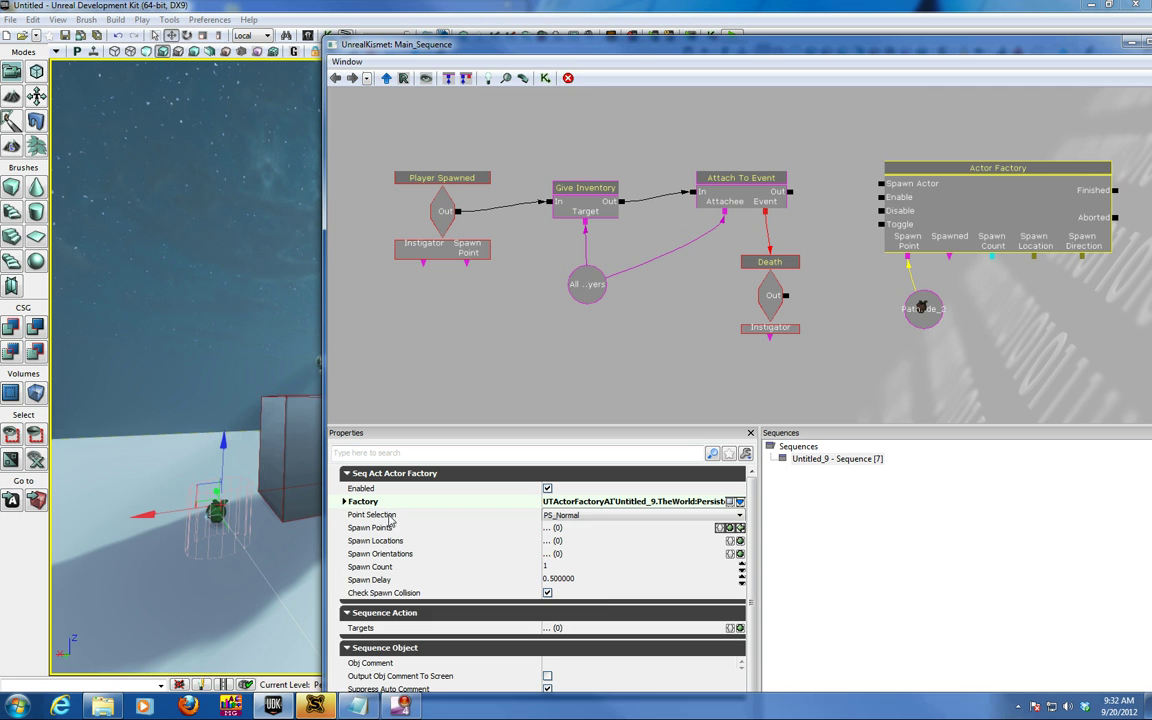
Step: Set the AI factory's Controller Class to UTBot and its Pawn Class to UTPawn
click(344, 501)
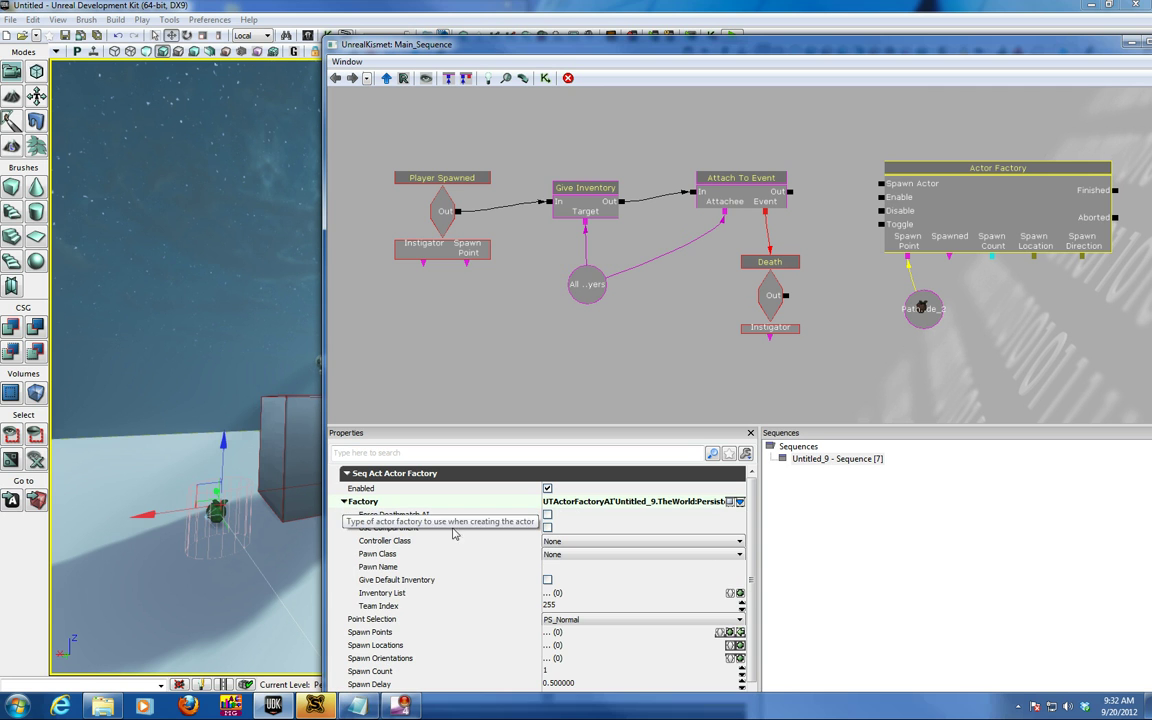
click(566, 541)
click(574, 573)
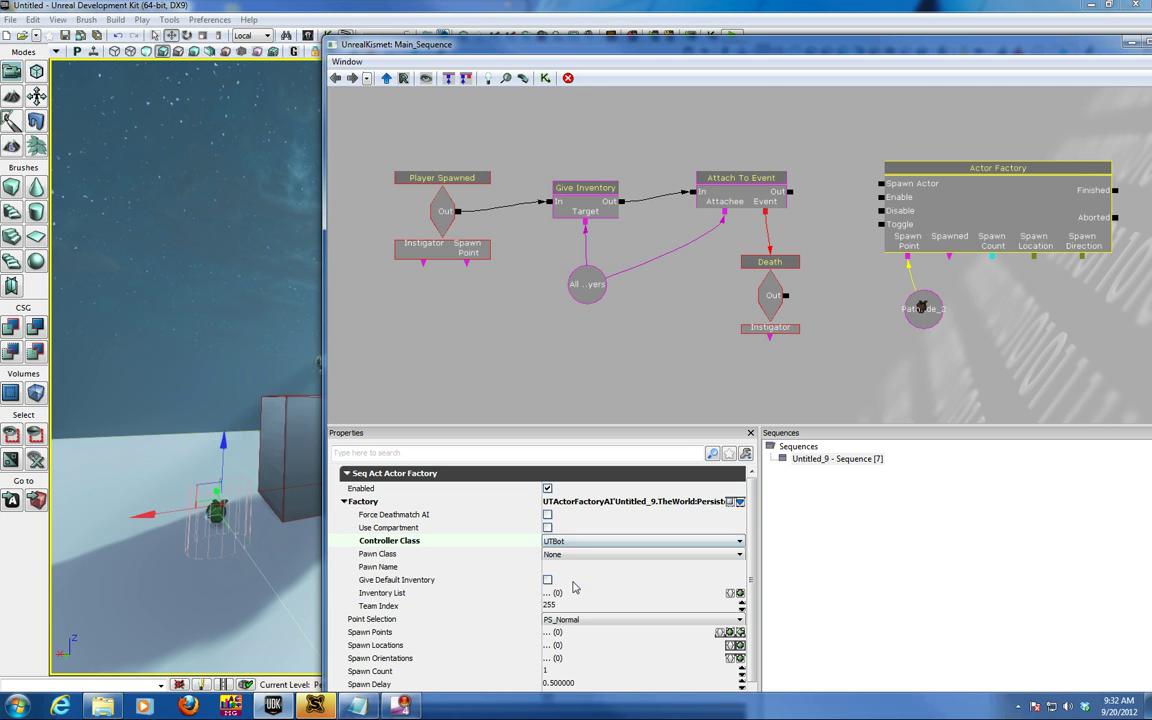
click(575, 556)
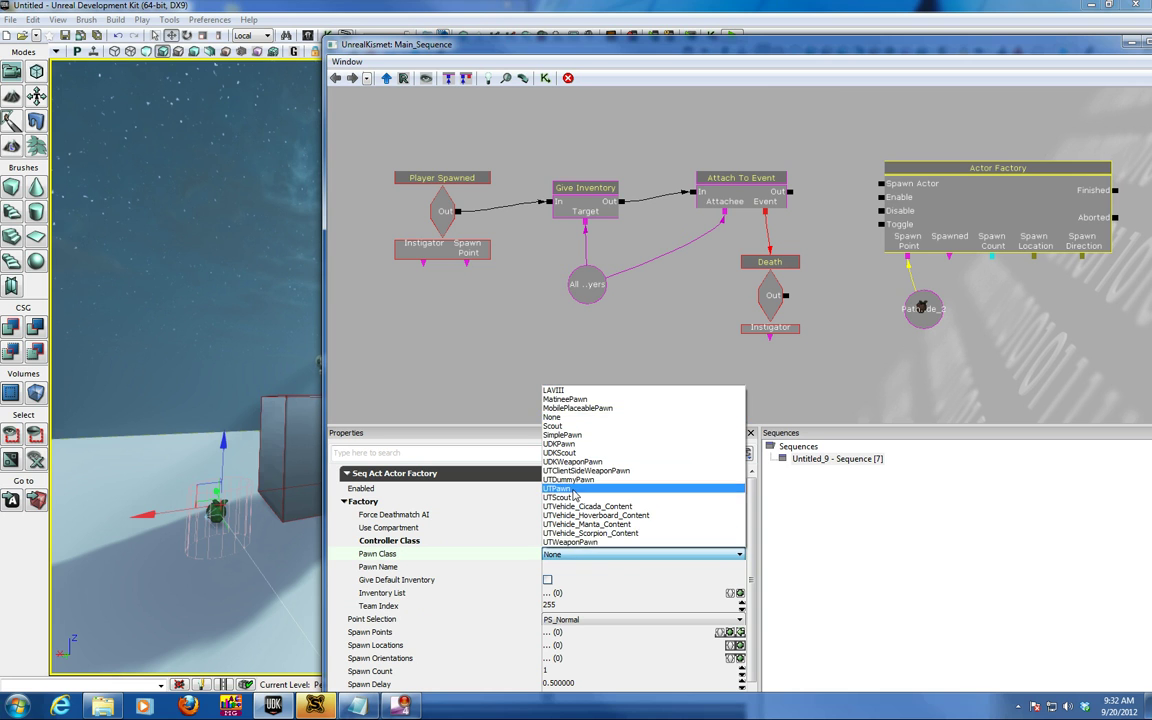
click(556, 488)
Step: Name the factory's spawned pawn Killer
click(556, 569)
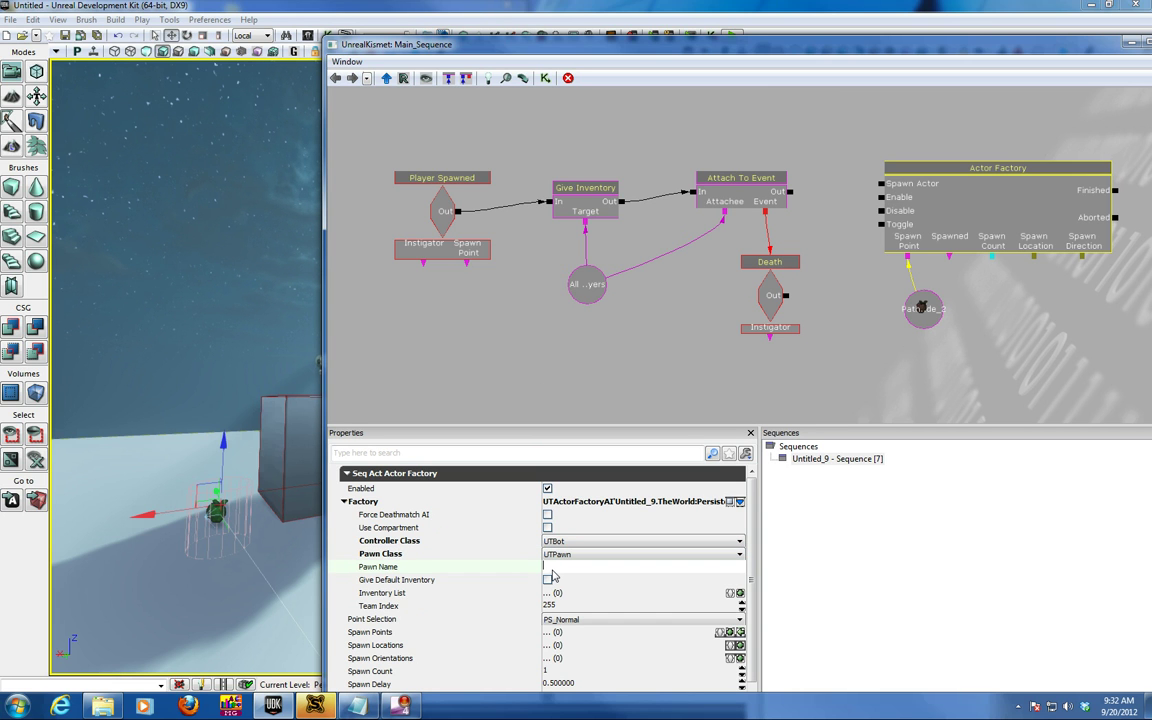
text(Killer)
key(Return)
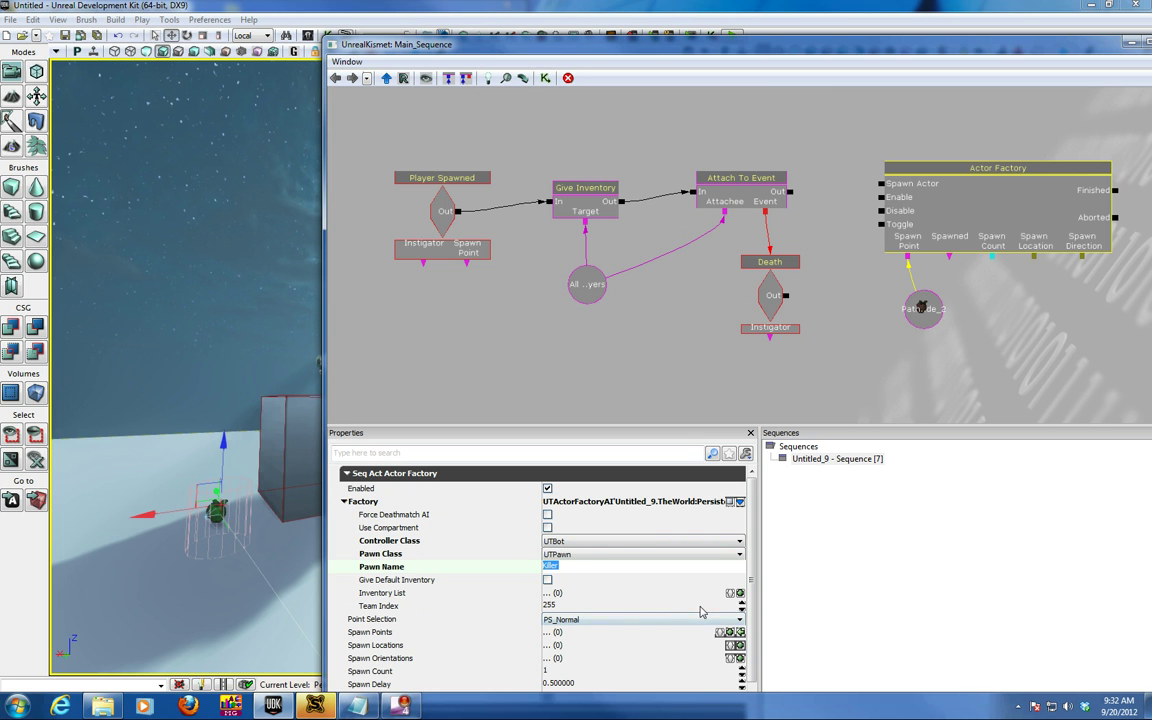
Step: Add one item to the AI factory's Inventory List and set it to UTWeap_LinkGun
click(740, 593)
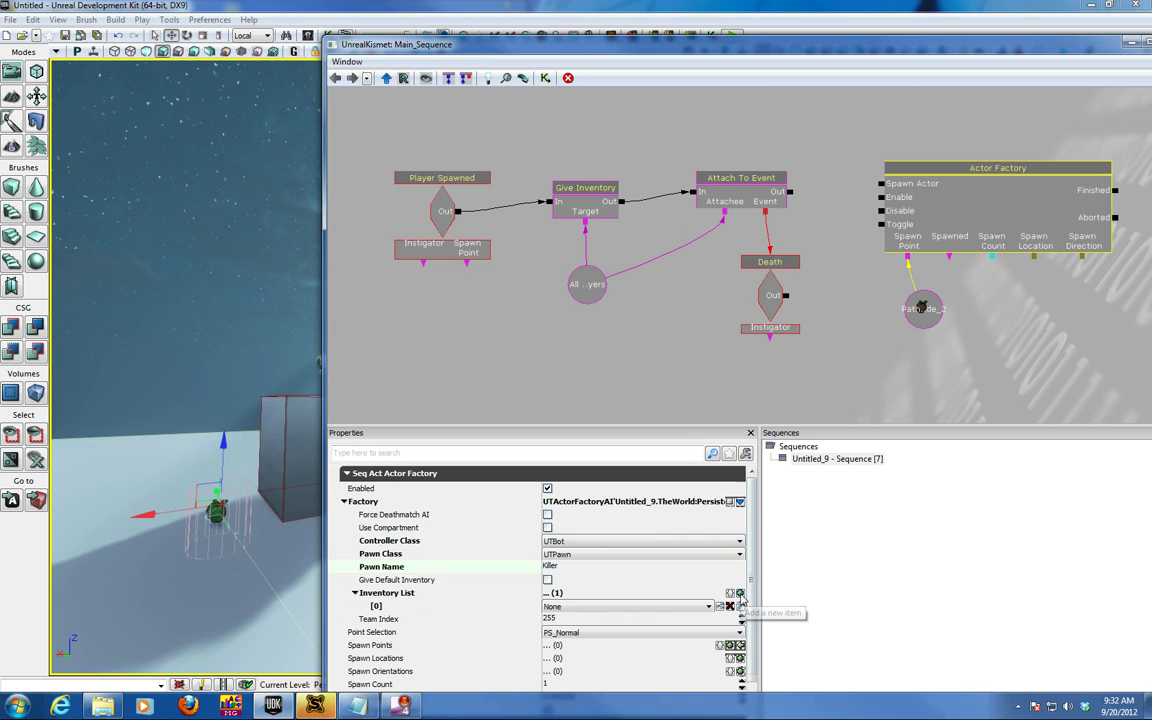
click(669, 607)
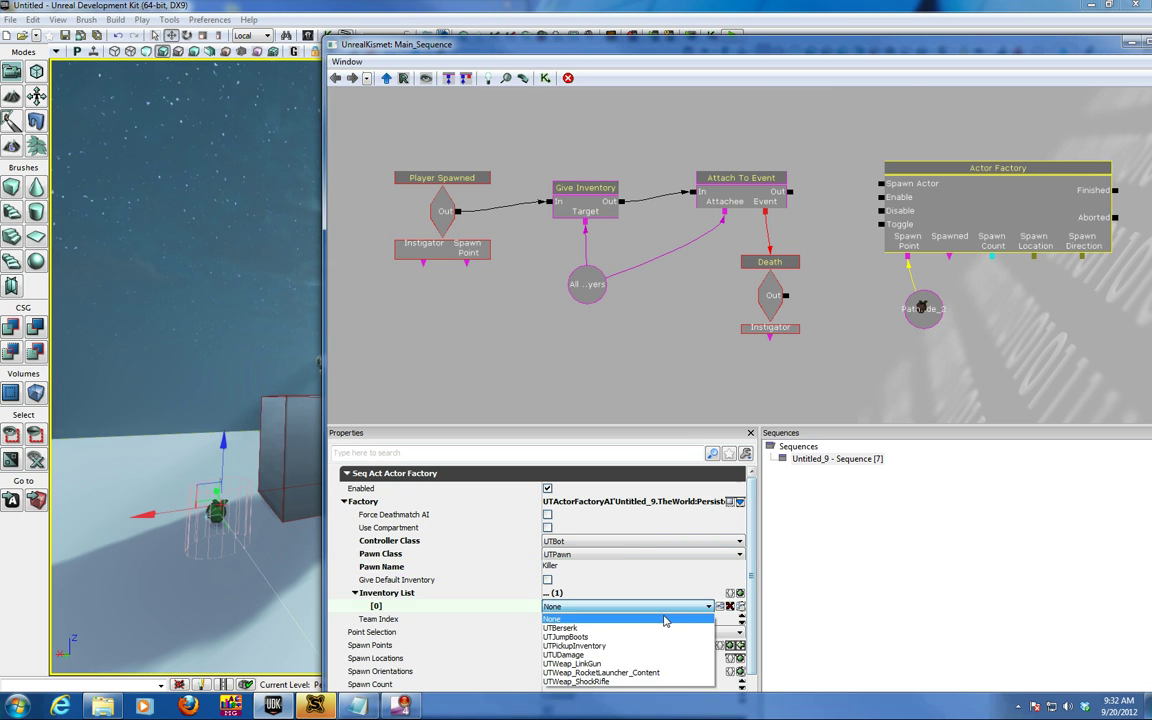
click(622, 664)
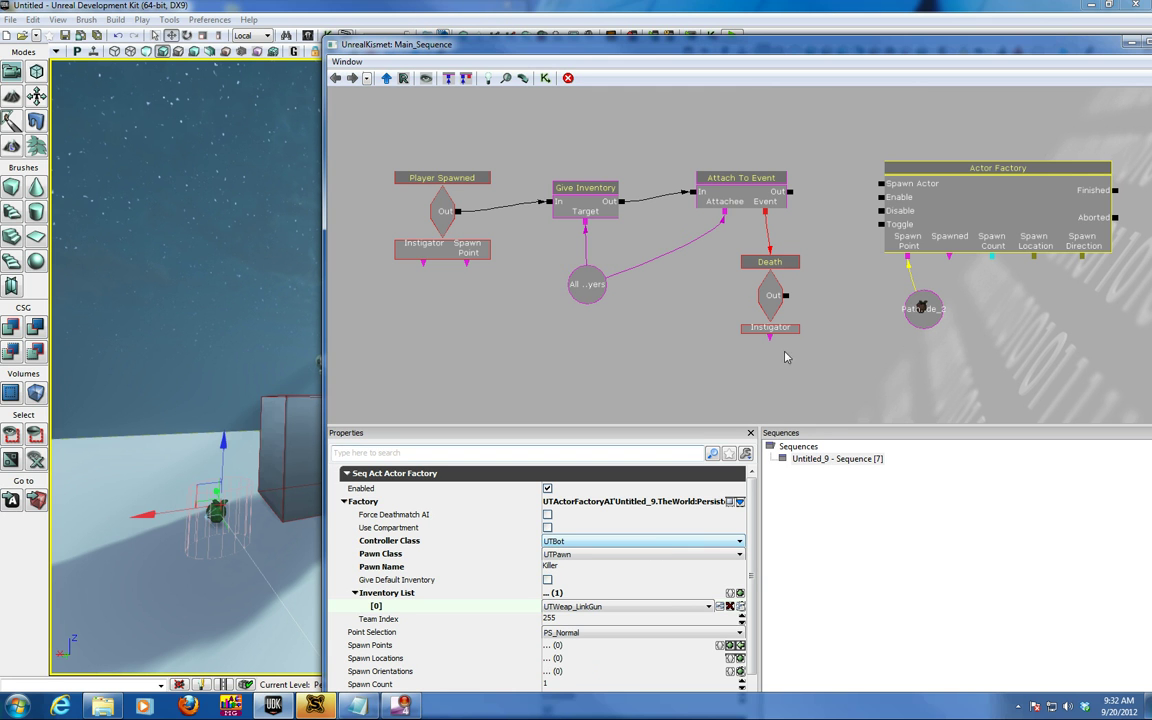
drag(837, 44, 829, 48)
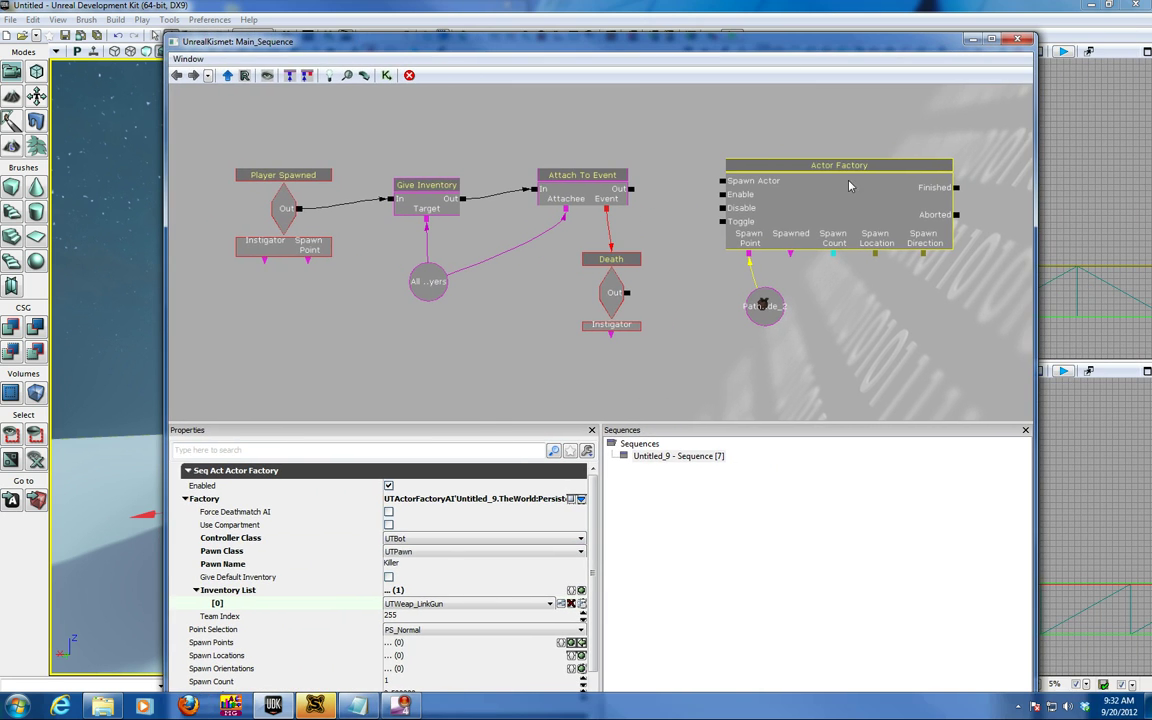
right_click(868, 273)
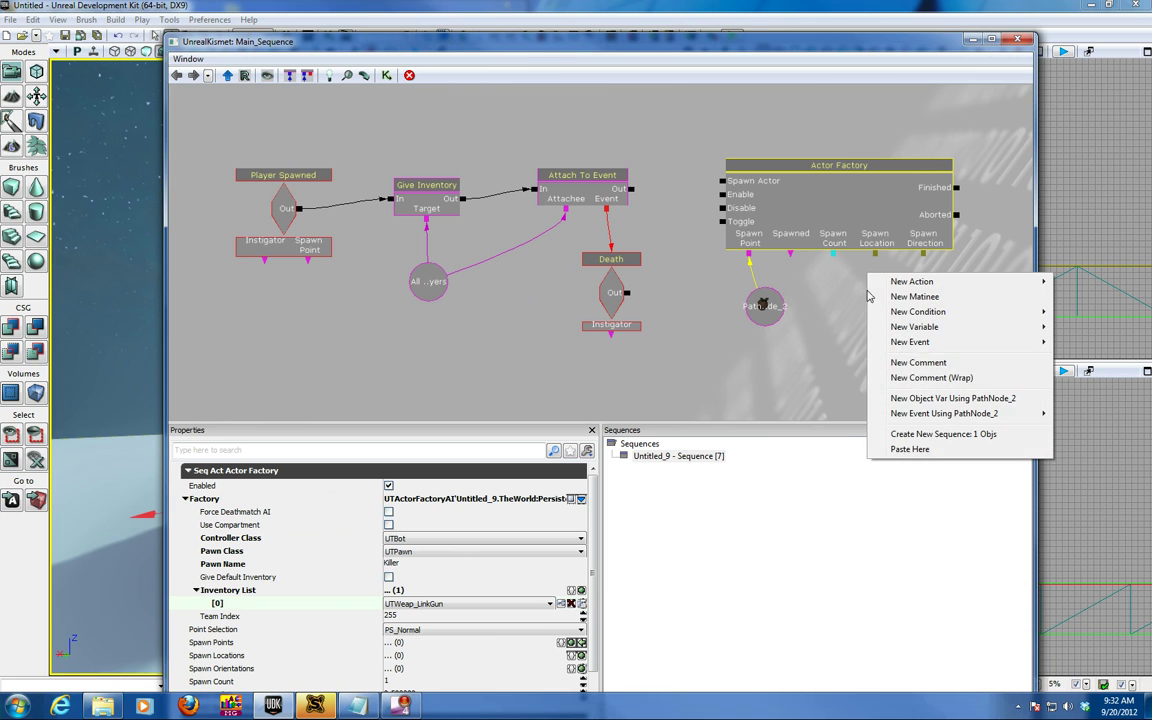
click(913, 398)
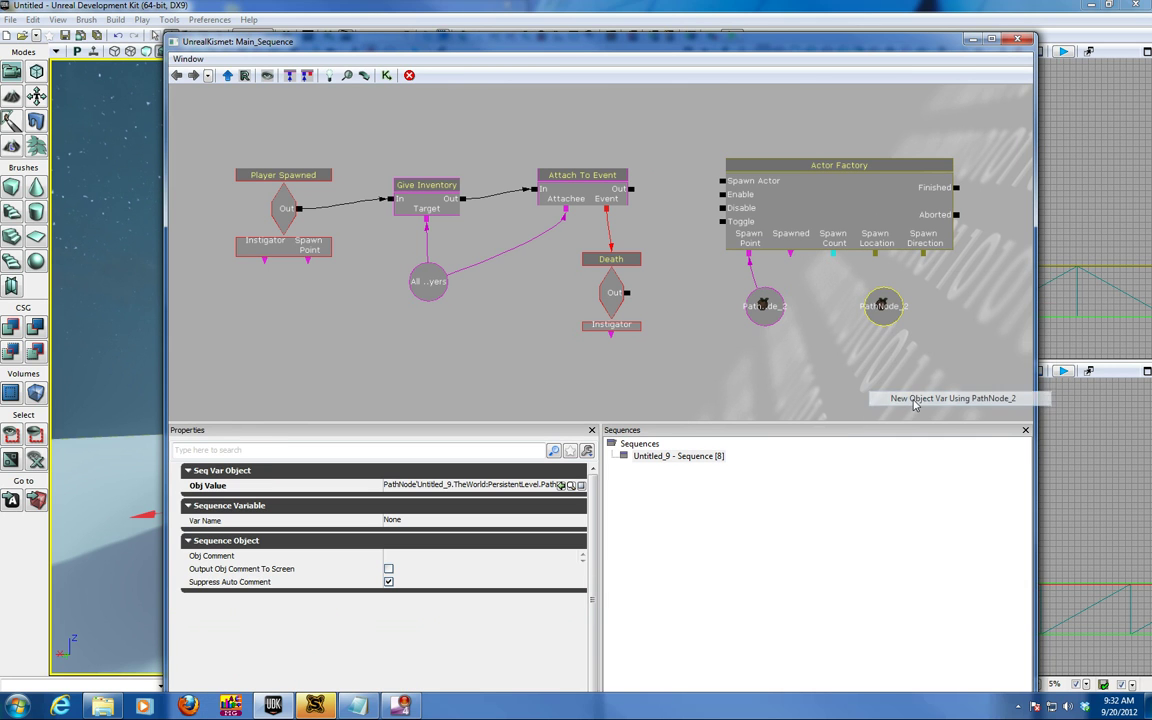
key(Delete)
Step: Add an empty object variable below Actor Factory and link the Spawned connector to it
right_click(881, 283)
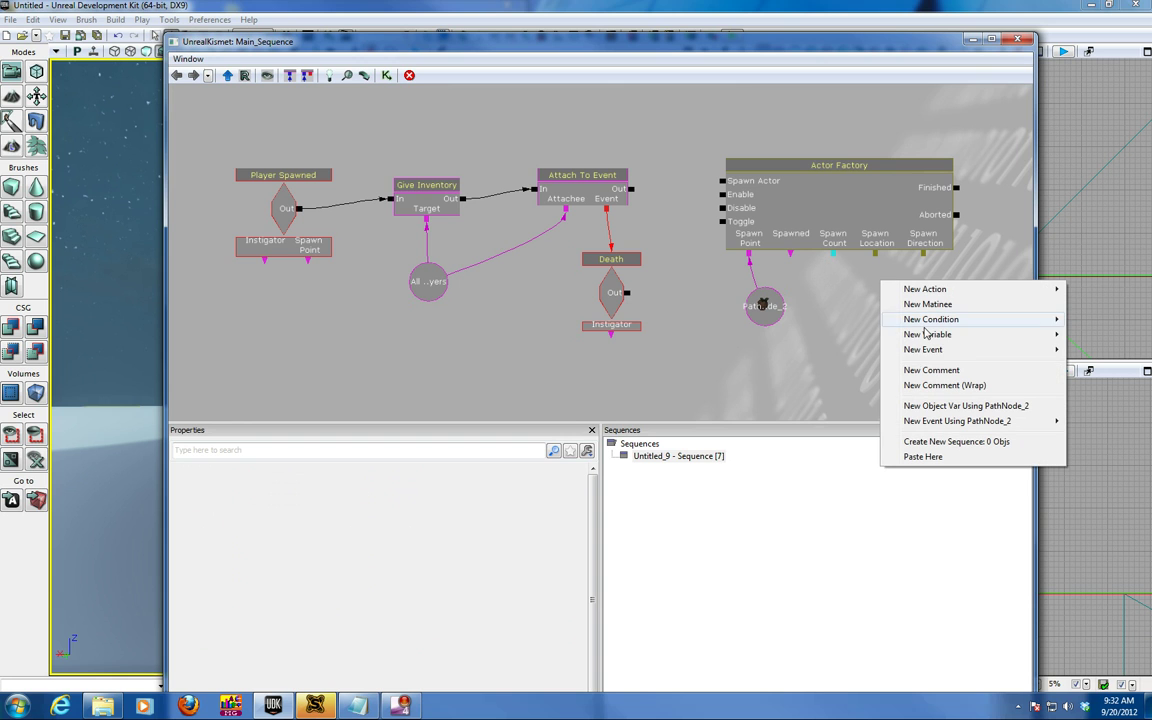
mouse_move(930, 340)
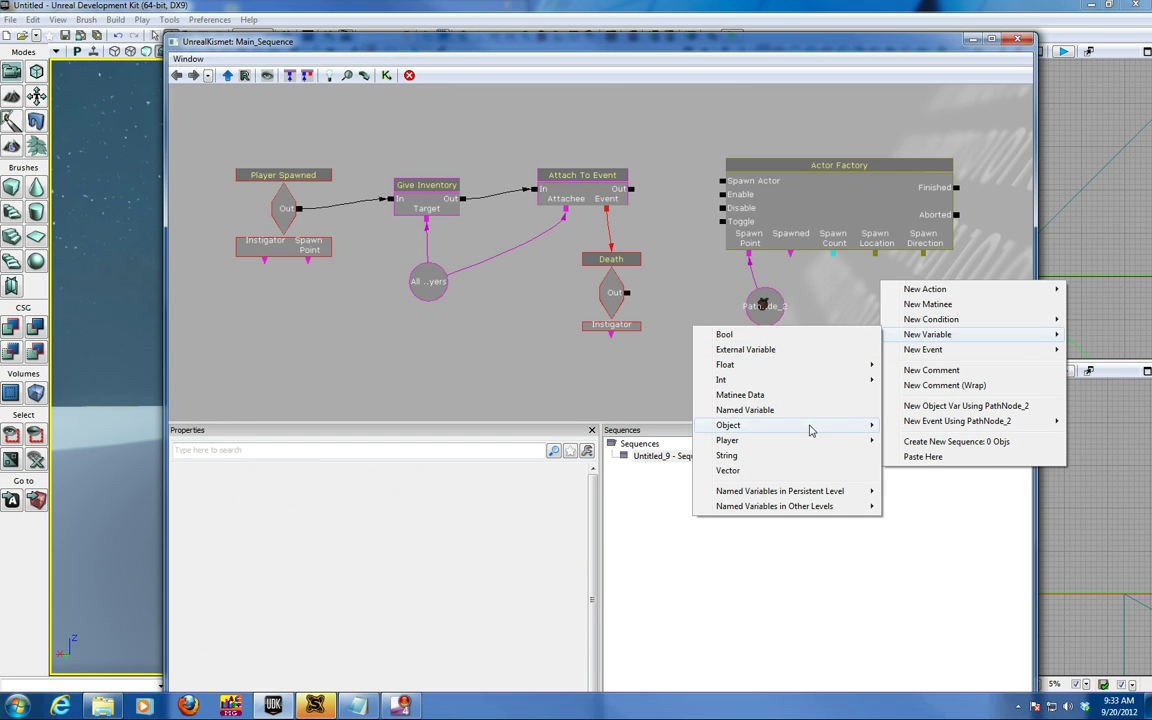
mouse_move(843, 428)
click(913, 425)
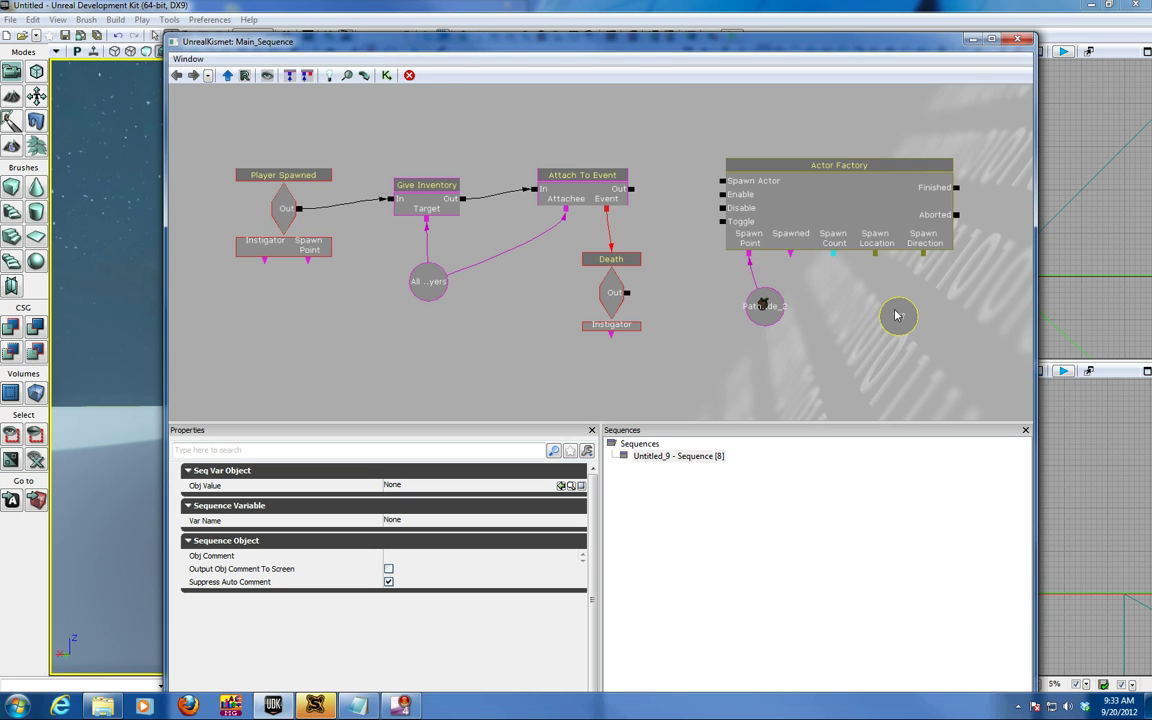
drag(898, 315, 889, 318)
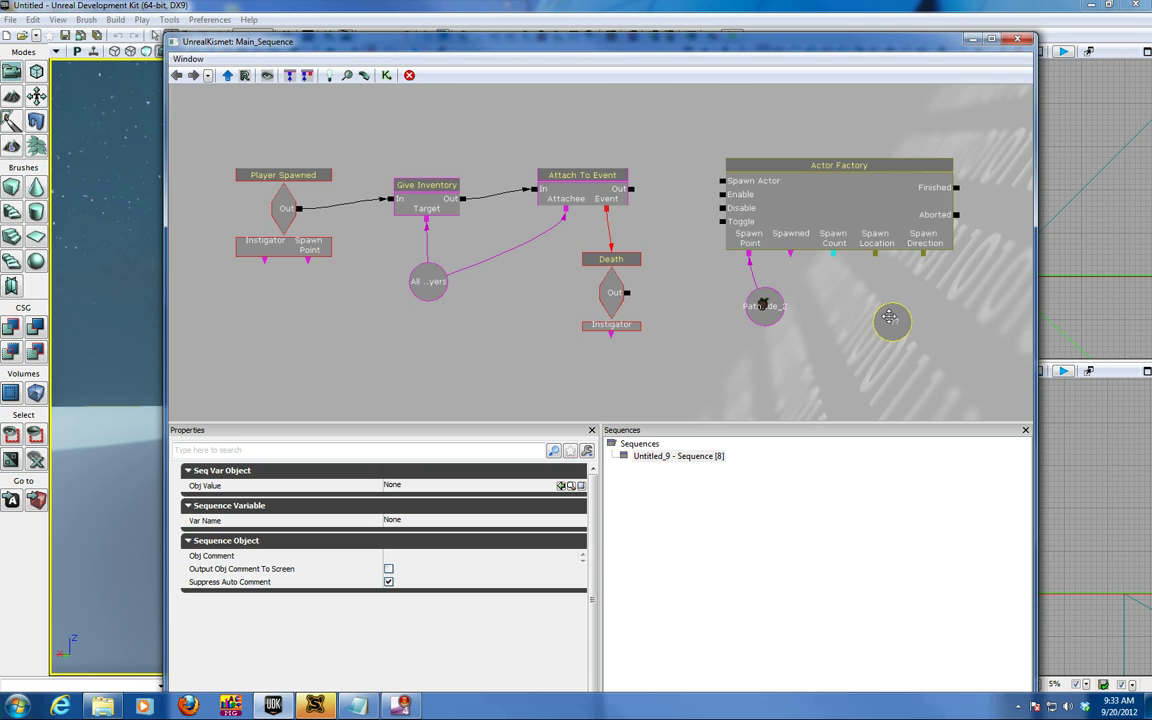
drag(790, 254, 888, 320)
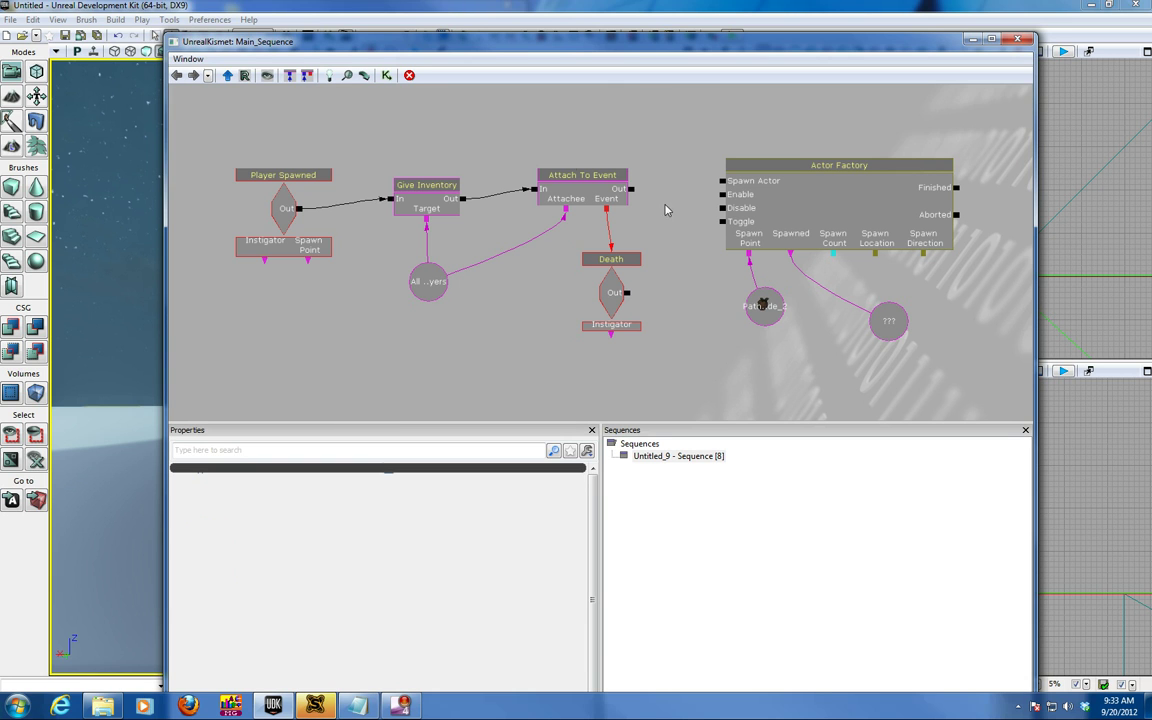
Step: Connect Attach To Event's Out to Actor Factory's Spawn Actor input and hide the factory's unused connectors, repositioning the node
drag(632, 188, 721, 182)
right_click(802, 153)
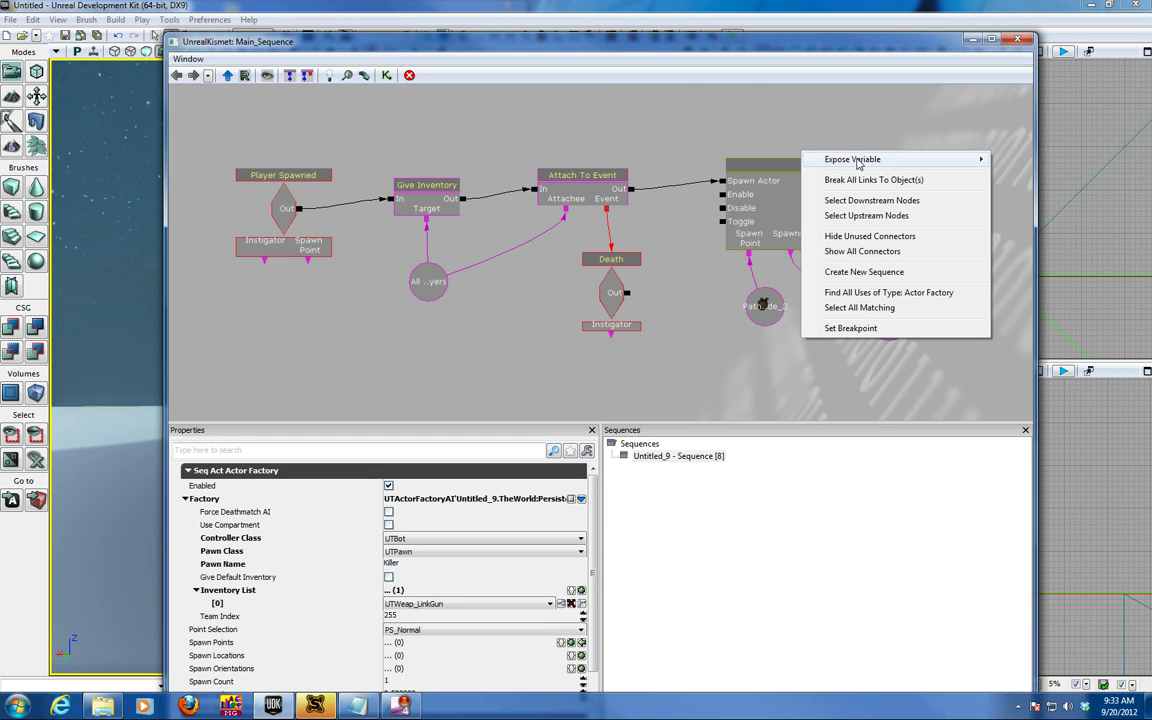
mouse_move(857, 163)
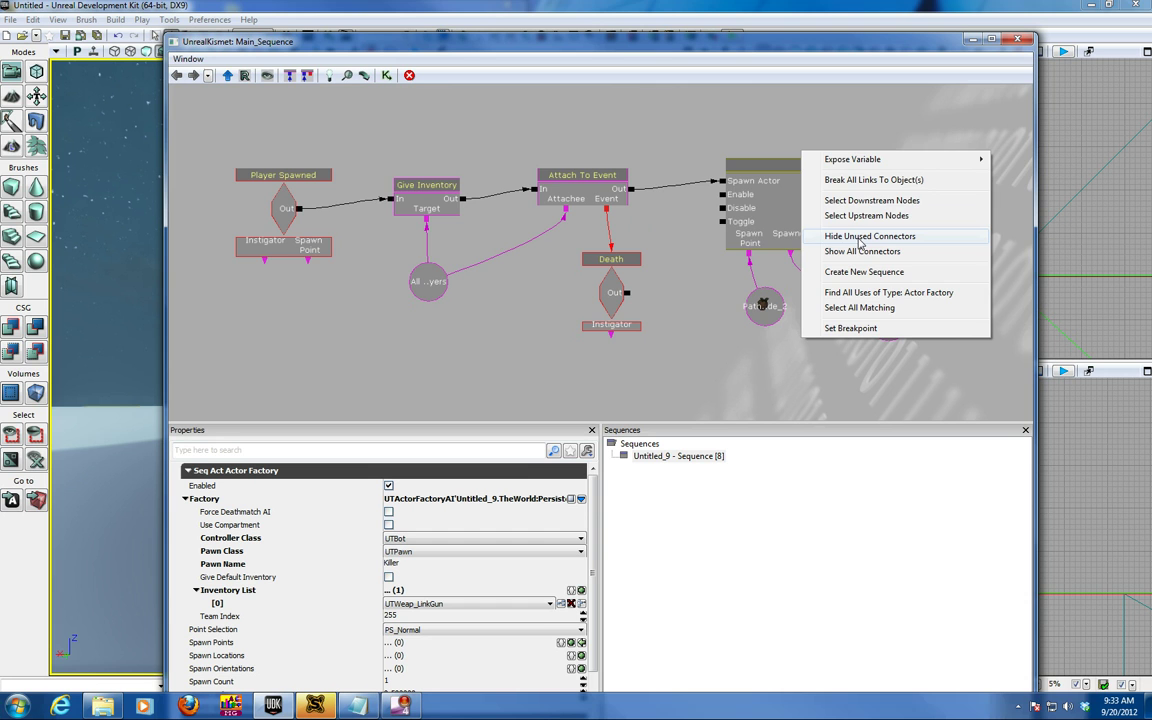
click(862, 237)
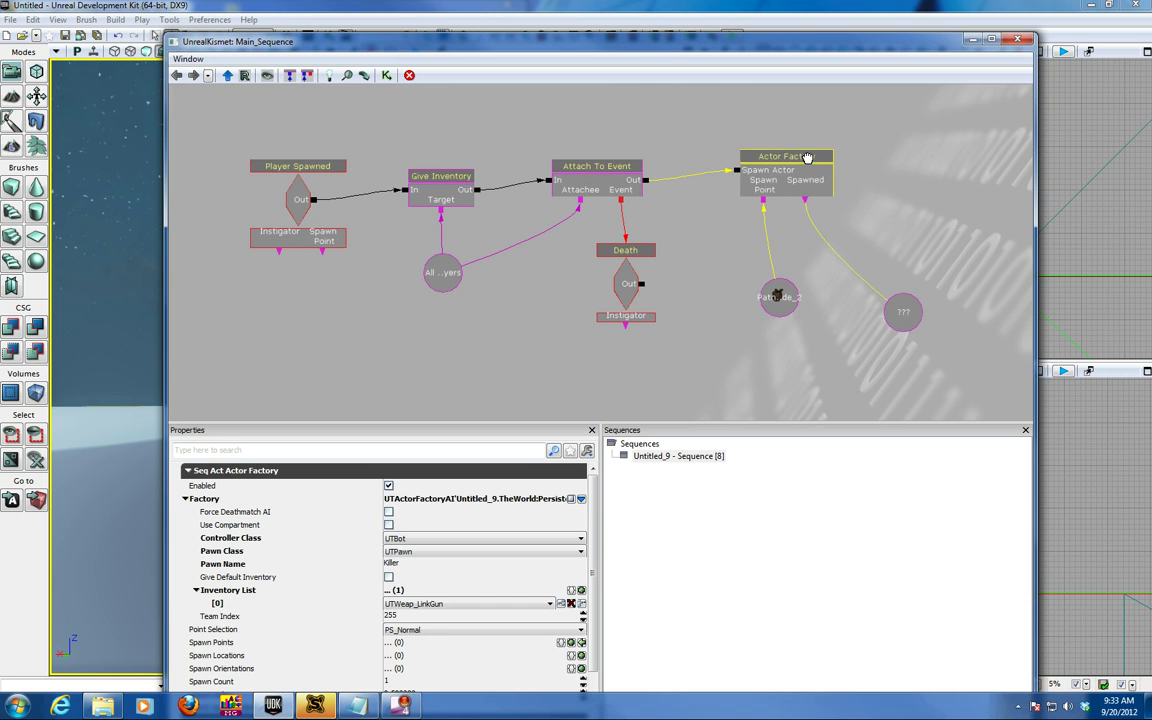
mouse_move(796, 167)
ctrl+mouse_down()
mouse_move(815, 170)
mouse_move(800, 175)
ctrl+mouse_up()
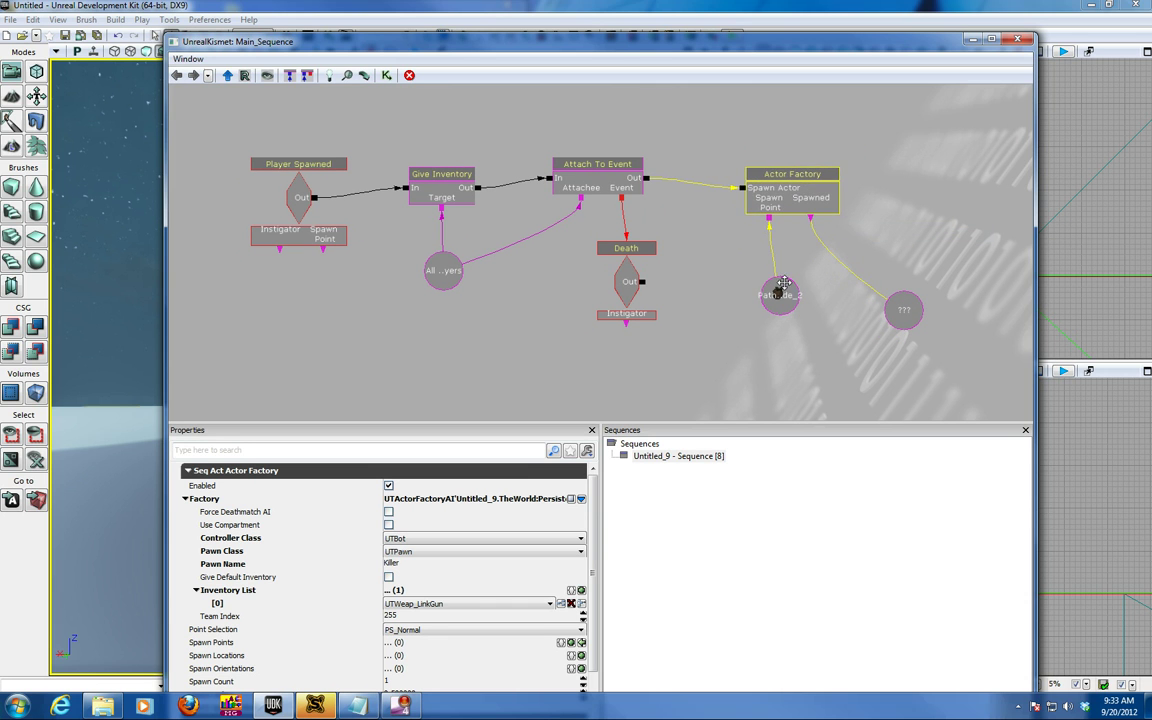
ctrl+drag(771, 273, 800, 265)
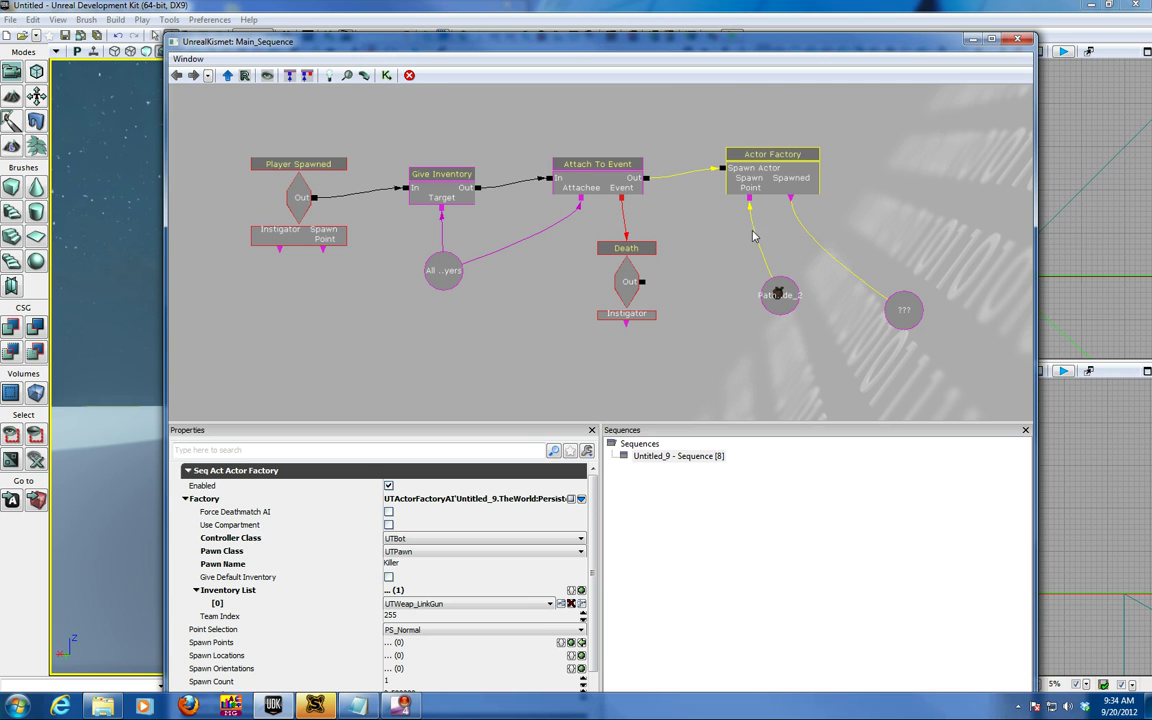
Step: Set an activate delay of 1.00 on Actor Factory's Spawn Actor input
right_click(722, 166)
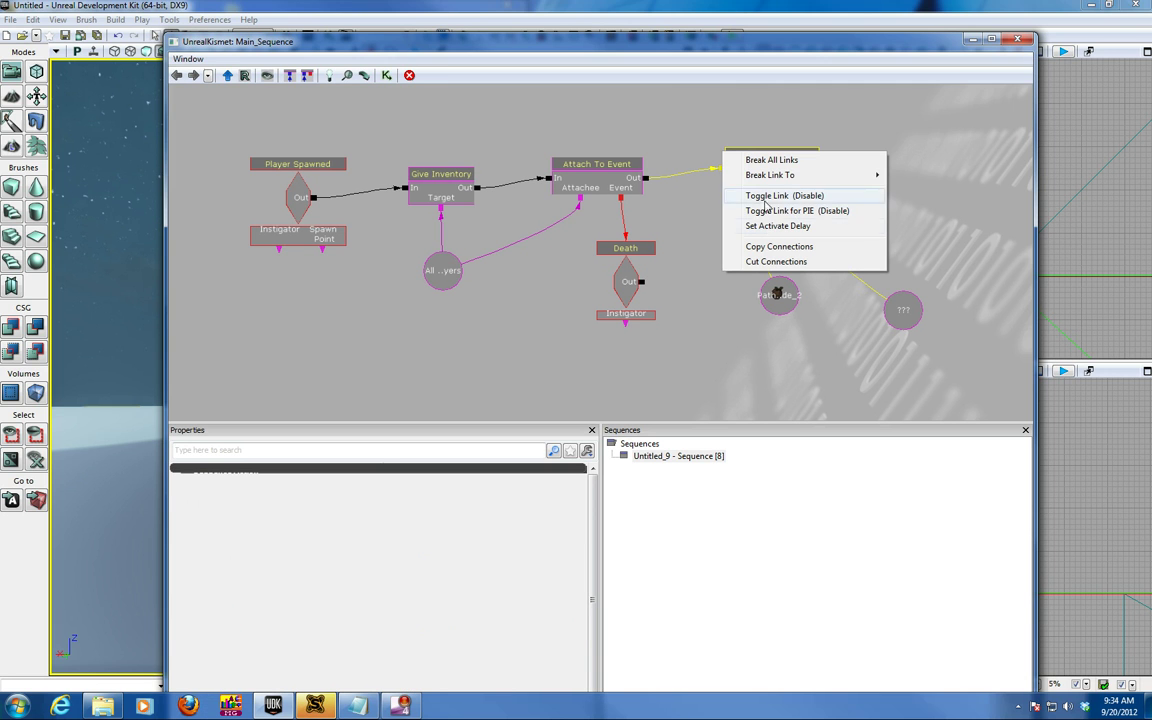
click(778, 225)
click(732, 423)
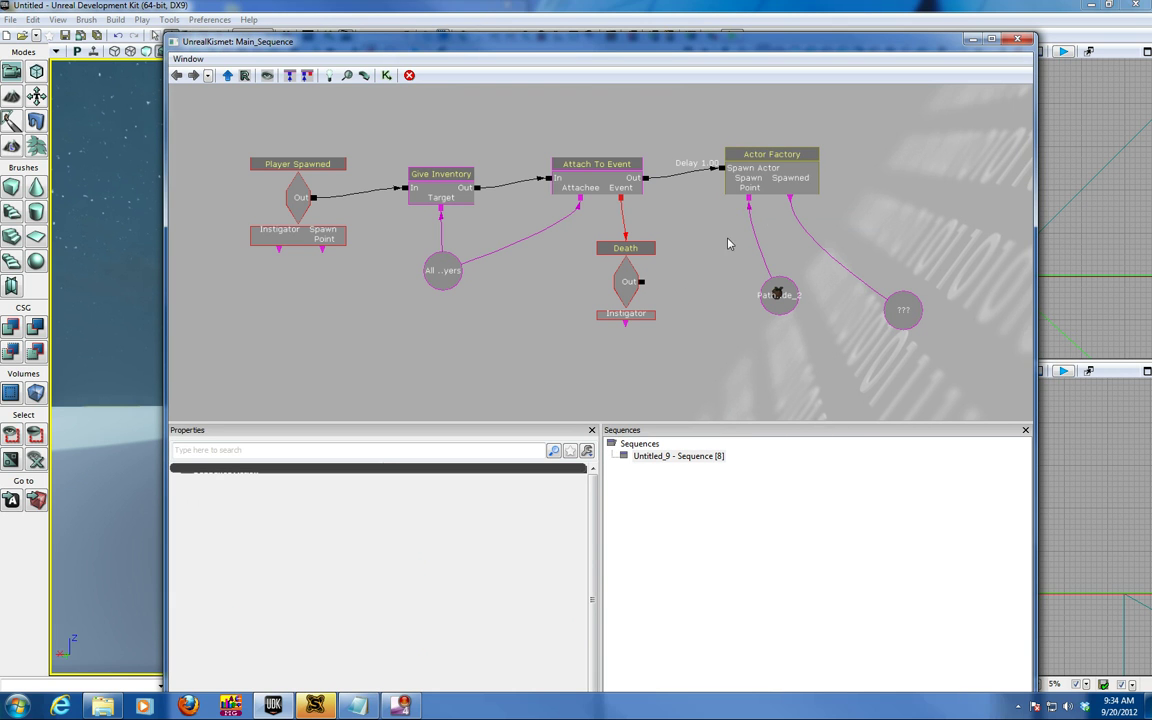
Step: Play-test the level in the editor, approach the spawned bot and shoot it, and end the preview
drag(720, 44, 668, 147)
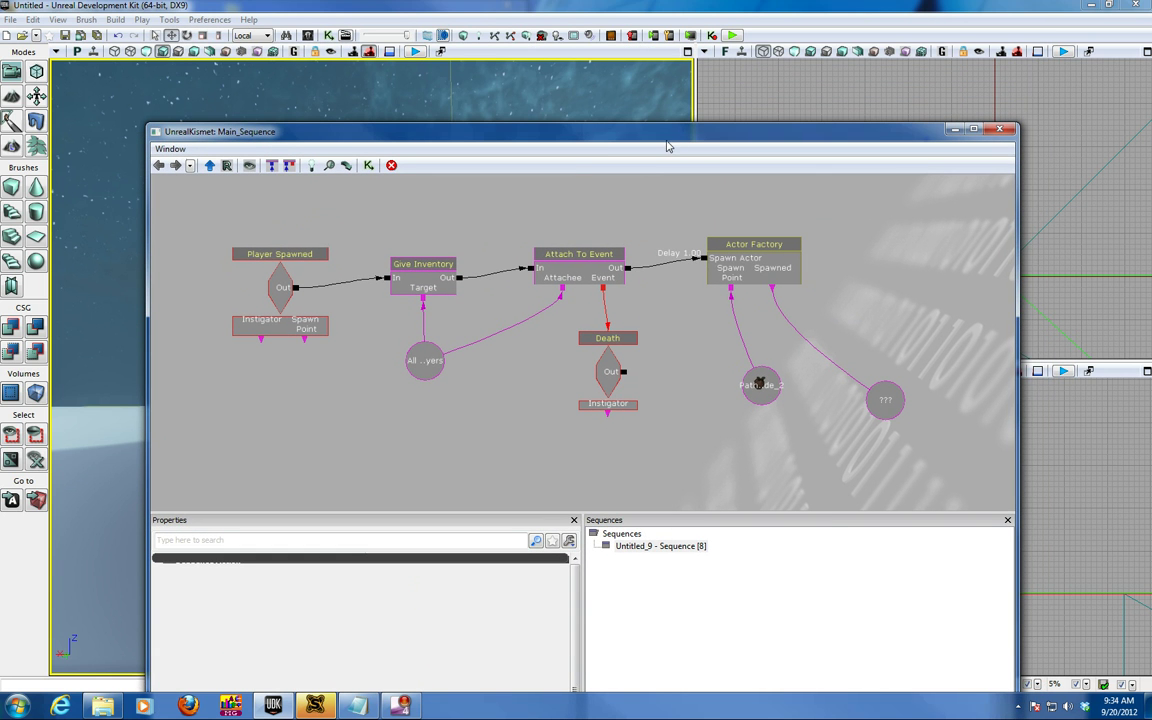
click(733, 36)
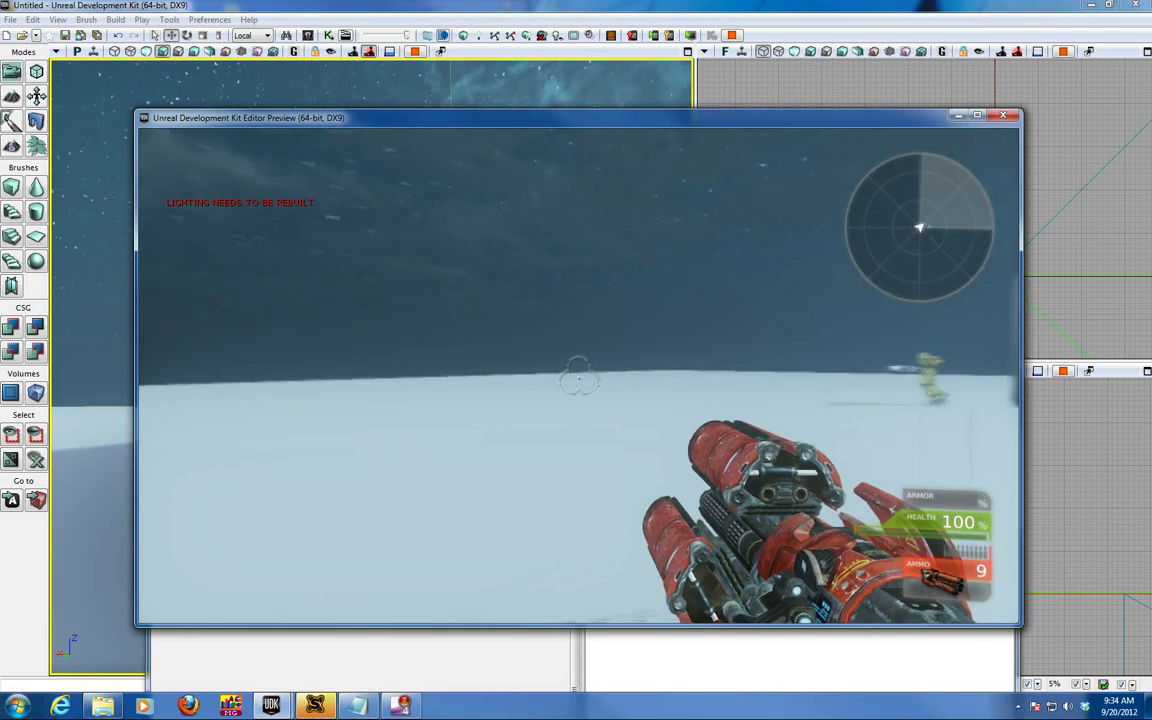
key(w)
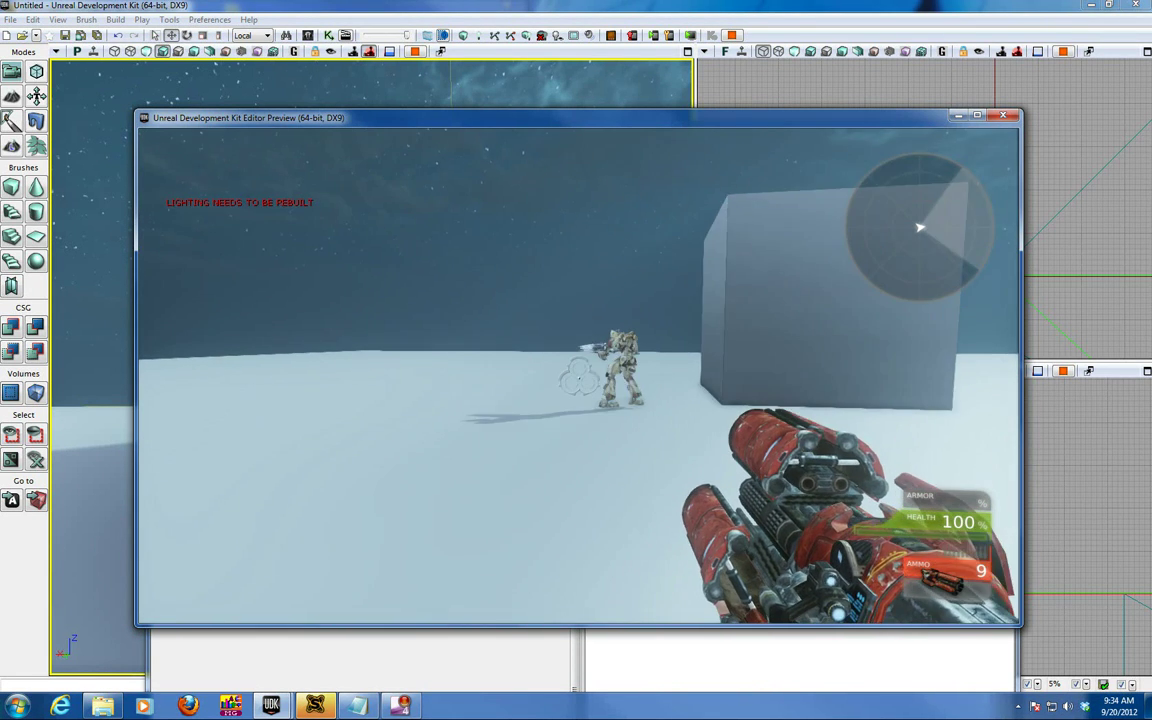
click(578, 378)
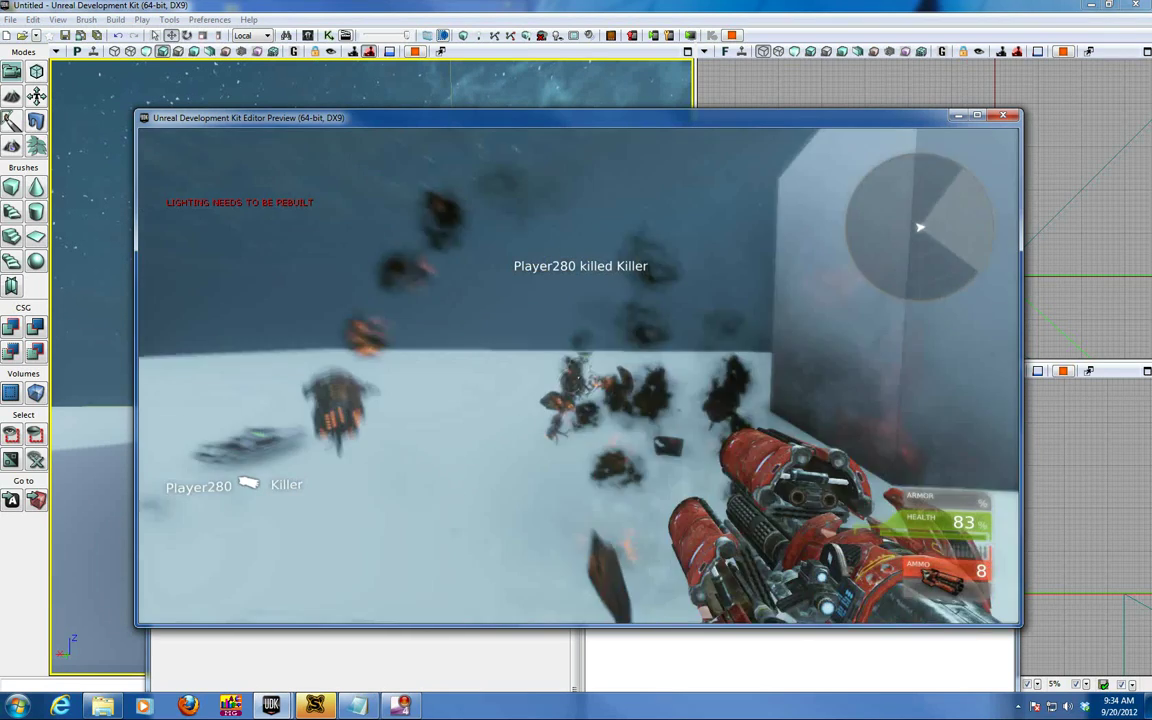
key(Escape)
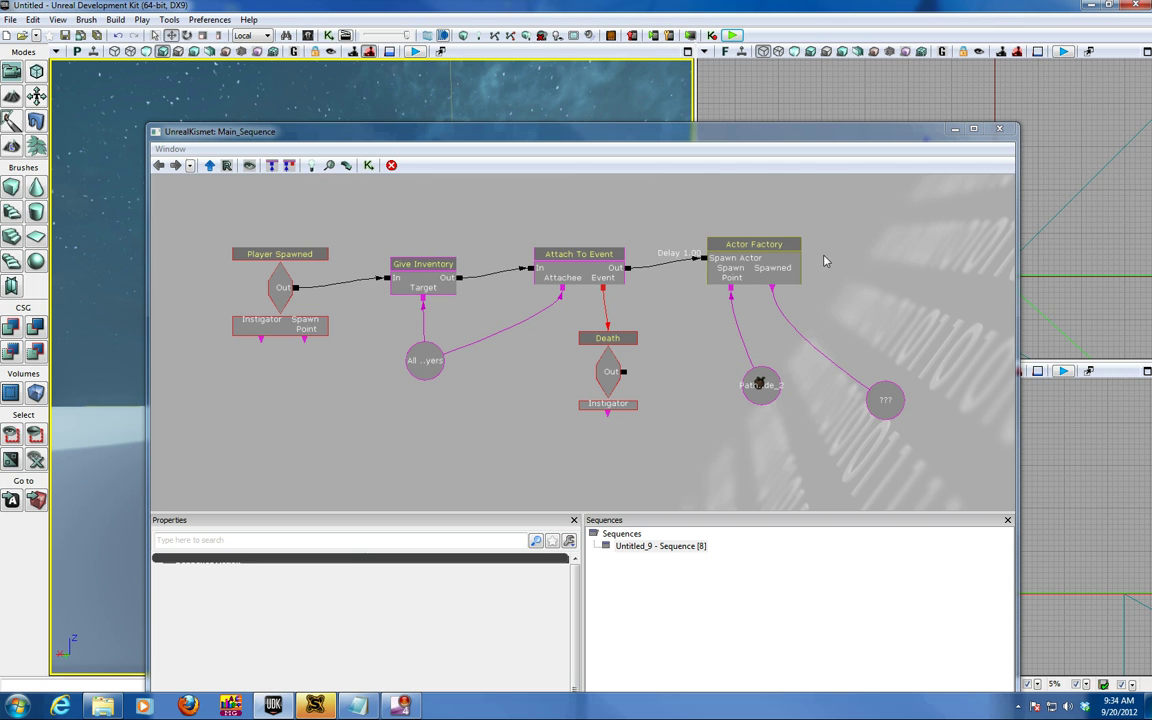
Step: Add the AI actions Start Firing At and Stop Firing to the sequence beyond Actor Factory
right_click(871, 206)
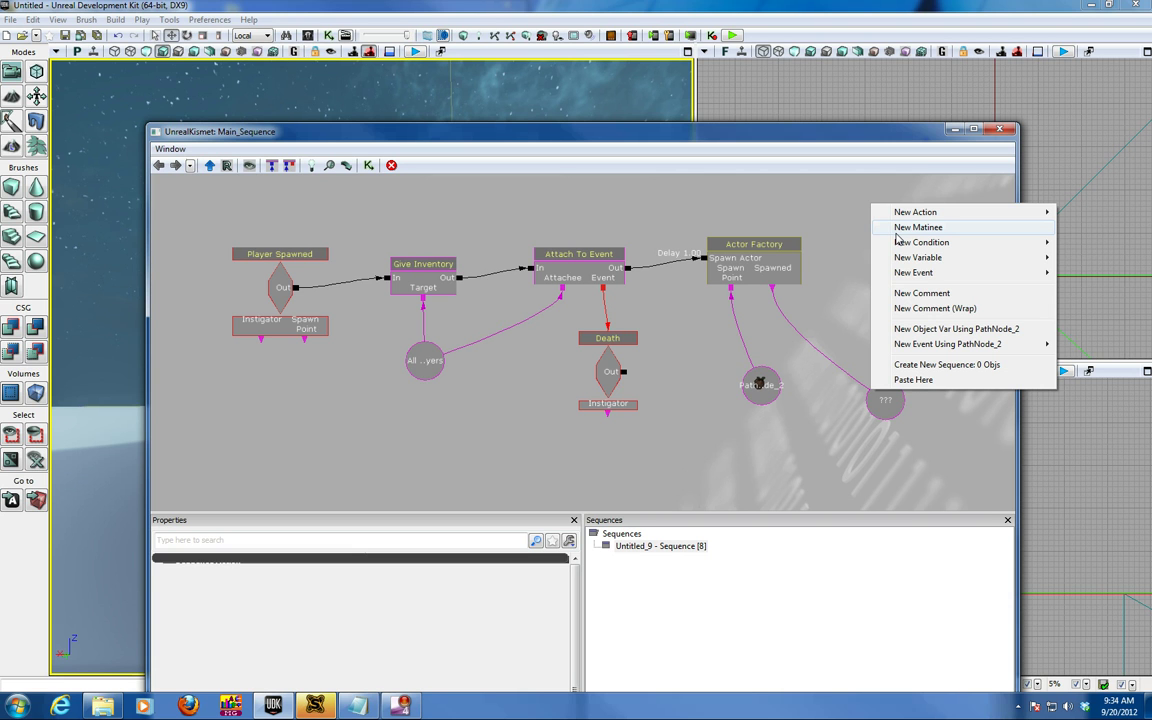
mouse_move(905, 212)
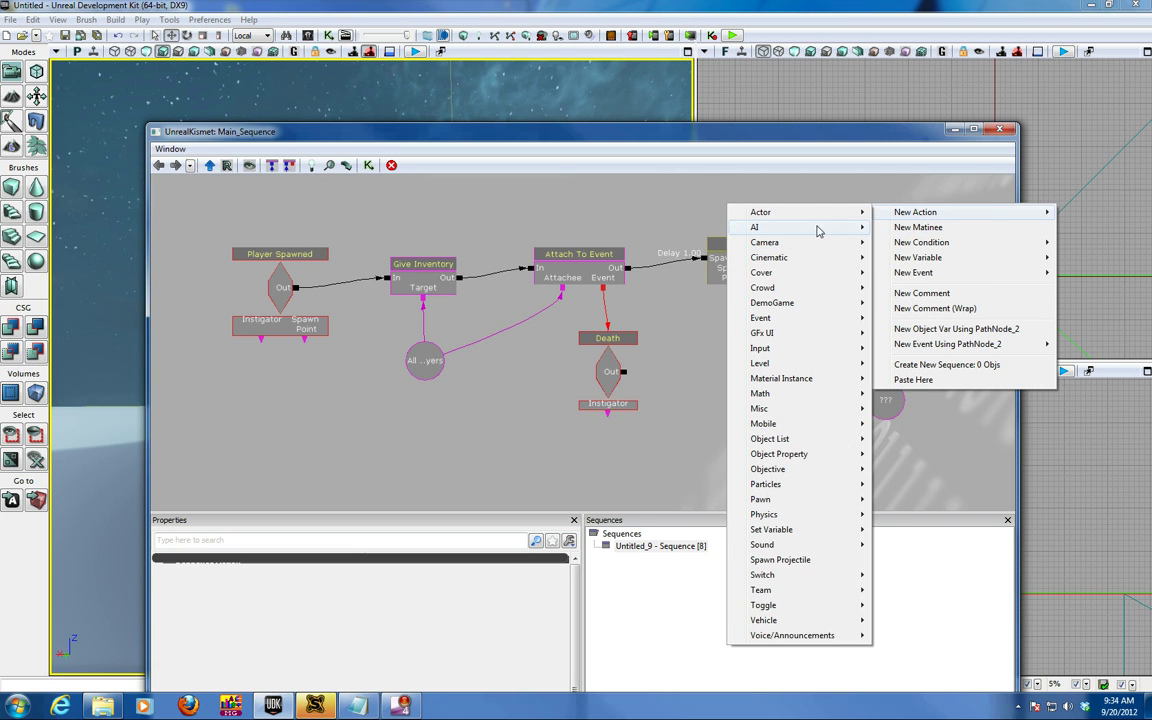
mouse_move(815, 230)
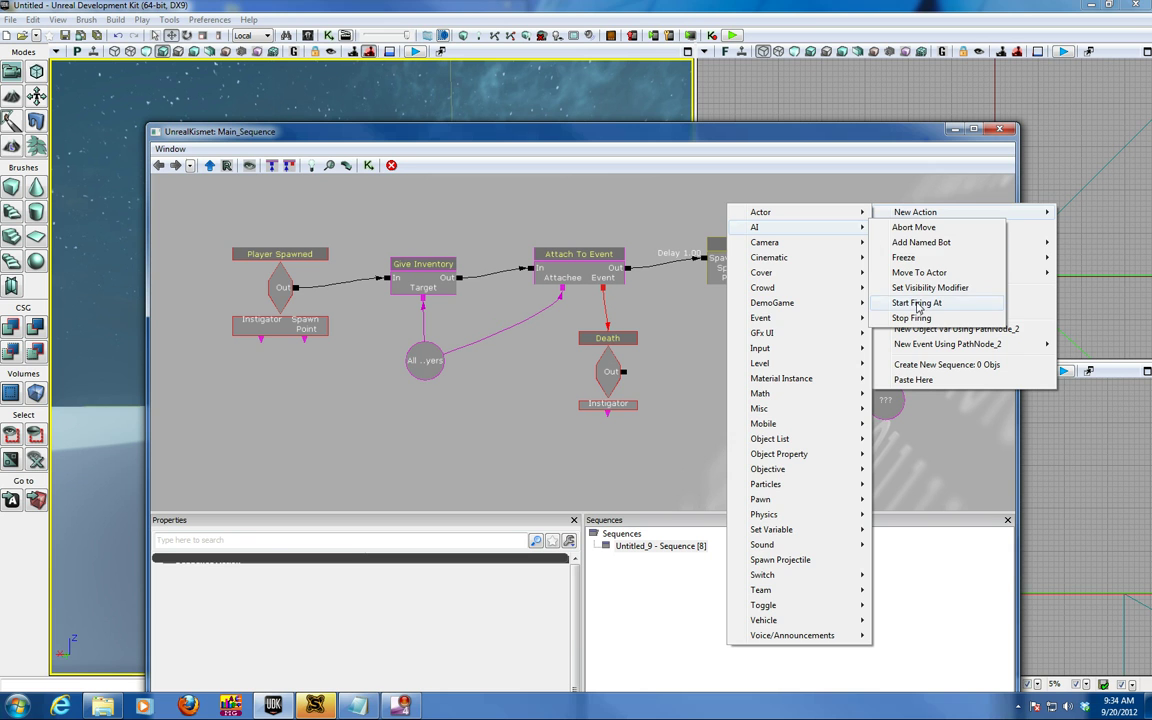
click(910, 302)
right_click(904, 289)
mouse_move(940, 294)
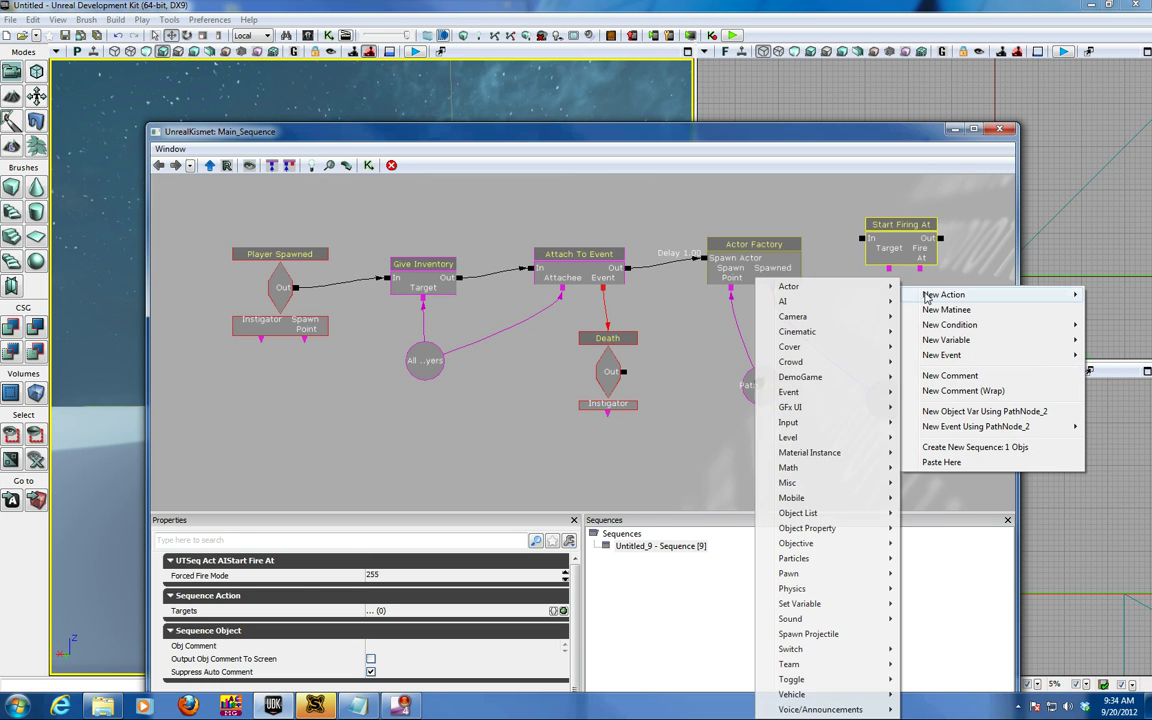
mouse_move(865, 301)
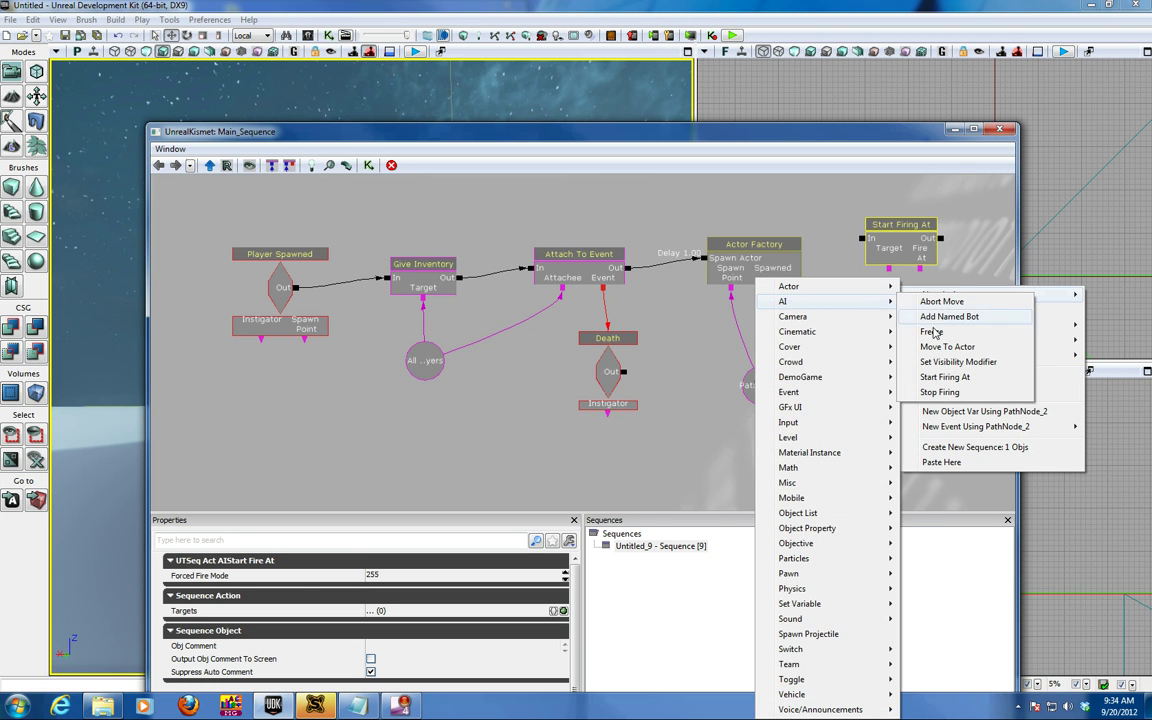
click(938, 370)
Step: Add a Delay action beside the Start Firing At and Stop Firing nodes
scroll(890, 298, down, 2)
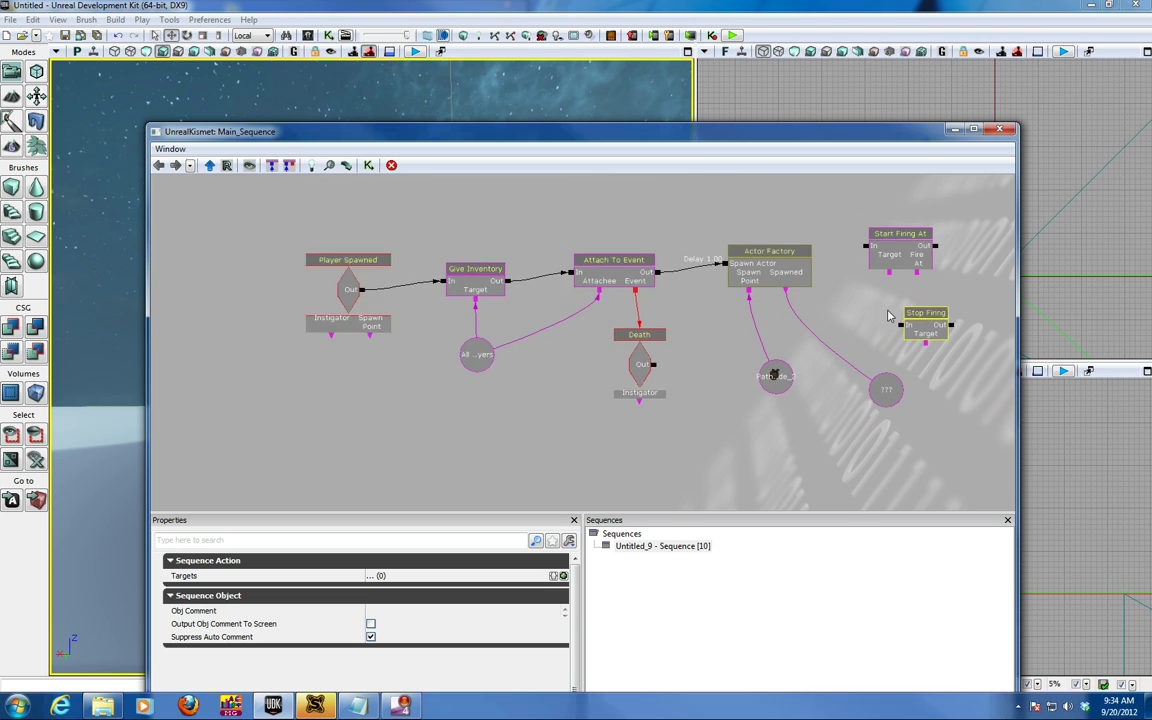
click(975, 276)
drag(951, 281, 841, 298)
scroll(843, 308, up, 2)
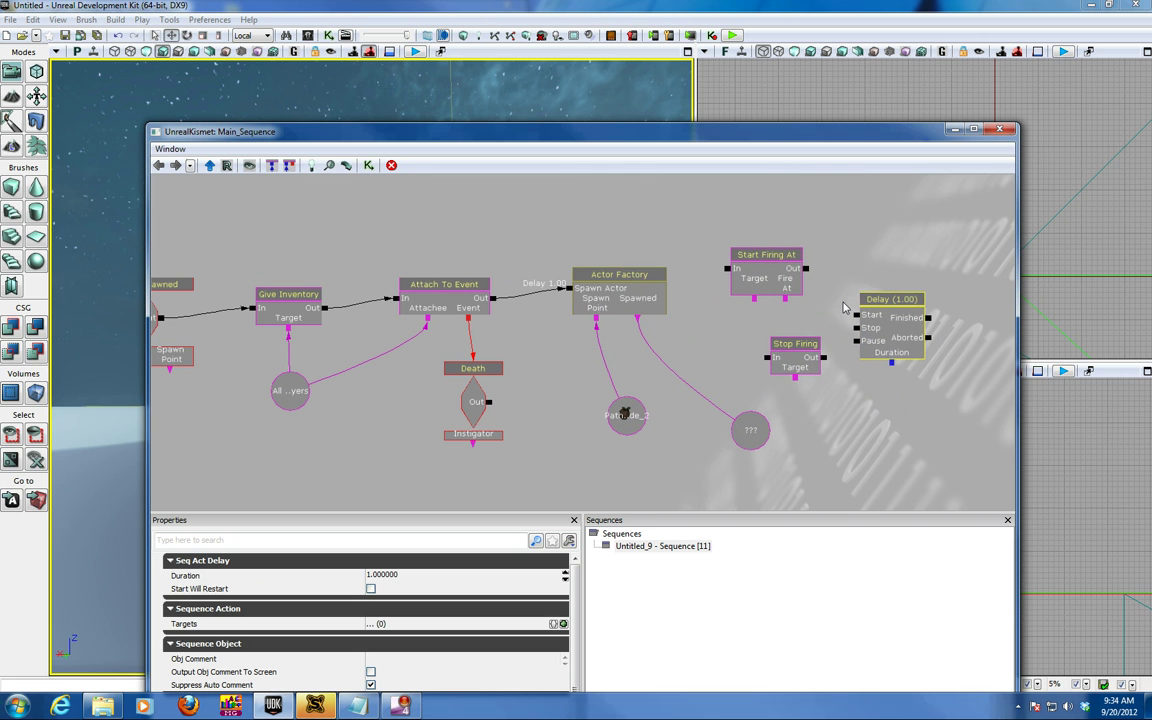
Step: Expose the Finished output on the Actor Factory node
click(657, 300)
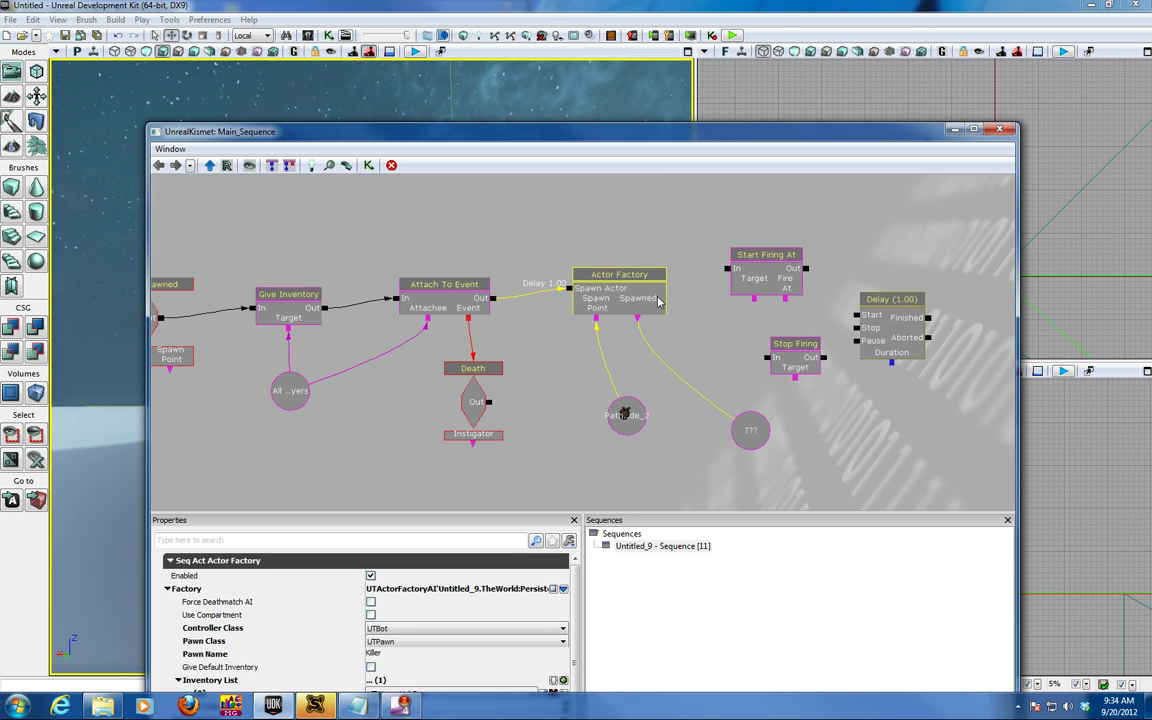
right_click(656, 288)
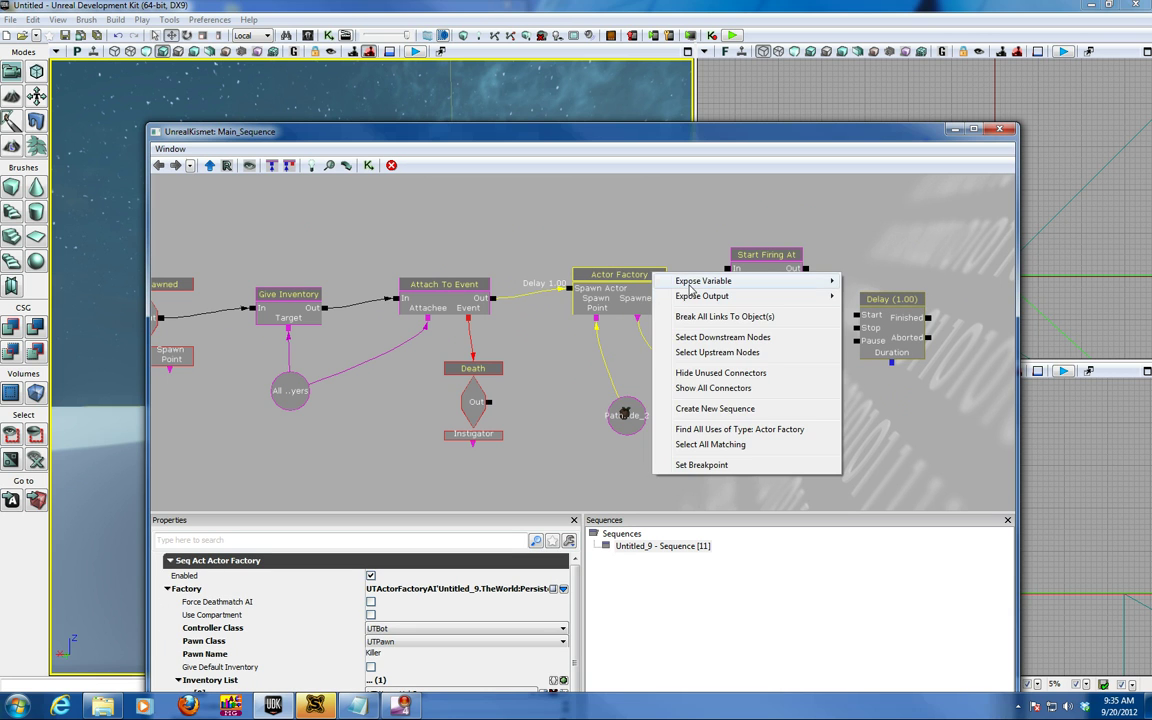
mouse_move(690, 288)
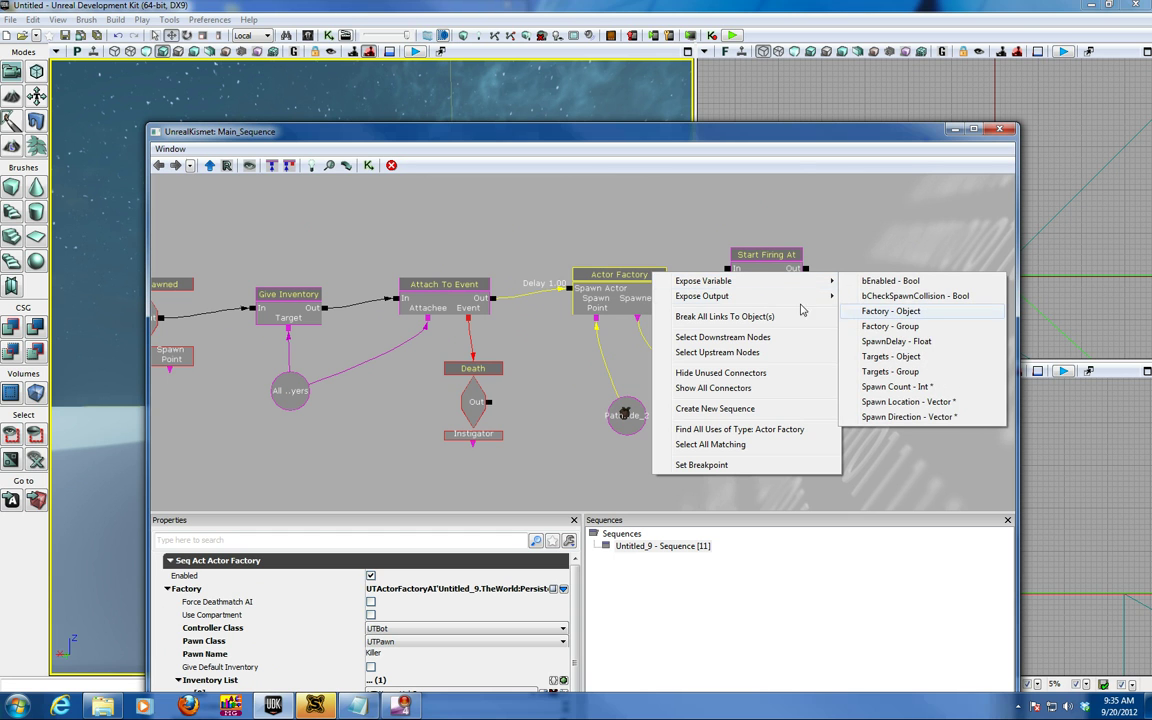
mouse_move(788, 300)
click(872, 296)
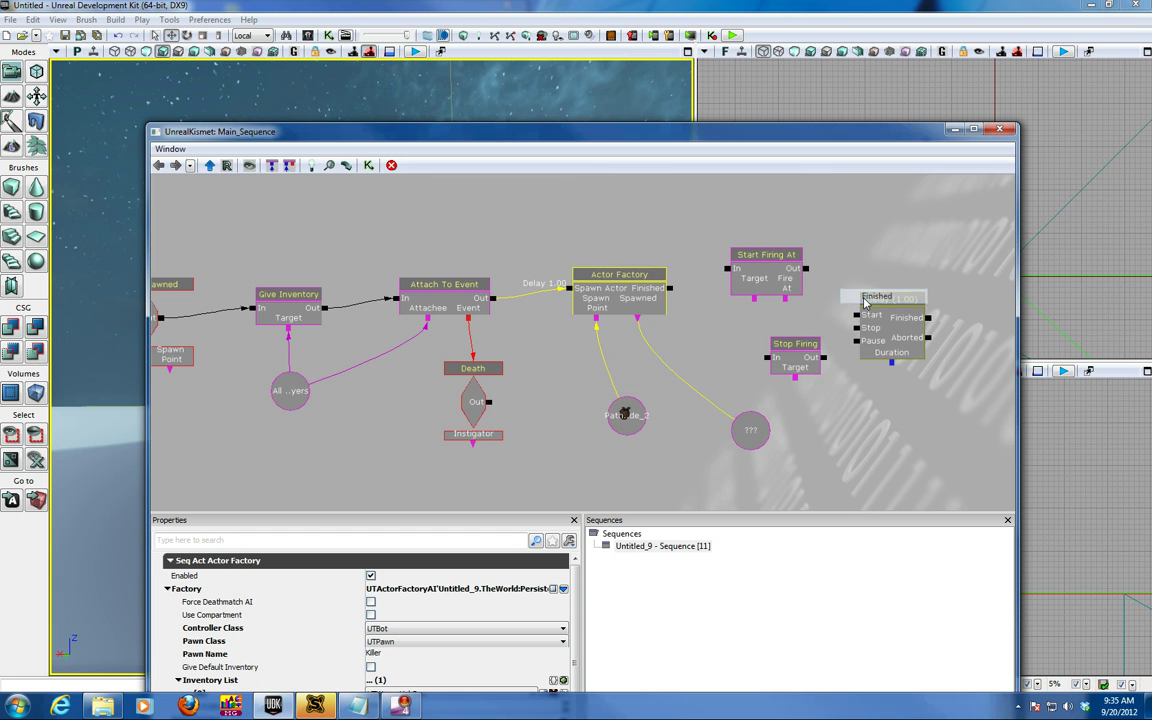
click(672, 292)
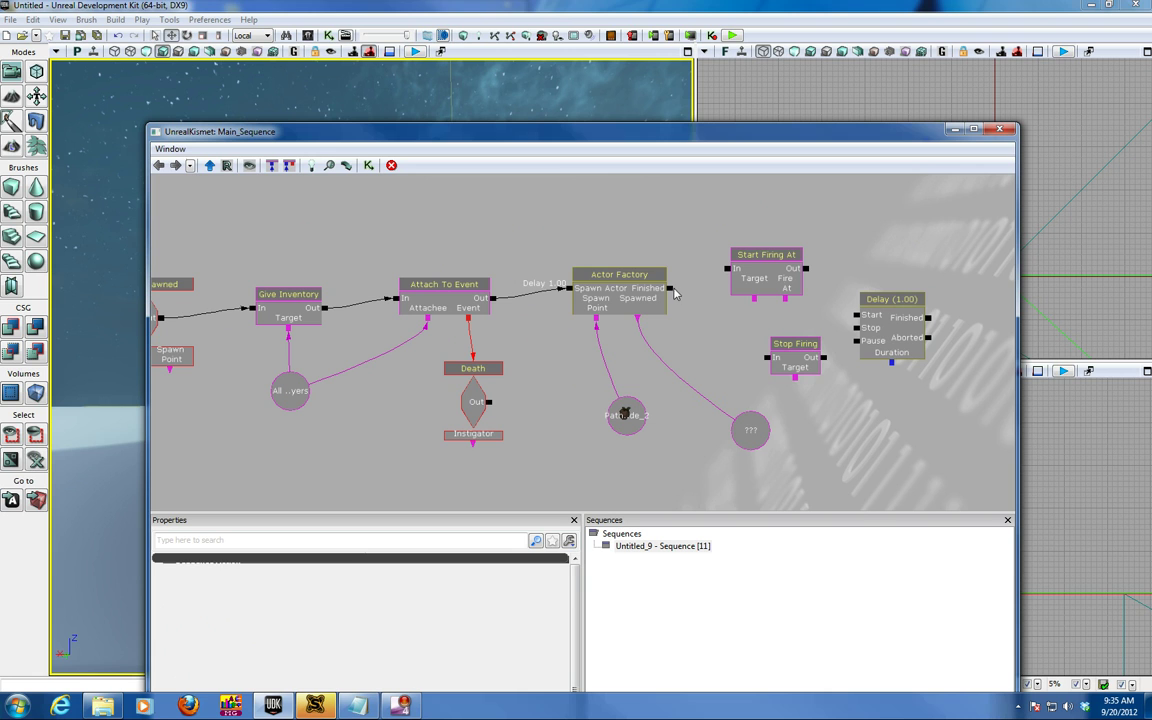
Step: Wire Actor Factory's Finished to Start Firing At's In, its Target to the spawned-object variable, and its Out to Stop Firing's In
drag(674, 292, 730, 275)
drag(755, 303, 757, 410)
drag(810, 274, 767, 364)
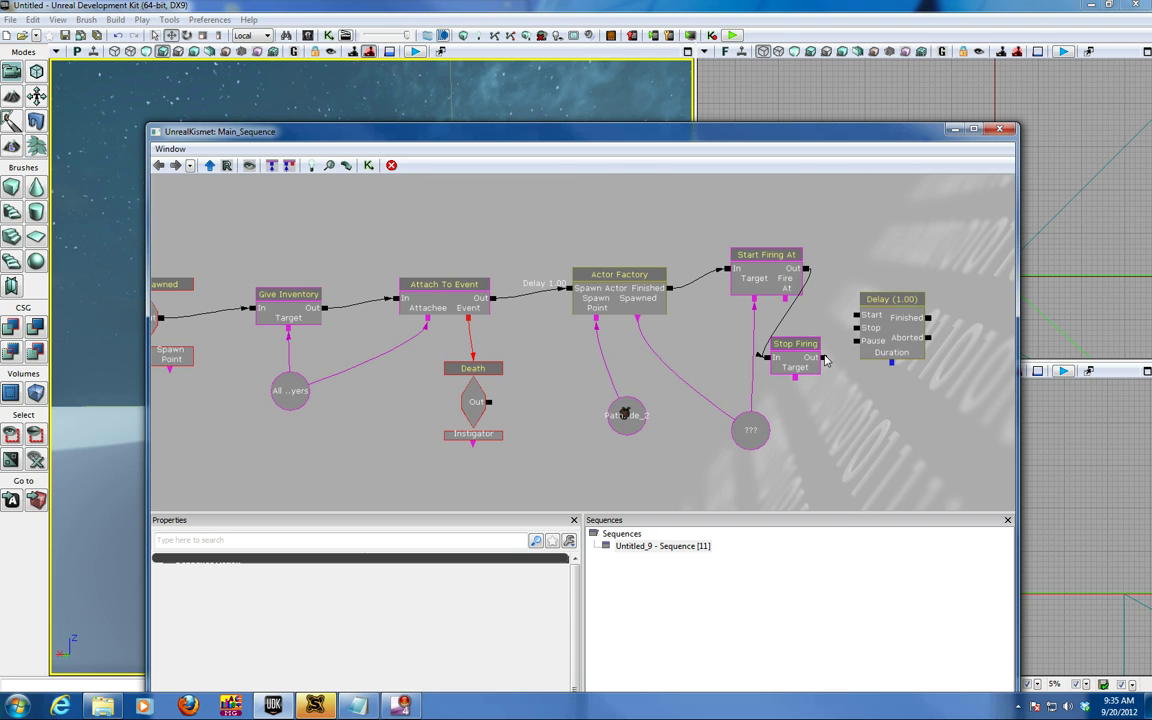
Step: Loop Stop Firing's Out through the Delay's Start and Finished back to Start Firing At's In, and space out the Stop Firing and Delay nodes
drag(822, 357, 856, 317)
drag(941, 302, 928, 270)
drag(928, 270, 730, 270)
drag(799, 352, 868, 219)
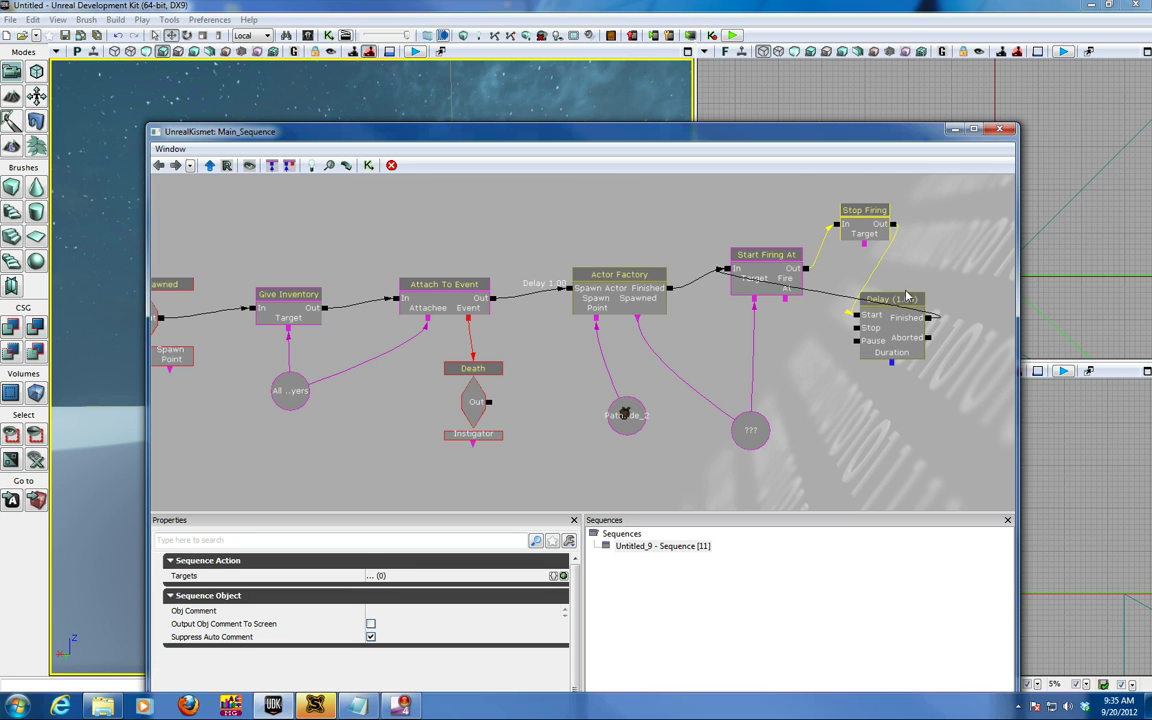
drag(905, 302, 905, 352)
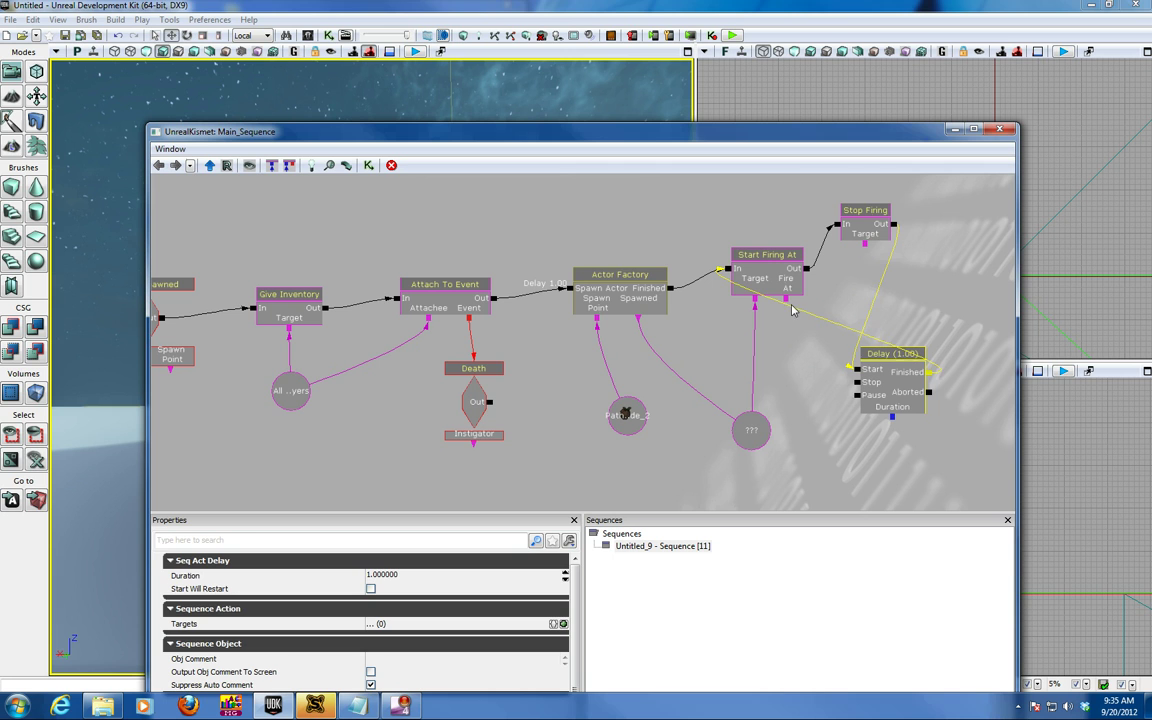
Step: Duplicate the All Players variable, place the copy below Start Firing At and link it to the node's Fire At connector
click(786, 305)
drag(786, 305, 800, 362)
click(285, 392)
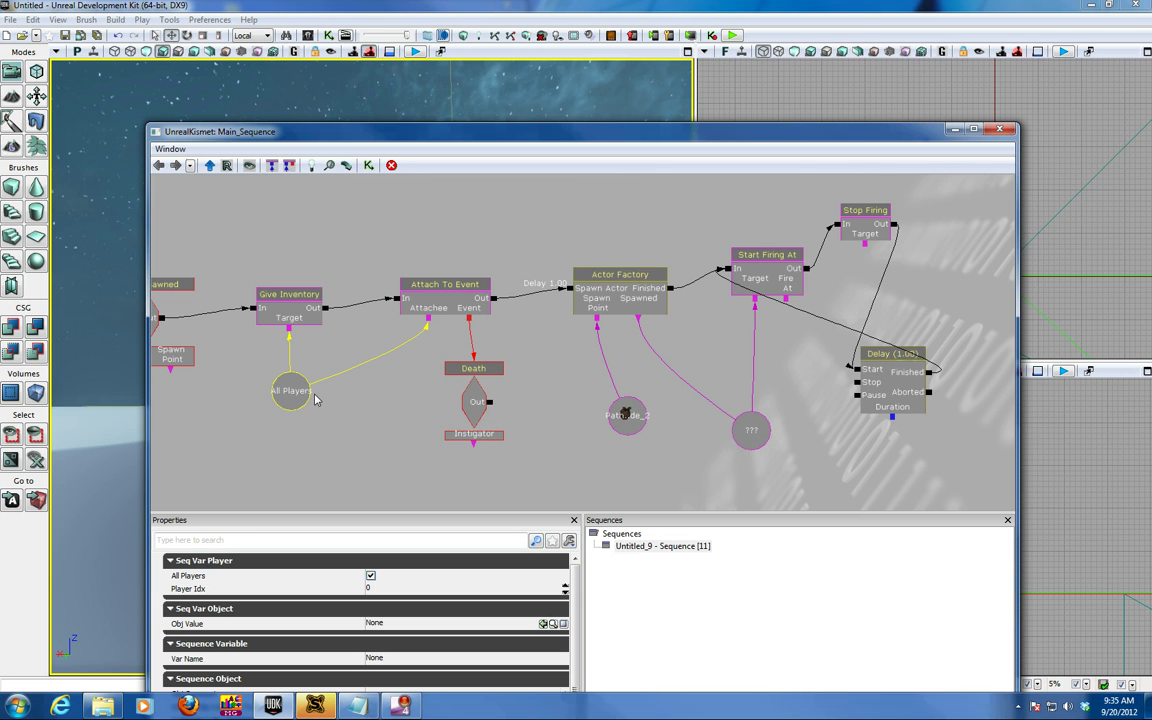
click(808, 358)
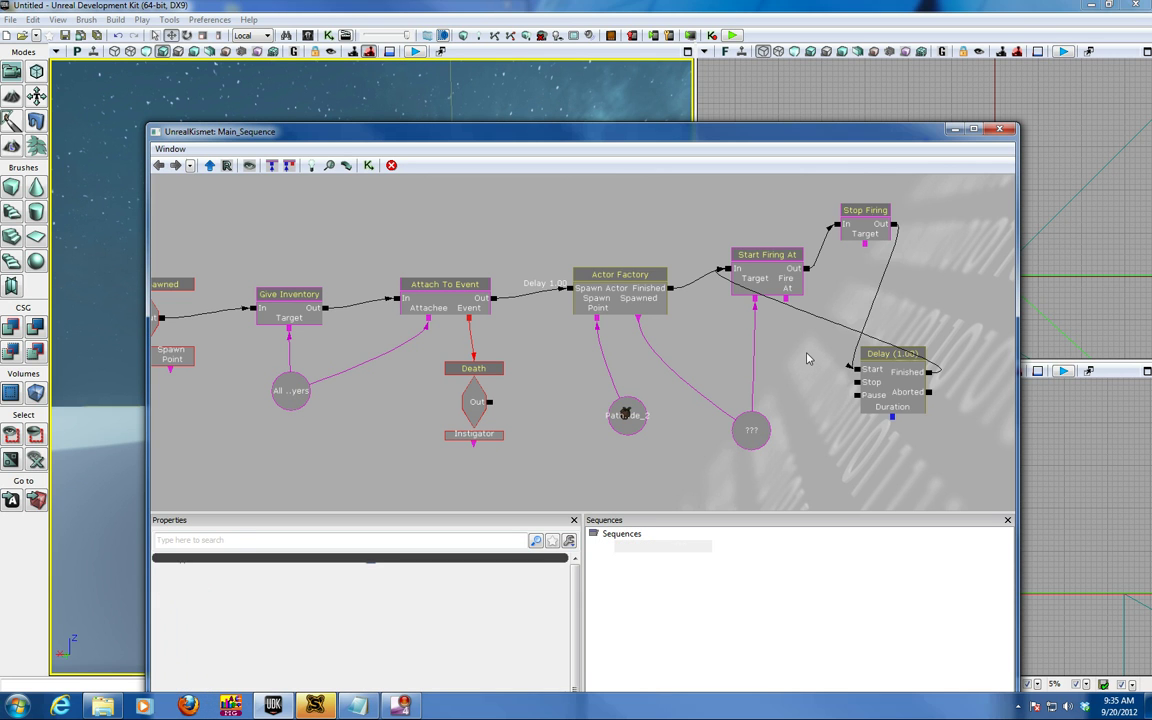
click(605, 358)
drag(619, 356, 790, 352)
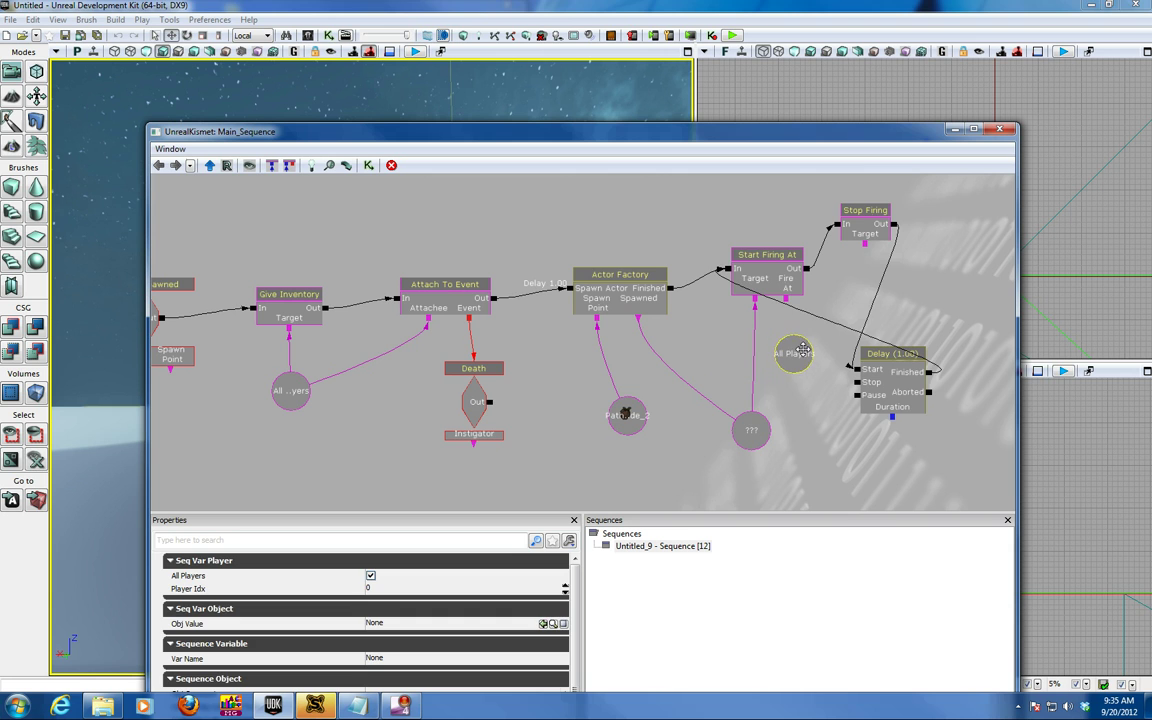
drag(786, 298, 790, 345)
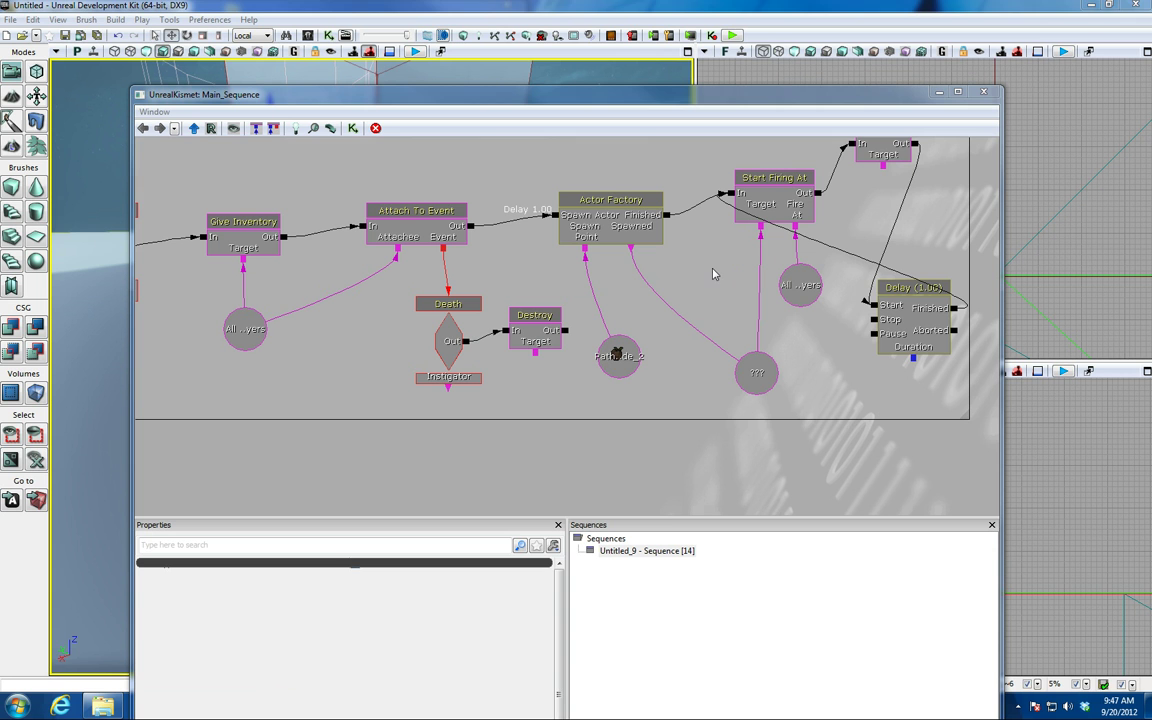
Step: Play-test the level to check the bot's firing behaviour, advance on it, shoot it and end the preview
click(657, 33)
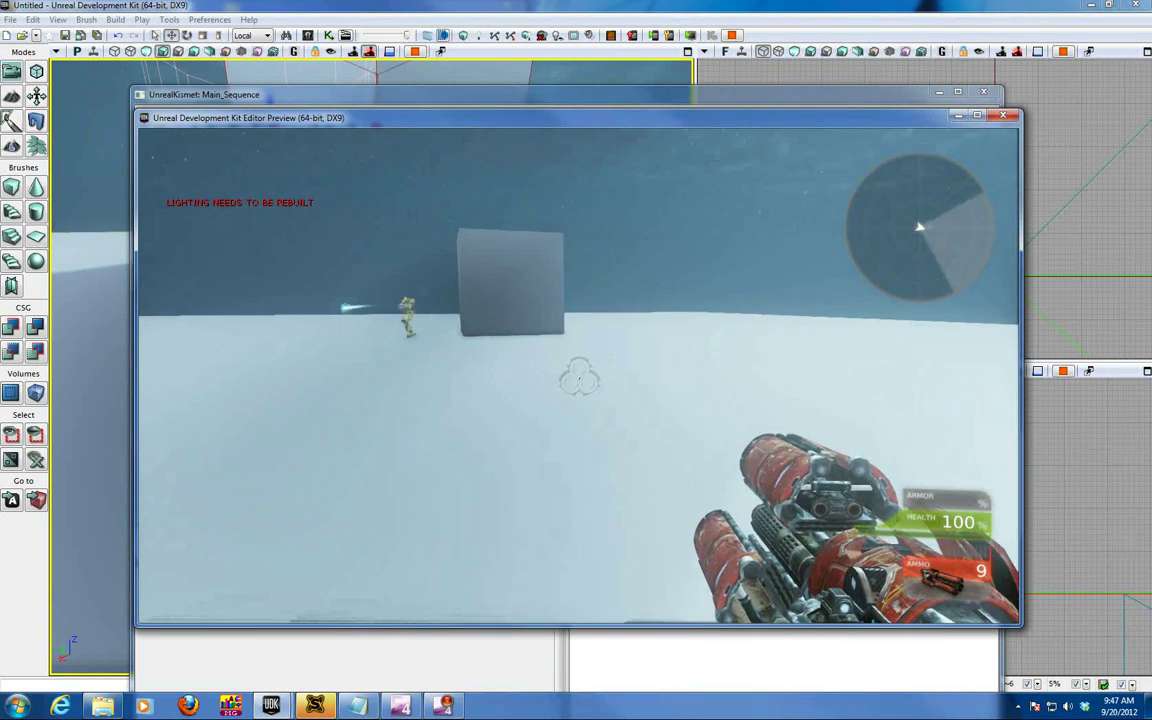
key(w)
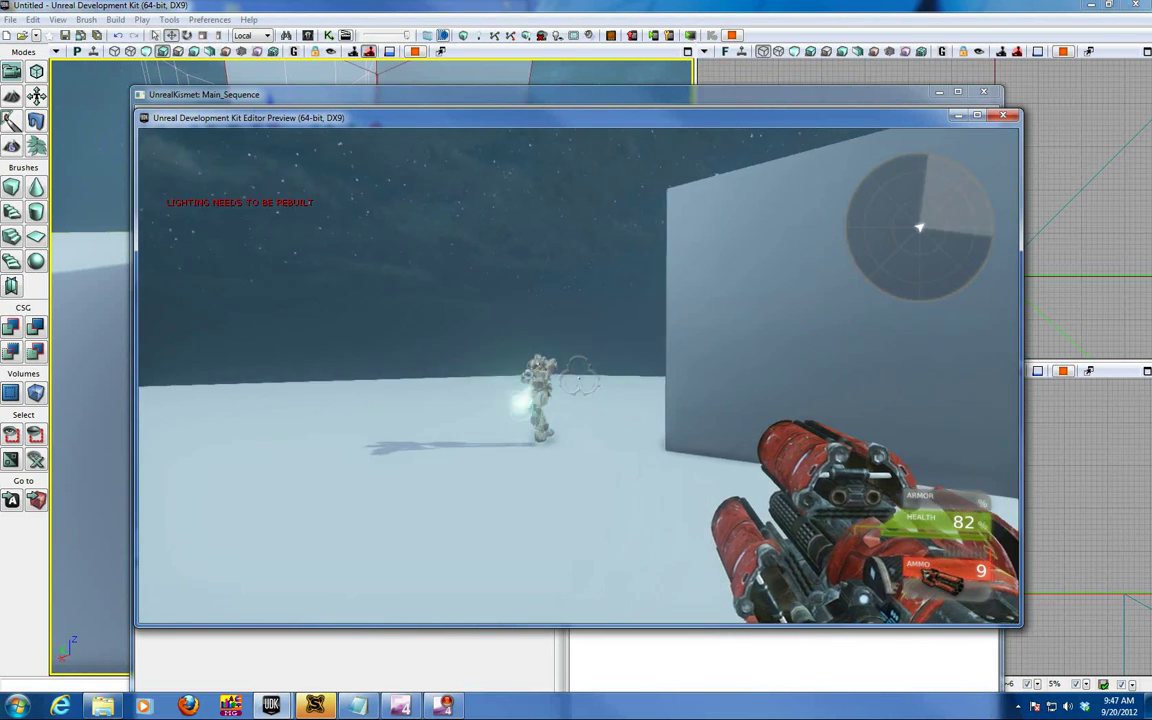
click(578, 380)
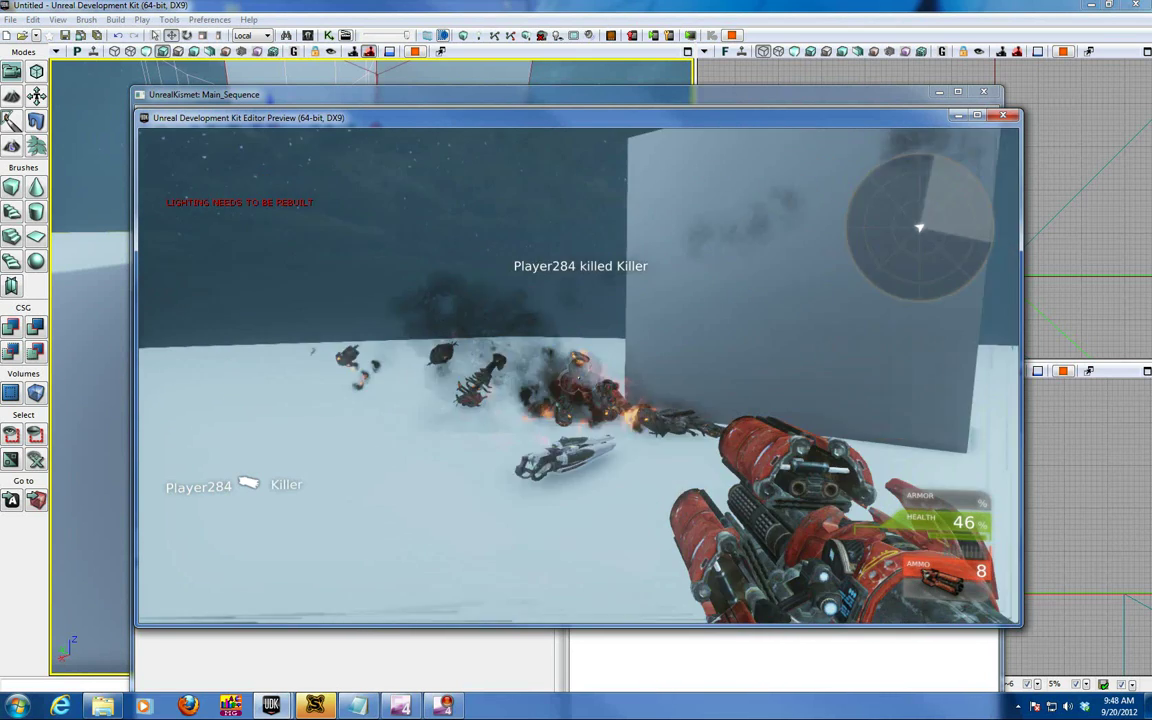
key(Escape)
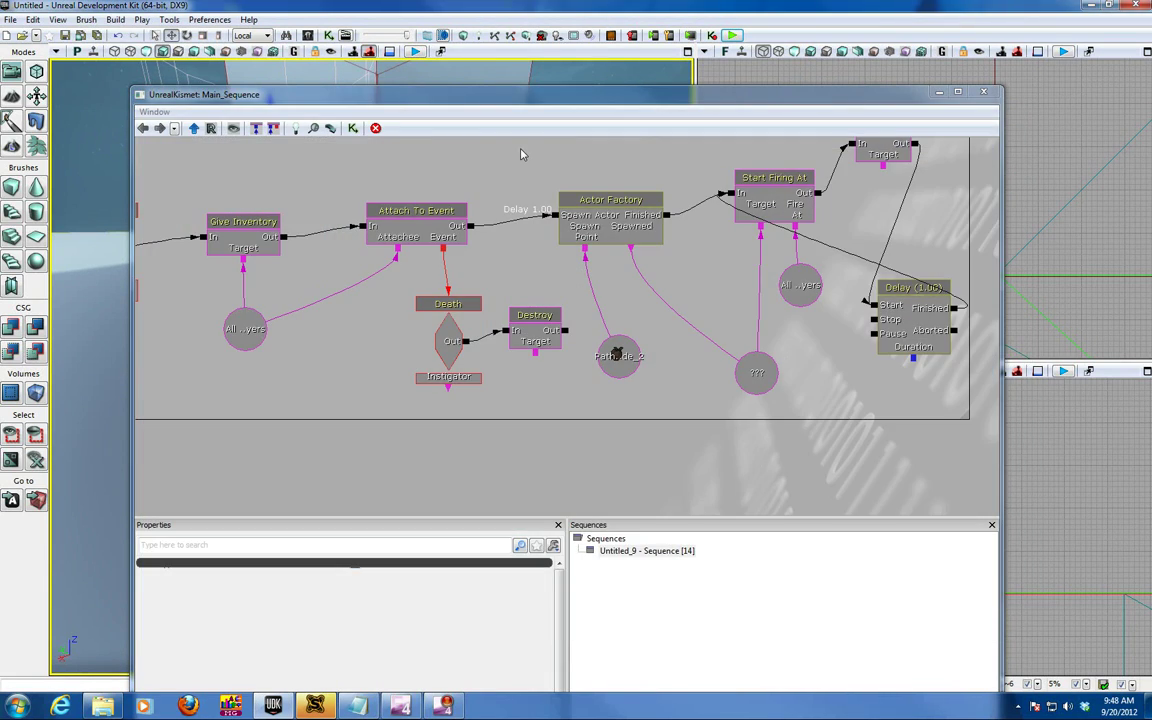